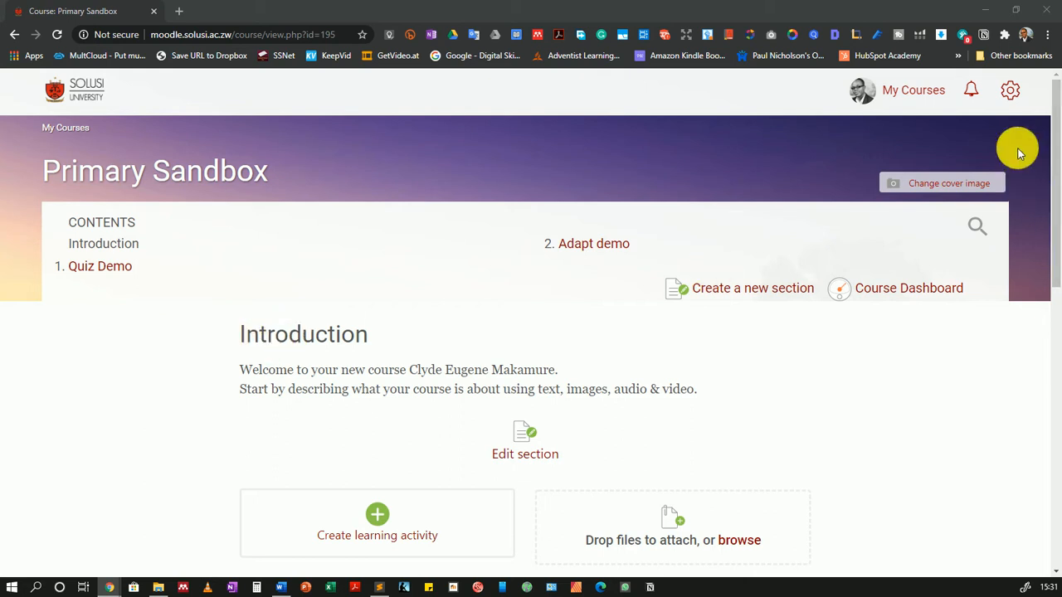
Open the question bank's Categories page from the Primary Sandbox course administration
left_click(1014, 89)
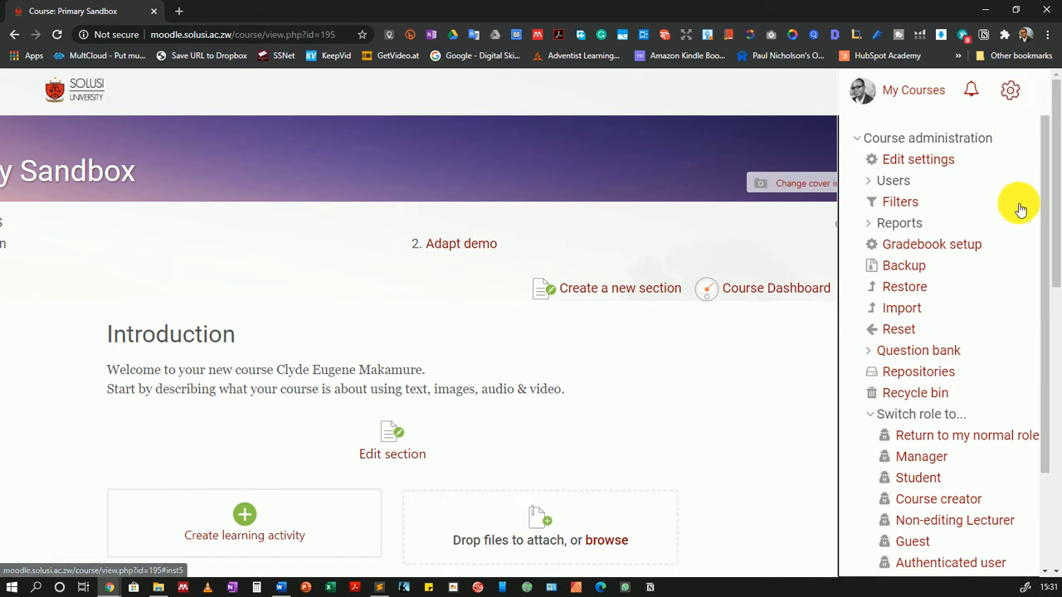
left_click(880, 355)
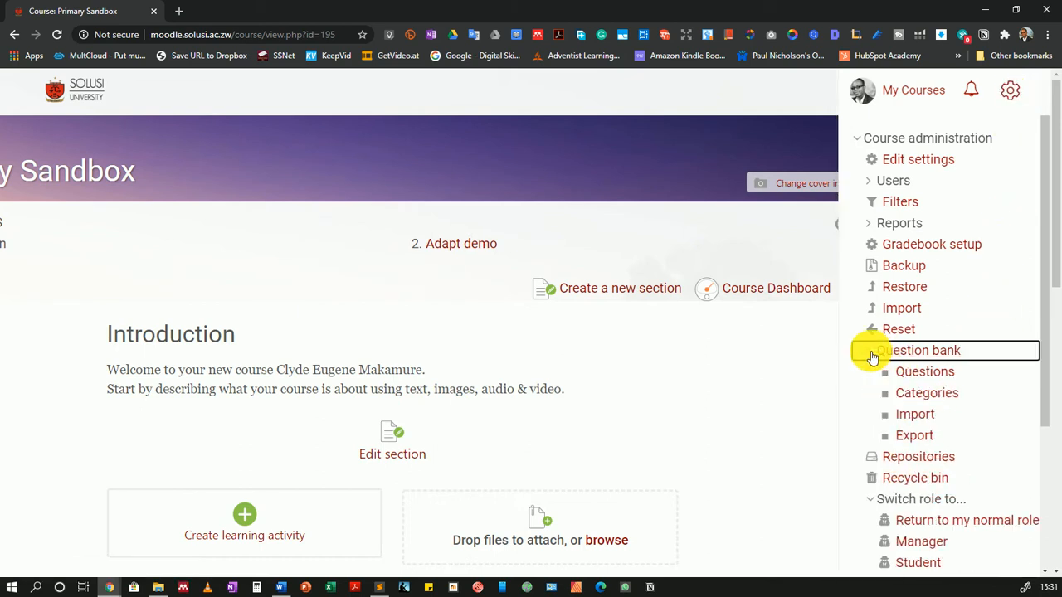
left_click(923, 402)
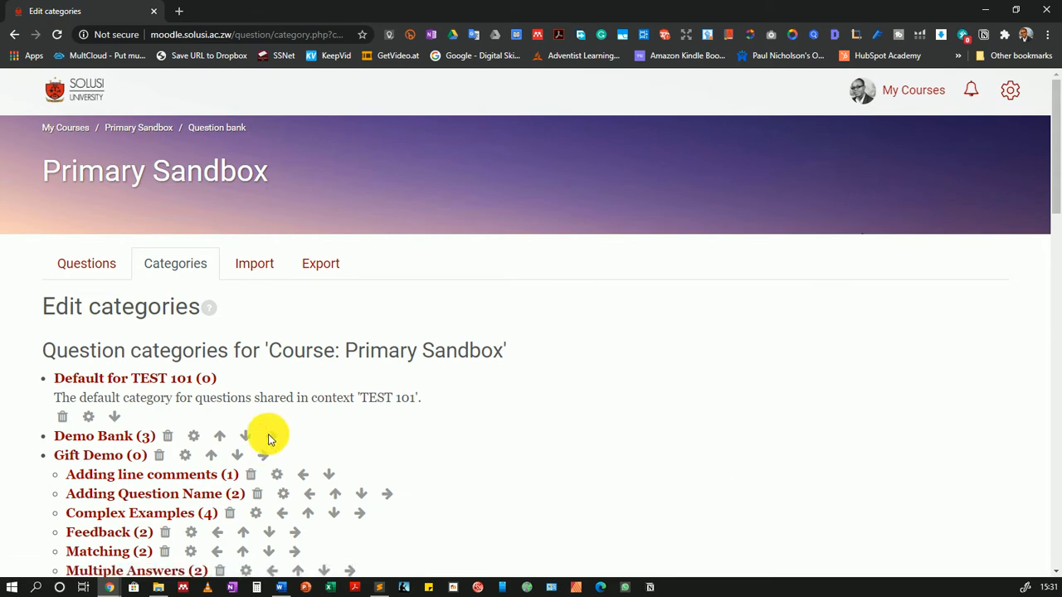
Add a question category named "Multiple Choice" under the parent category Gift Demo
scroll(359, 414, "down", 1)
scroll(359, 415, "down", 2)
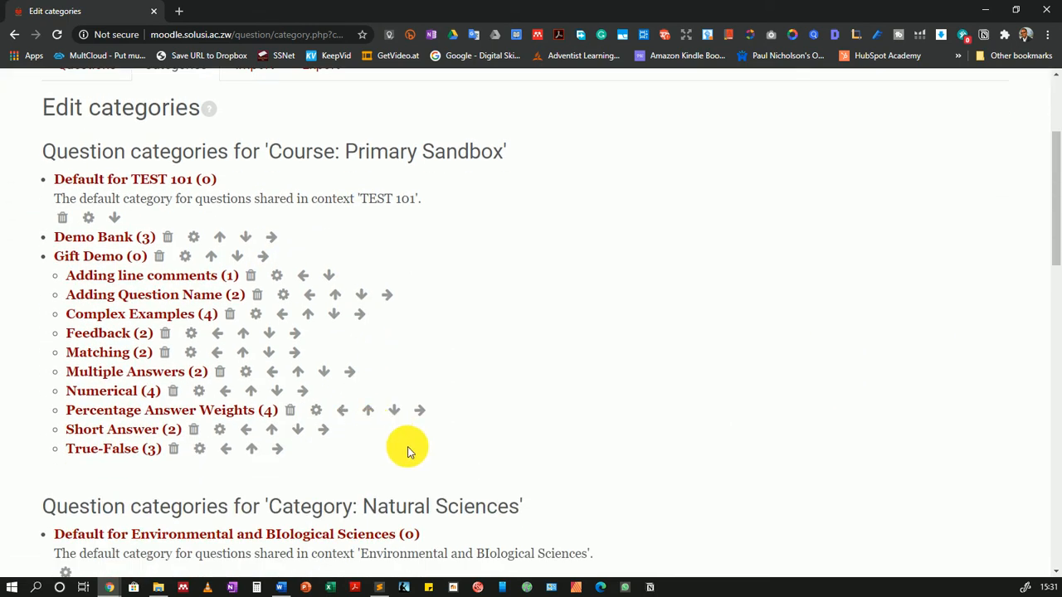
scroll(348, 433, "down", 5)
scroll(348, 434, "down", 5)
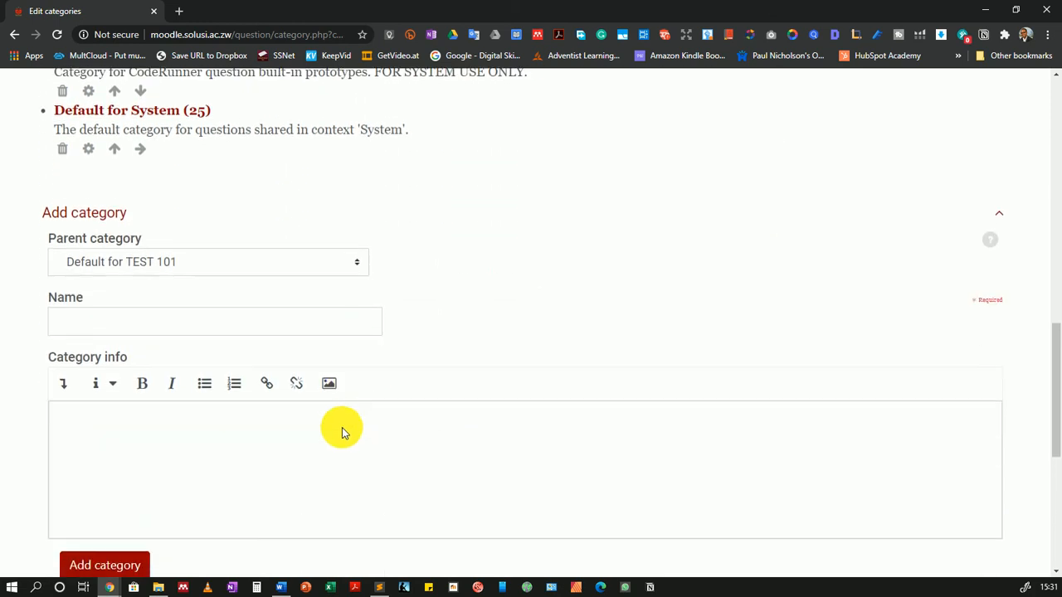
scroll(334, 332, "down", 2)
scroll(277, 178, "up", 1)
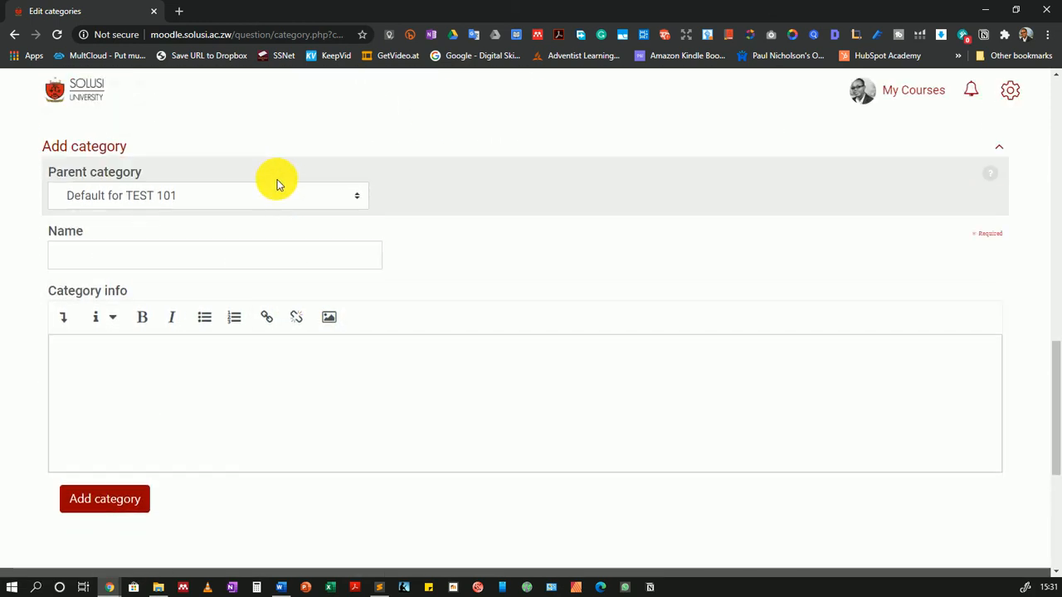
left_click(307, 197)
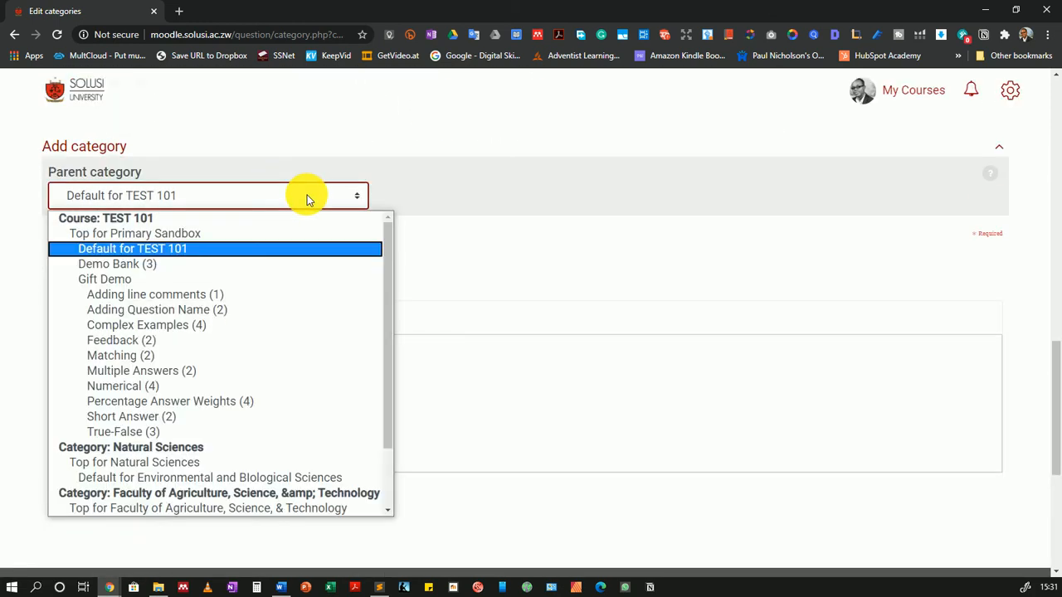
left_click(153, 280)
left_click(169, 258)
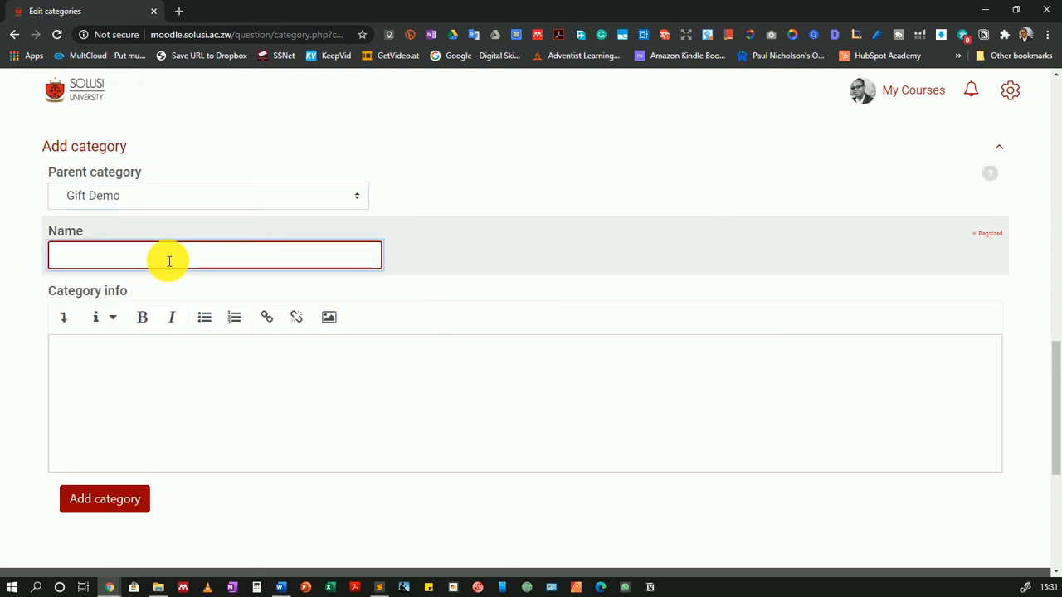
type("Multip")
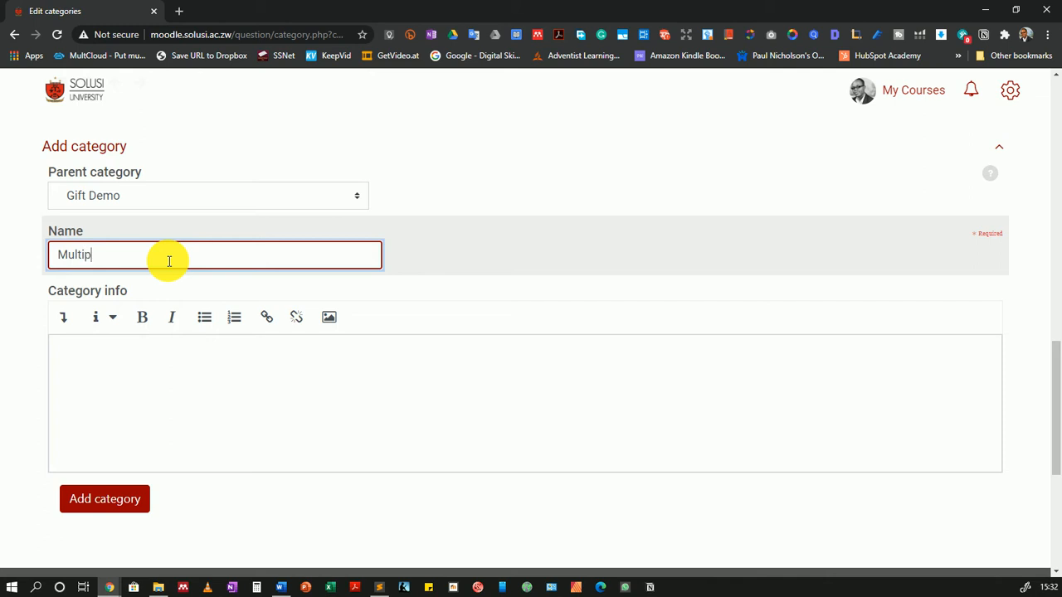
type("le Choice")
left_click(106, 504)
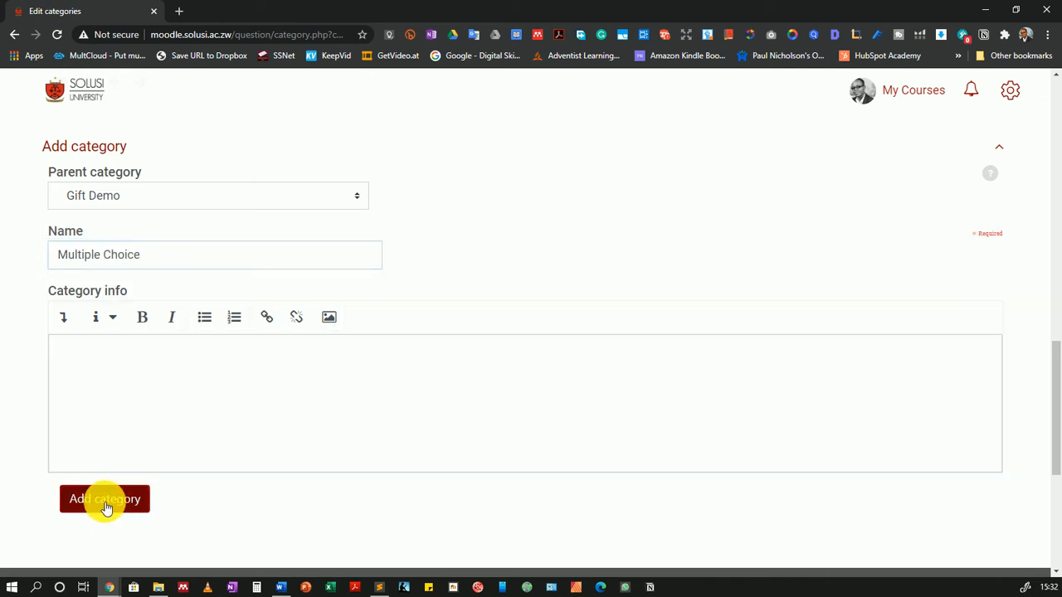
left_click(106, 505)
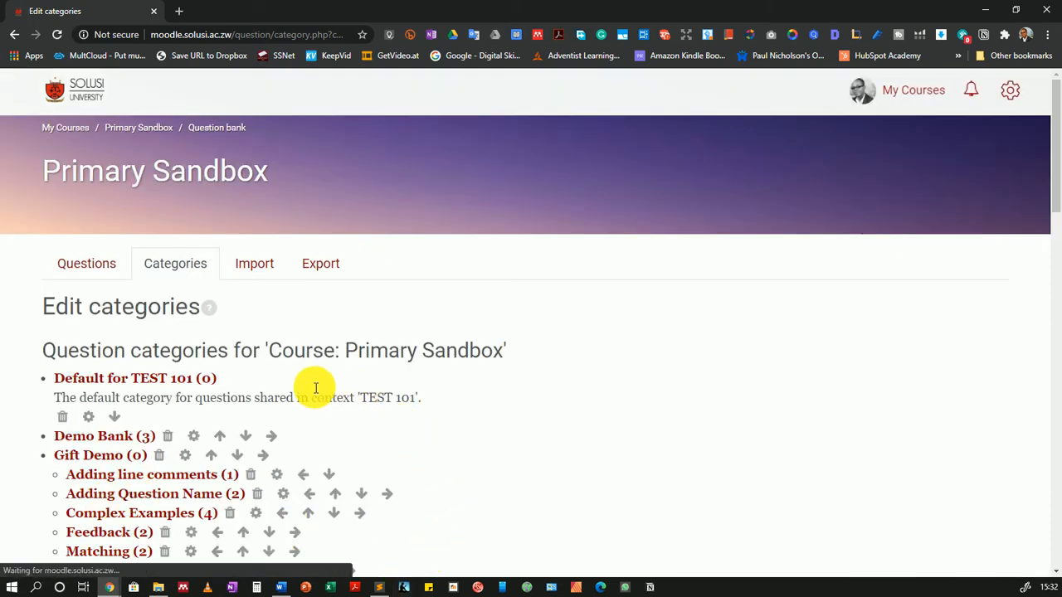
scroll(349, 374, "down", 3)
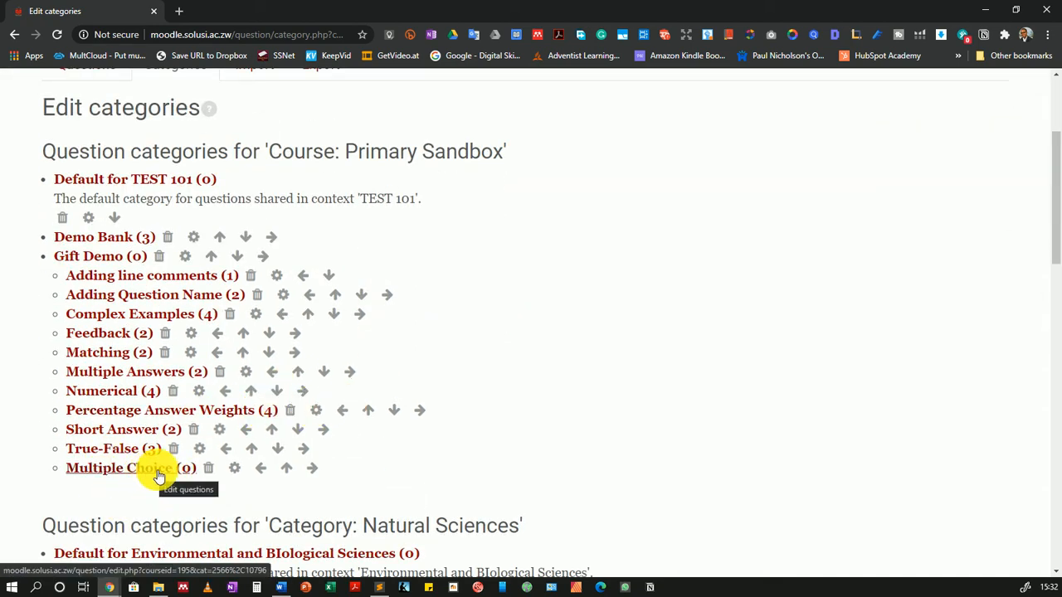
Switch to the Word document and strip the numbering and indent from the question "Who's buried in Grant's tomb?"
left_click(280, 586)
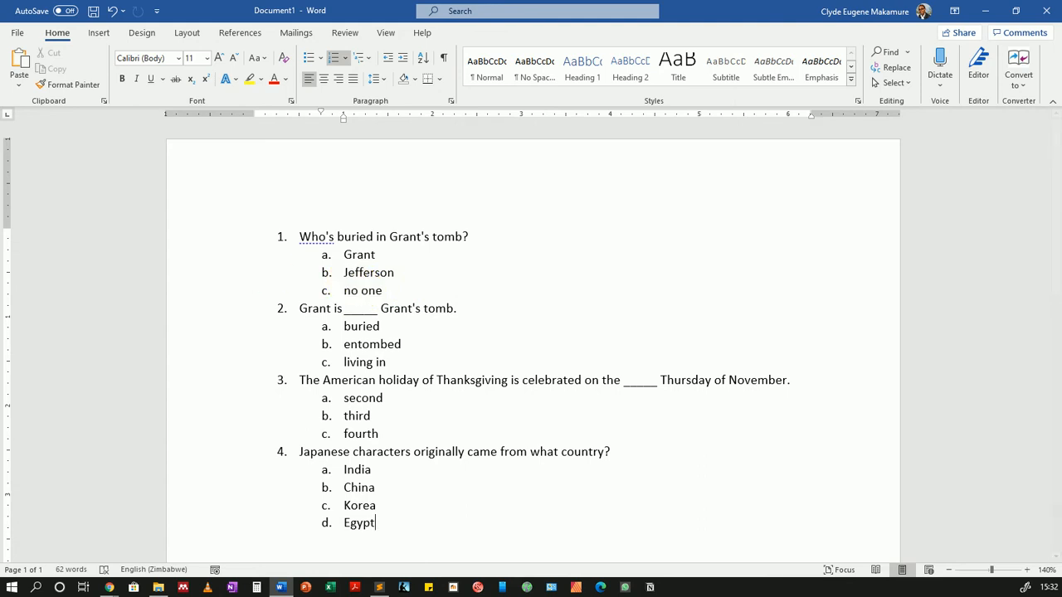
key("alt+Tab")
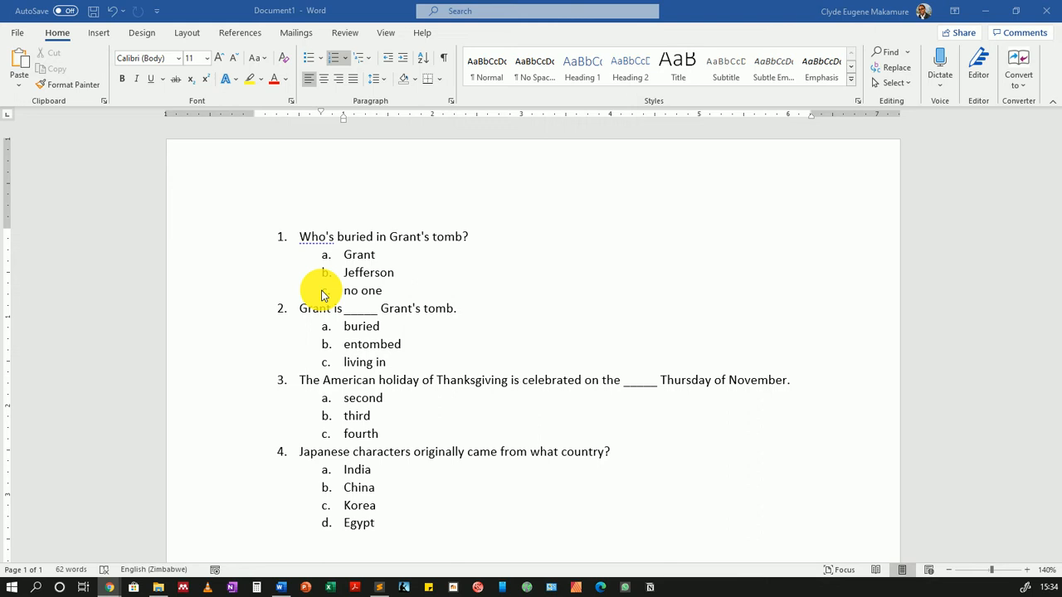
left_click(302, 242)
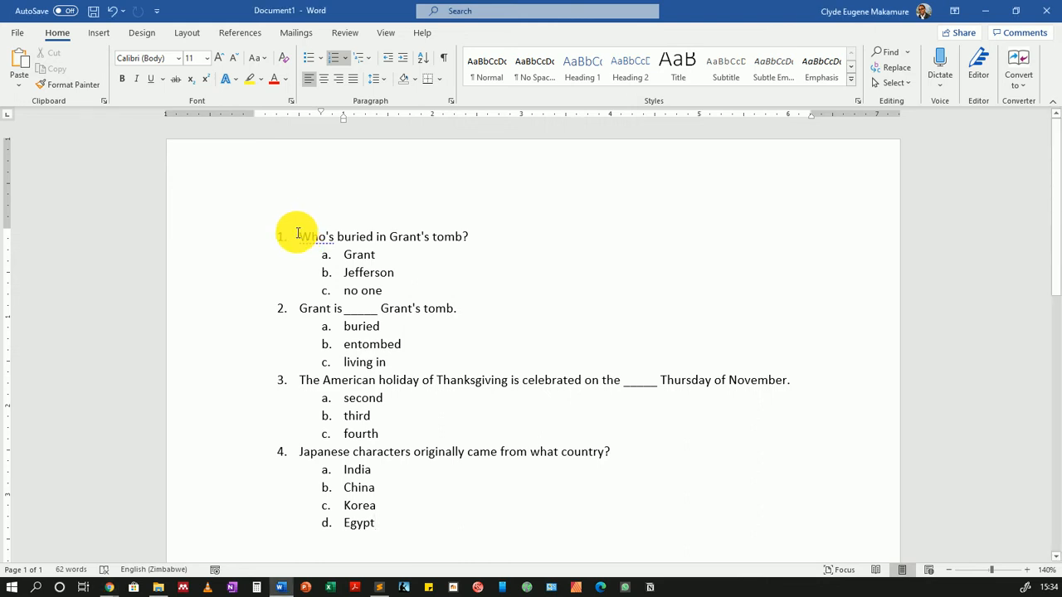
left_click(304, 238)
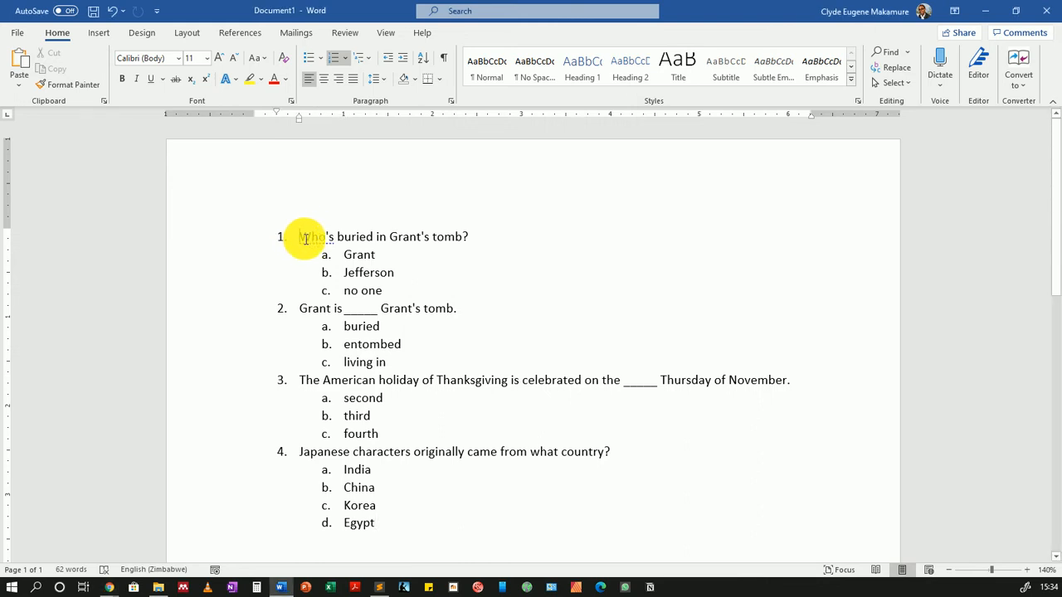
key("BackSpace")
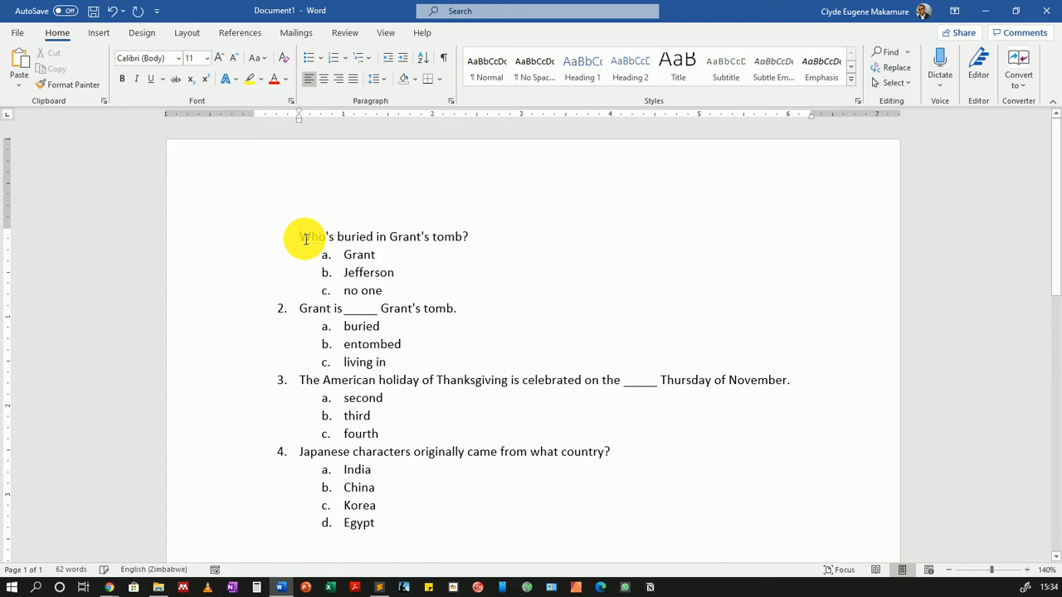
key("BackSpace")
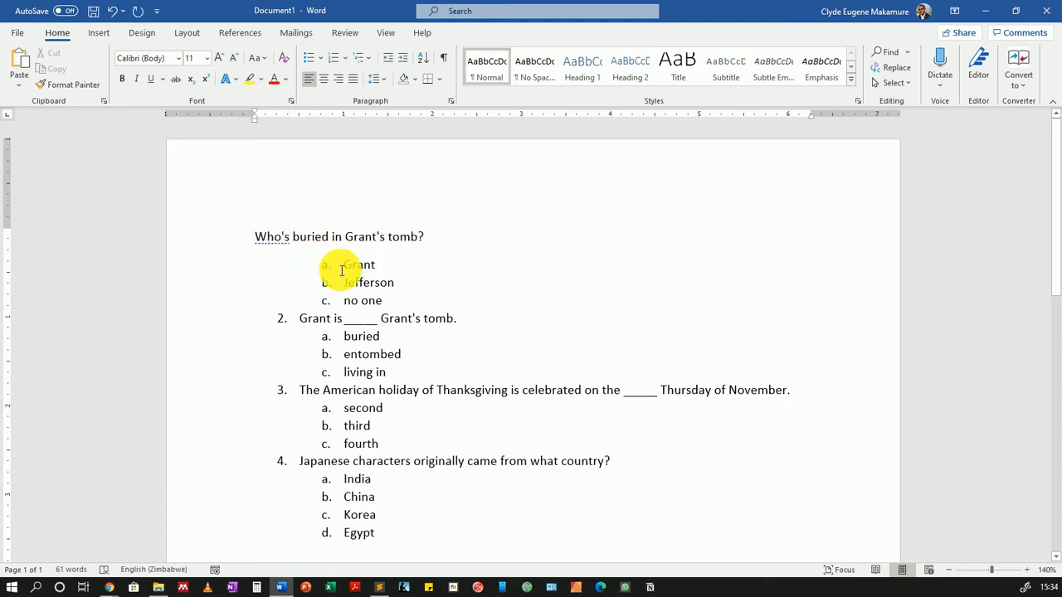
Remove the lettering from the answers Grant, Jefferson and no one, and decrease their indent to the page margin
left_click_drag(342, 265, 388, 302)
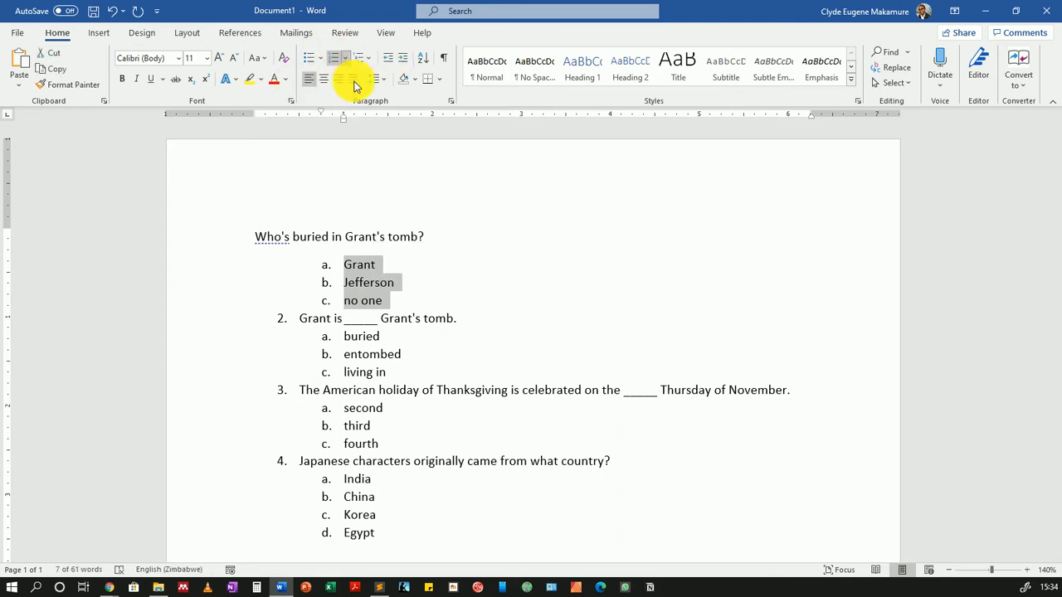
left_click(345, 57)
left_click(359, 112)
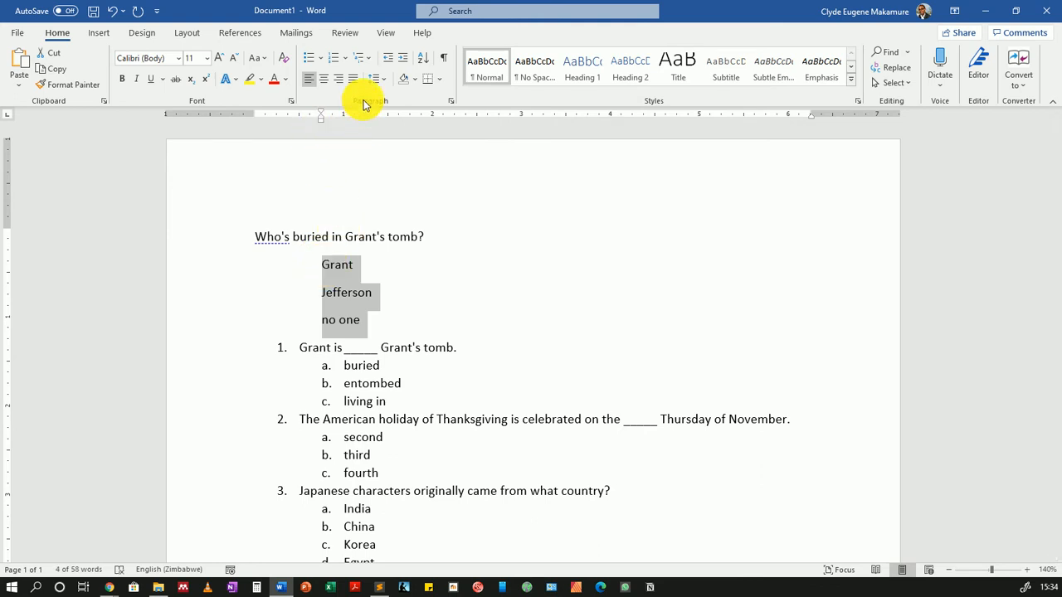
left_click(388, 58)
left_click(388, 58)
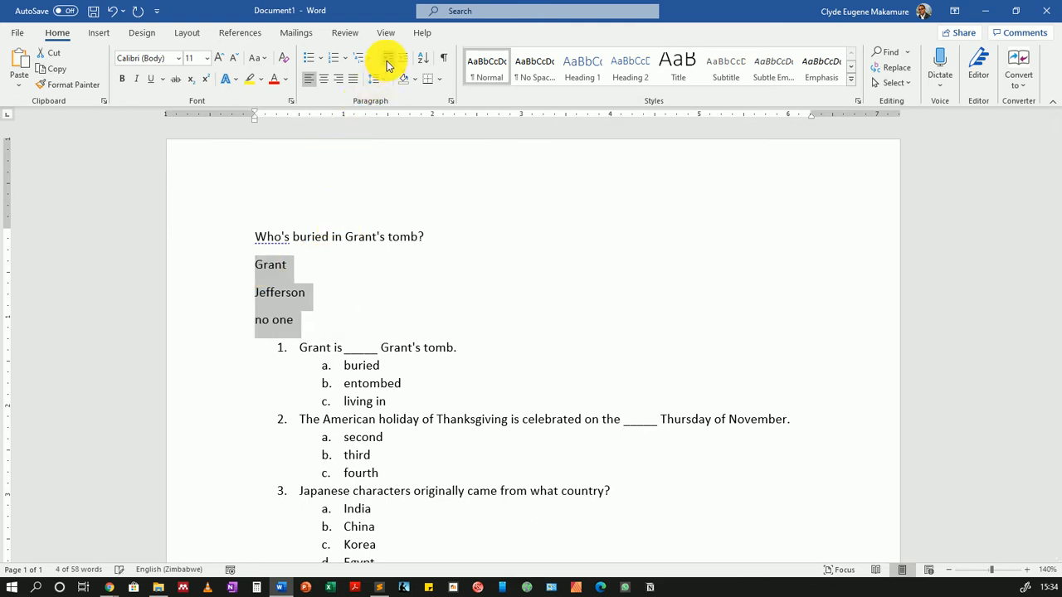
Enclose the first question's answers in braces, with "{" before Grant and "}" after no one
left_click(267, 269)
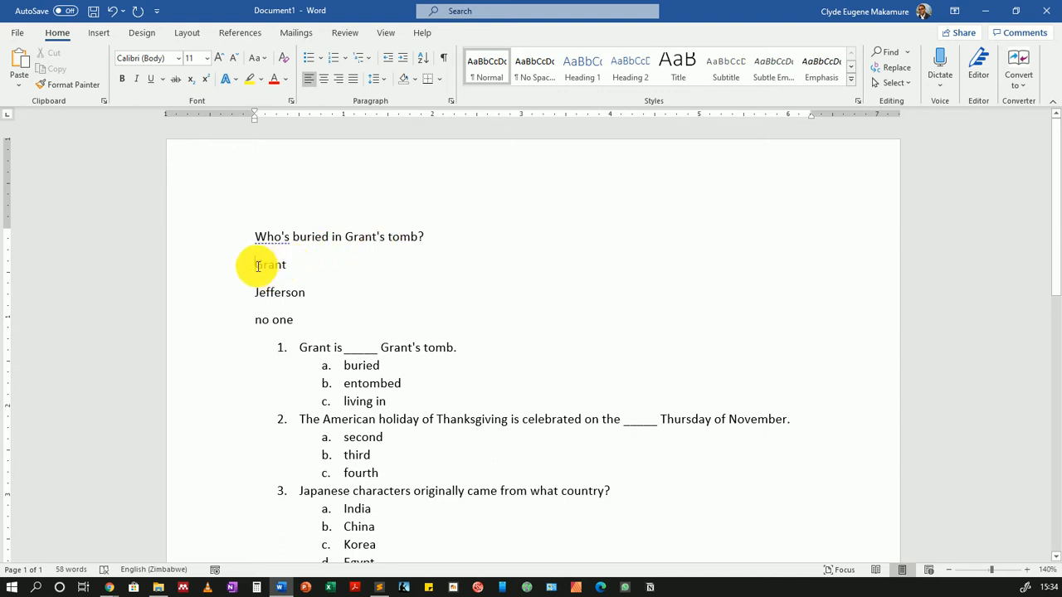
left_click(256, 265)
type("{")
left_click(315, 317)
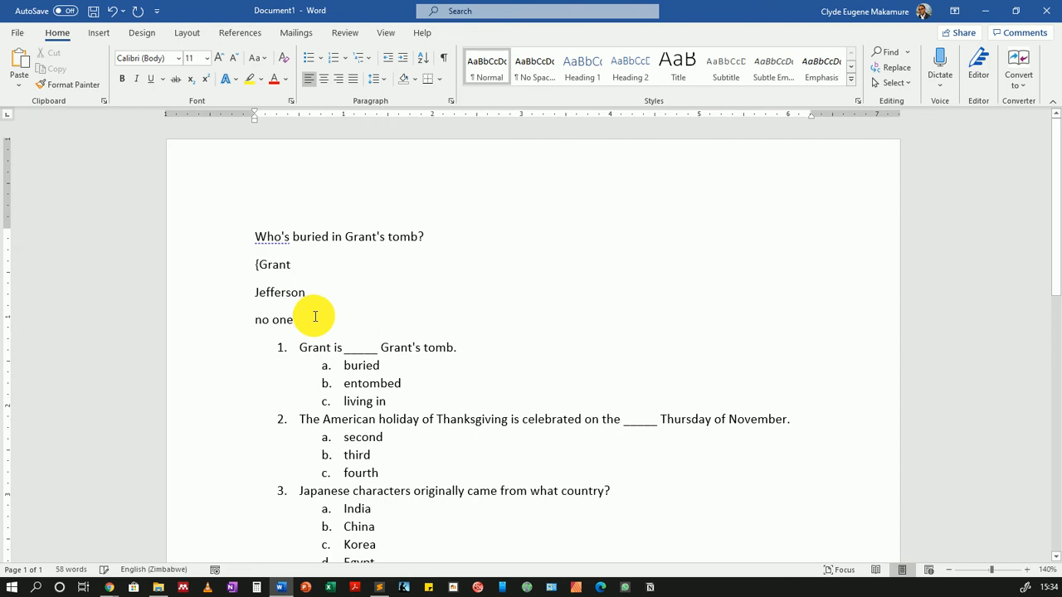
type("}")
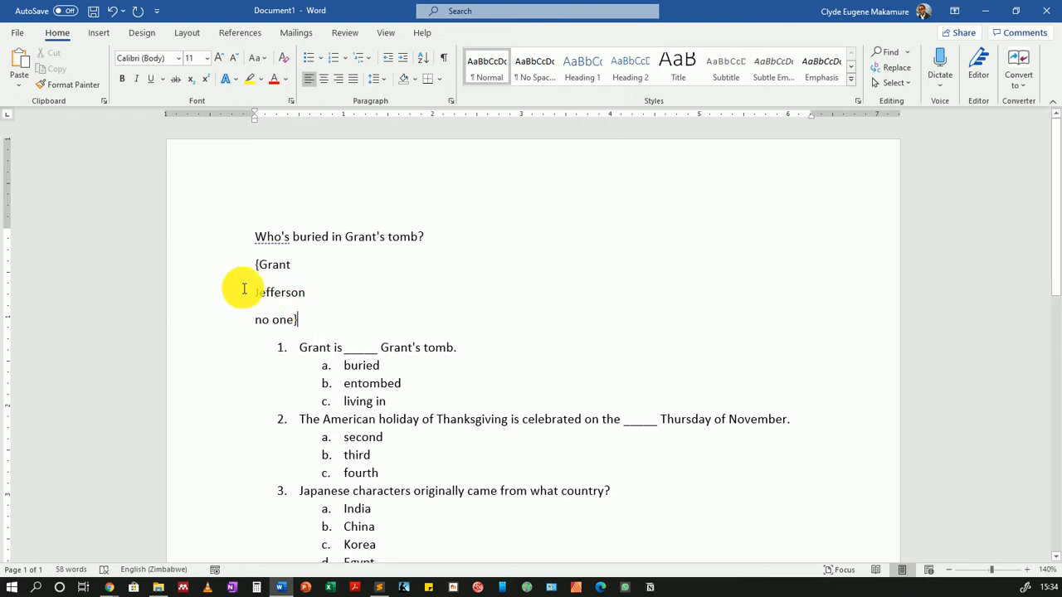
left_click_drag(254, 264, 259, 264)
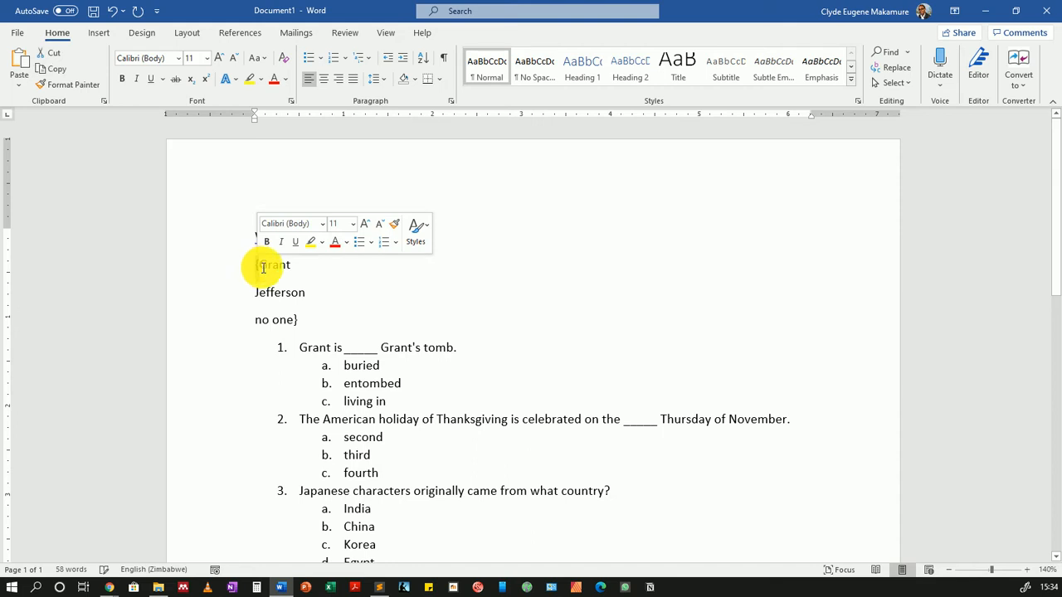
left_click(363, 265)
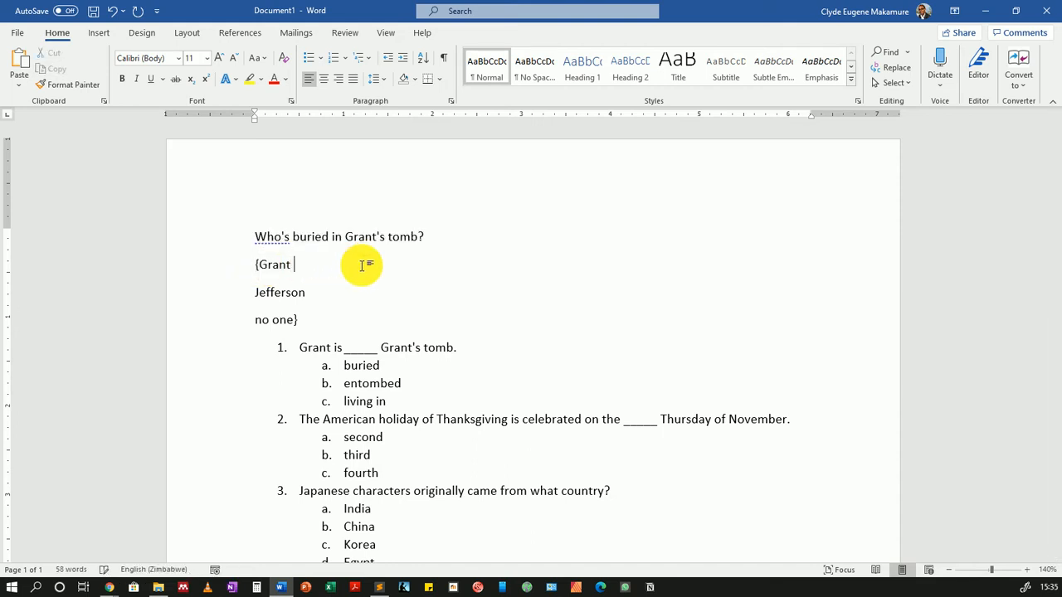
type("(")
key("BackSpace")
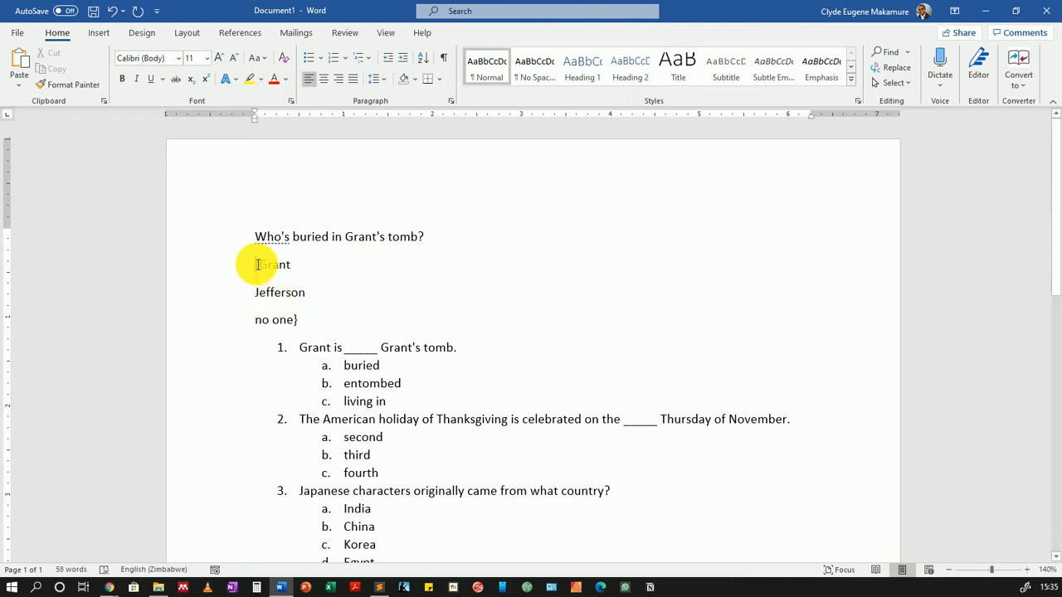
left_click_drag(258, 265, 307, 266)
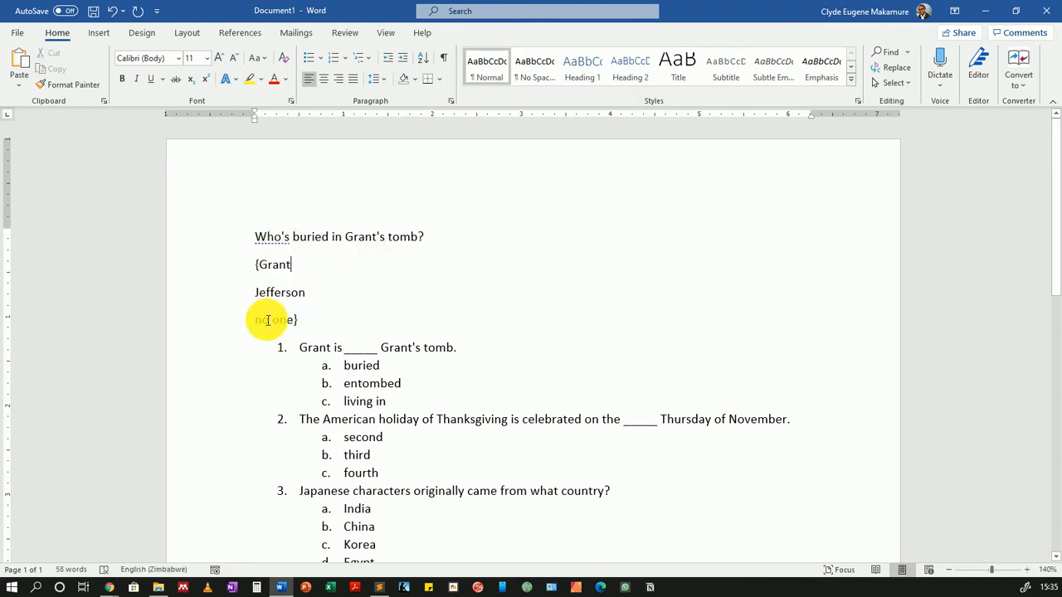
Mark "no one" as the correct answer with "=" and prefix the wrong answers Jefferson and Grant with "~"
left_click(254, 320)
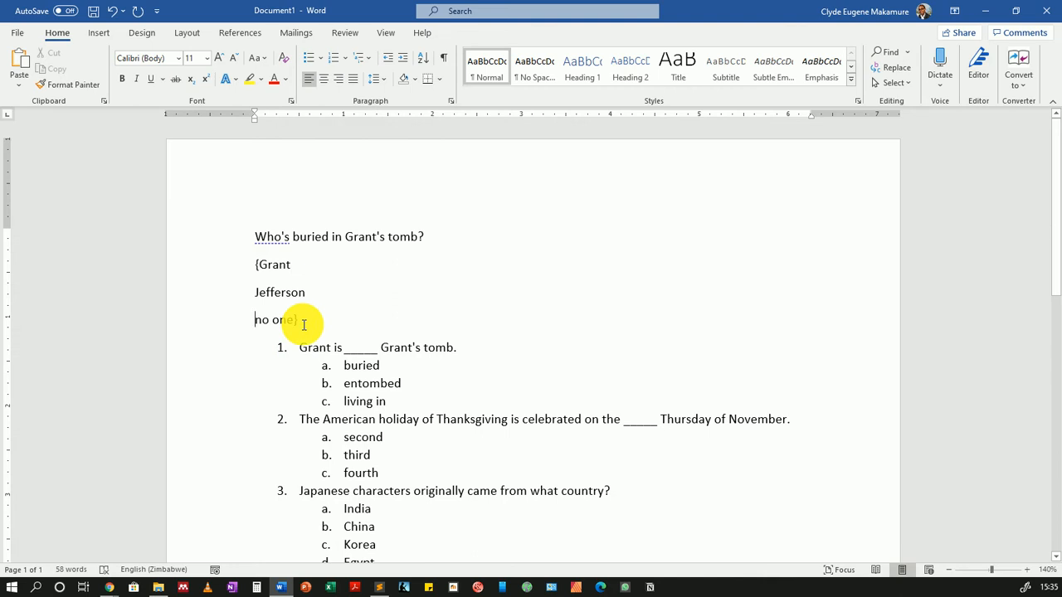
type("=")
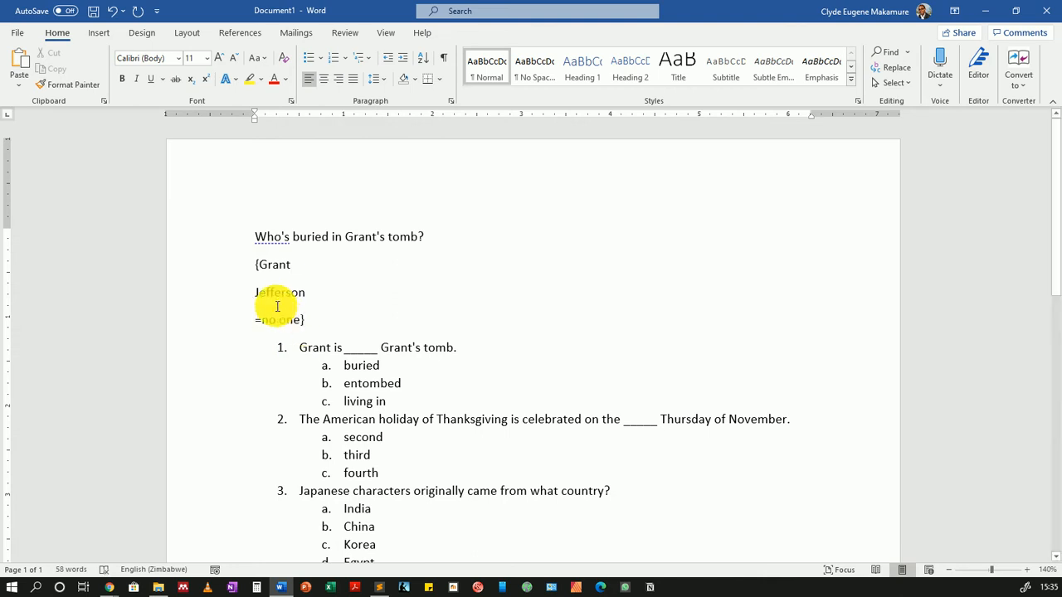
left_click(254, 294)
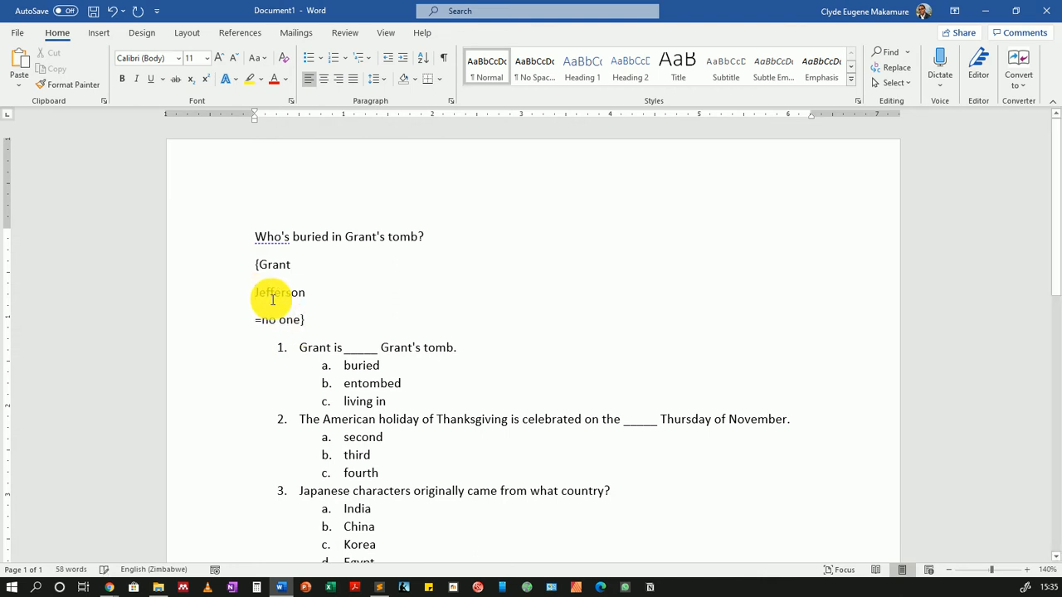
type("~")
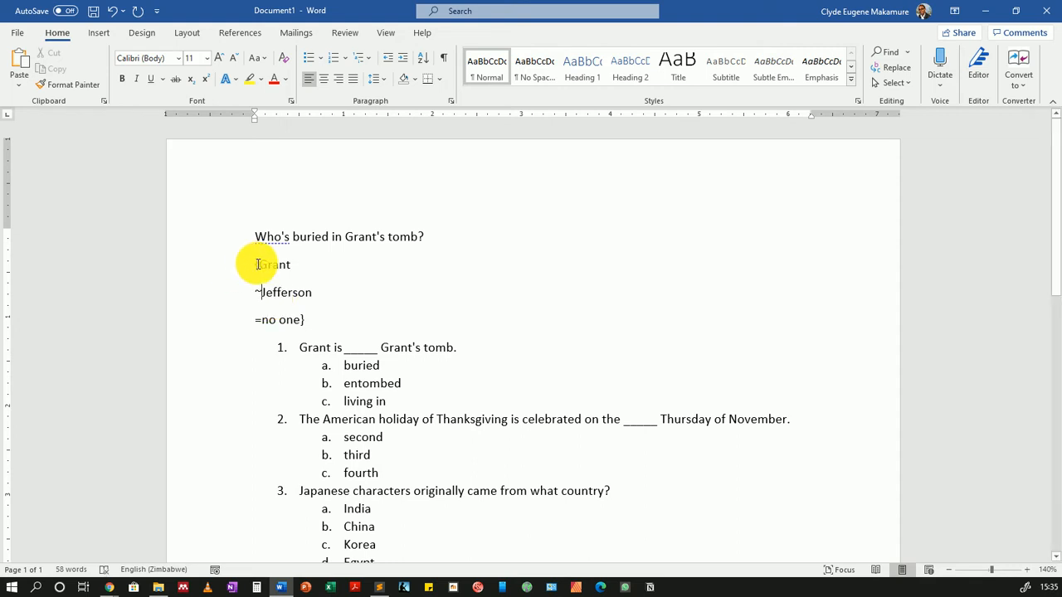
left_click(260, 265)
type("=")
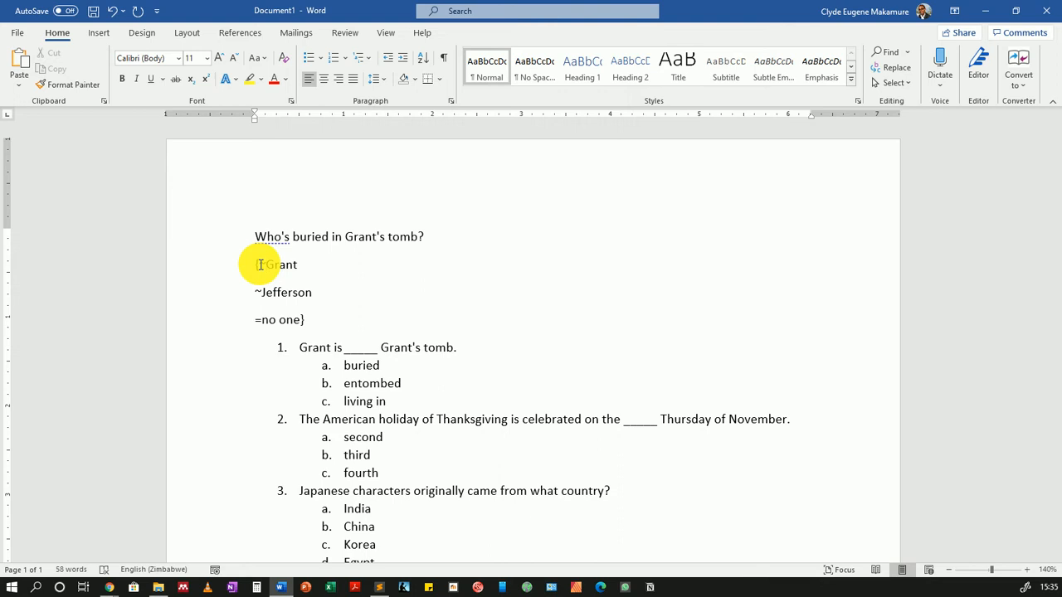
type("~")
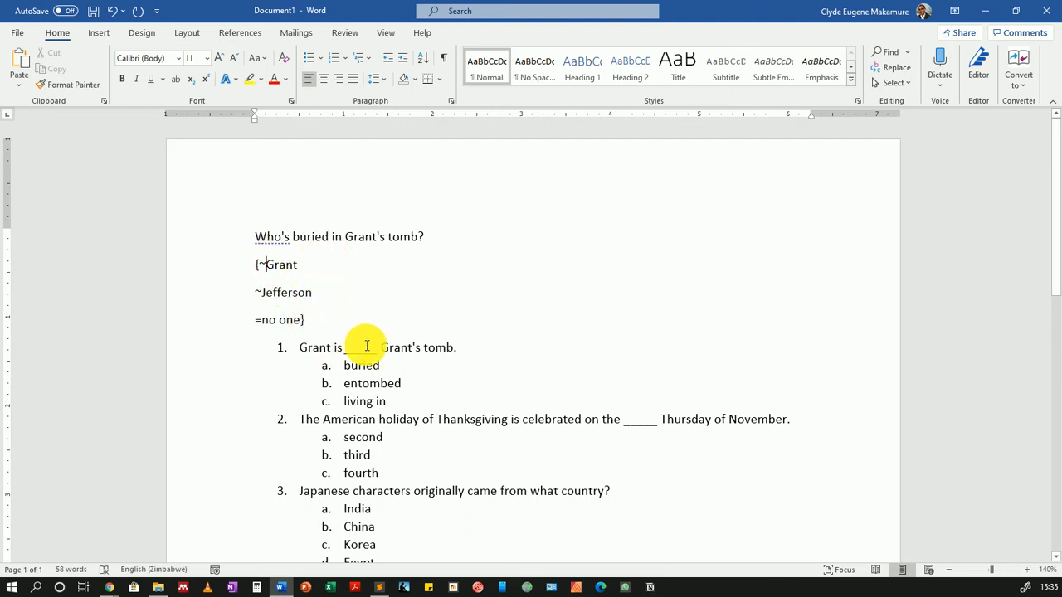
scroll(427, 386, "down", 2)
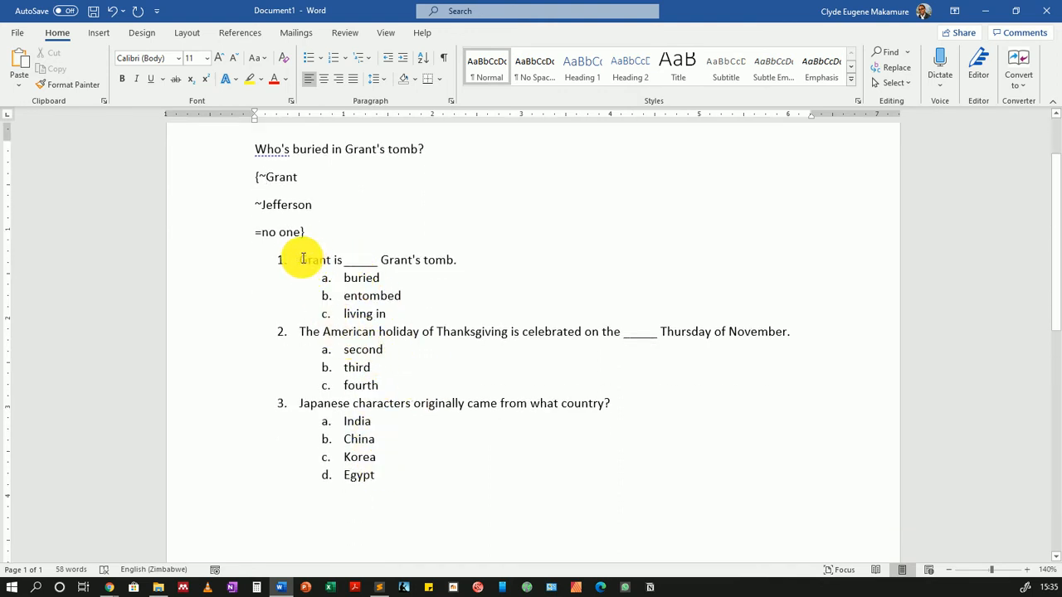
left_click_drag(302, 259, 391, 320)
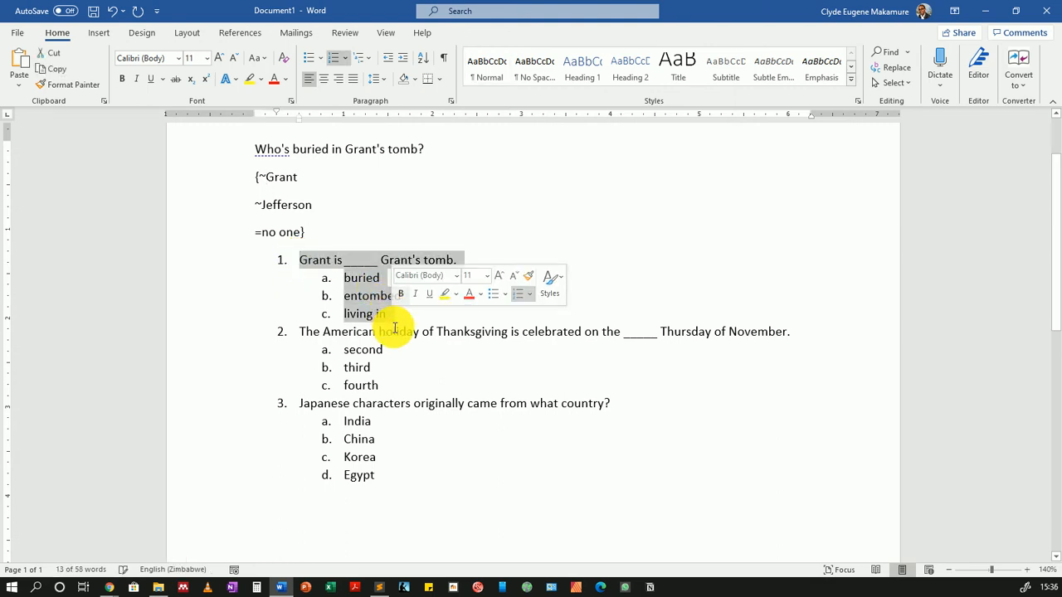
left_click(398, 322)
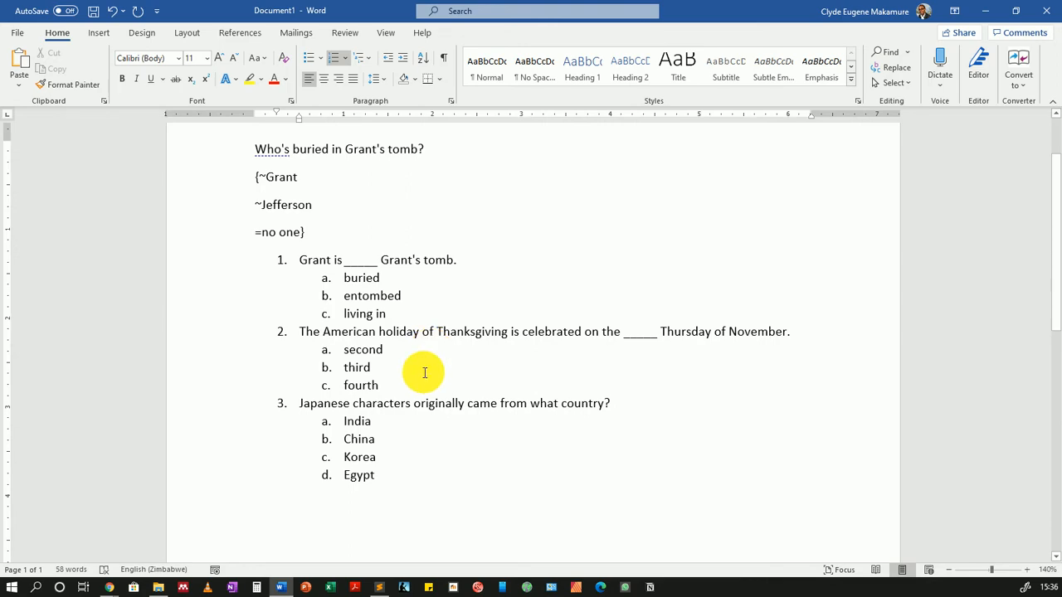
Switch to Multiple choice.txt in Sublime Text and add the question "What is the name of your lecturer {" after a blank line at the end
left_click(379, 587)
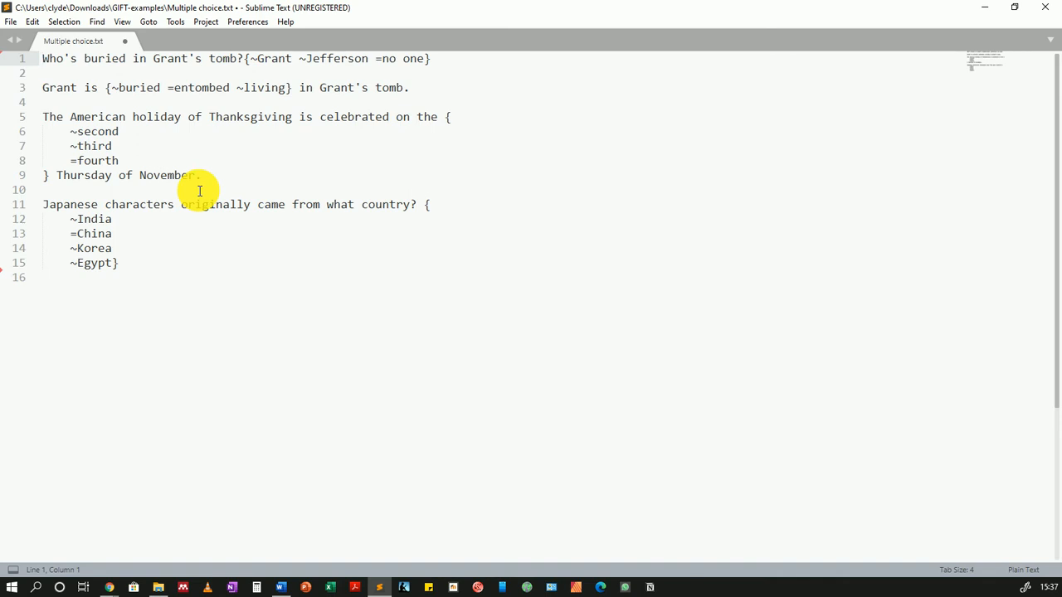
left_click(88, 292)
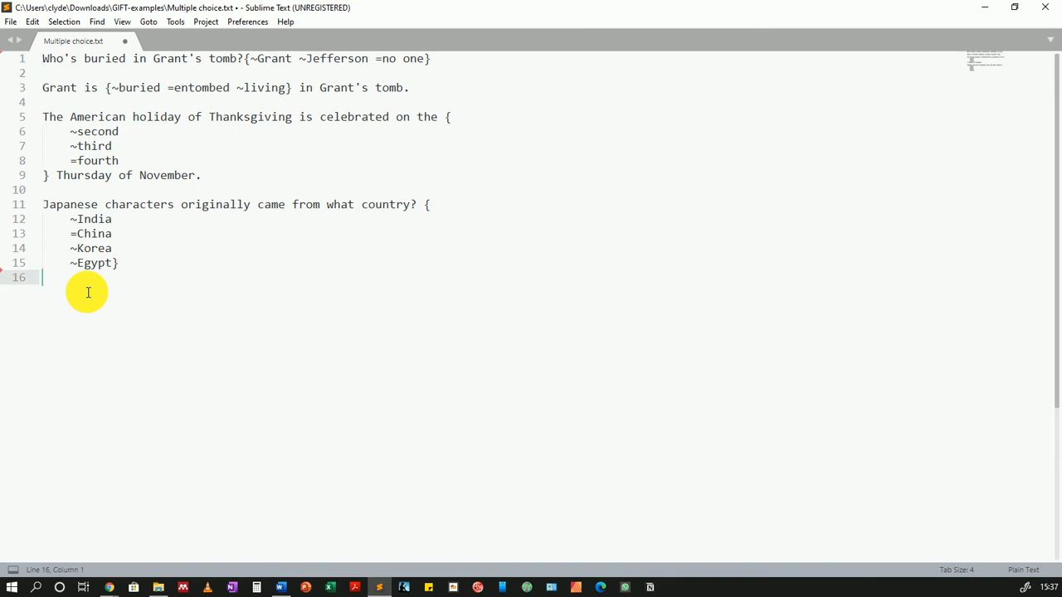
key("Return")
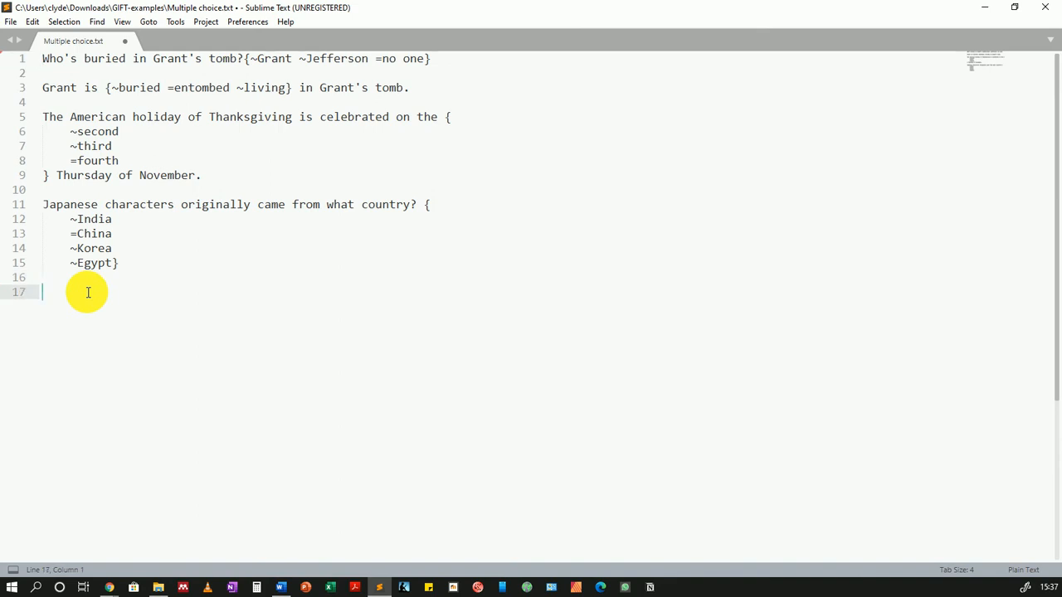
type("What is the name of your l")
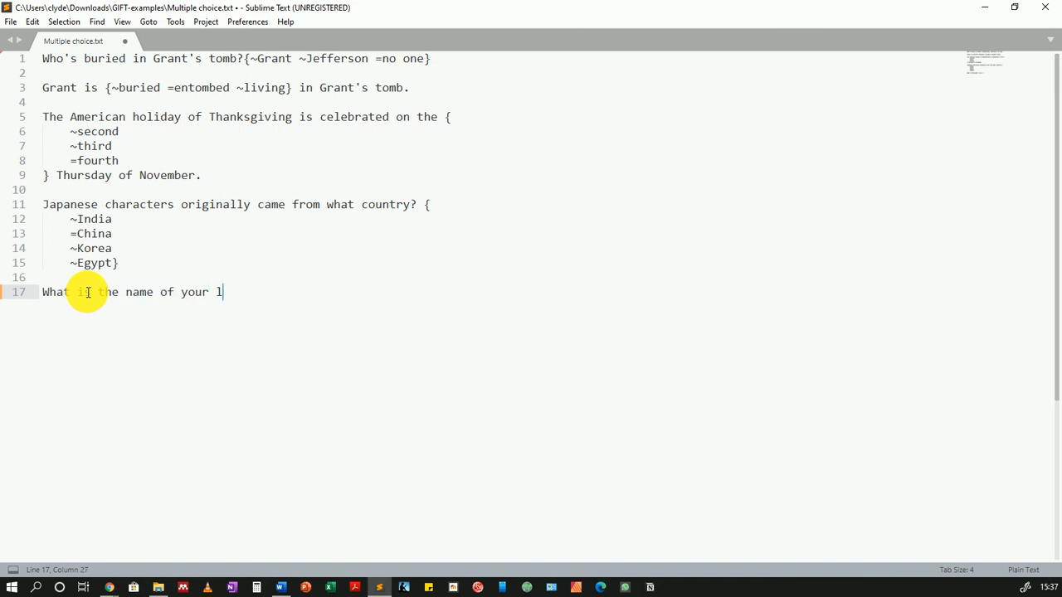
type("ecturer")
type("{")
key("Return")
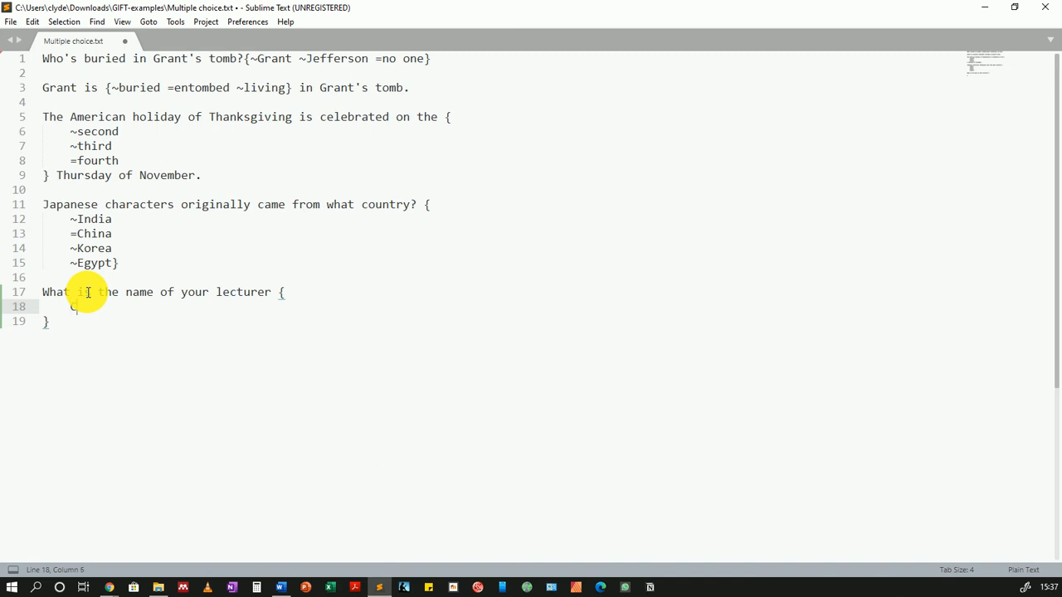
Enter four lecturer first names as answer options, each on its own line inside the new question's braces
type("de")
key("Return")
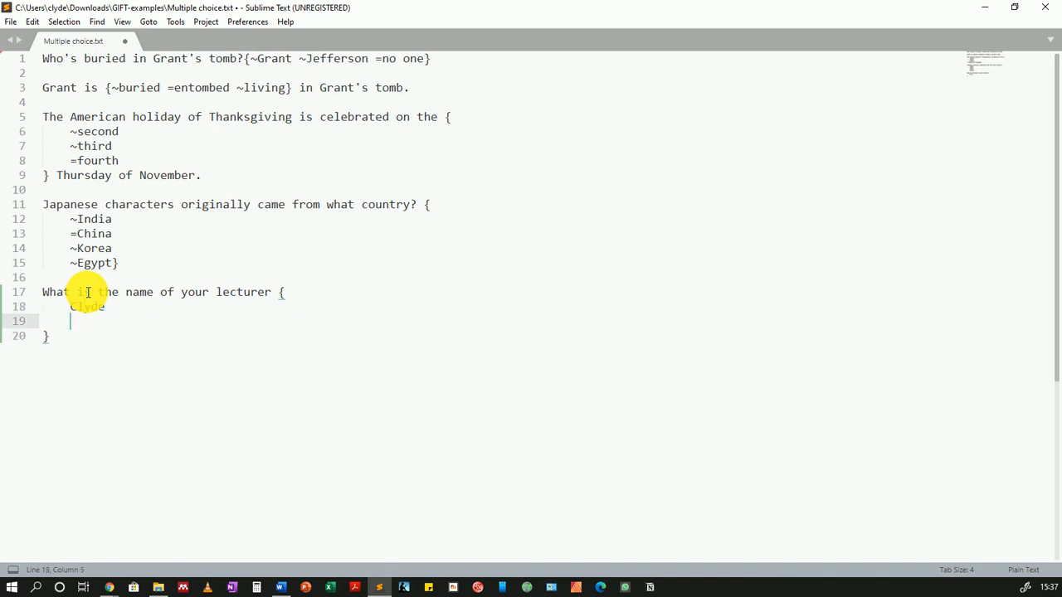
type("Tinashe")
key("Return")
type("Mtho")
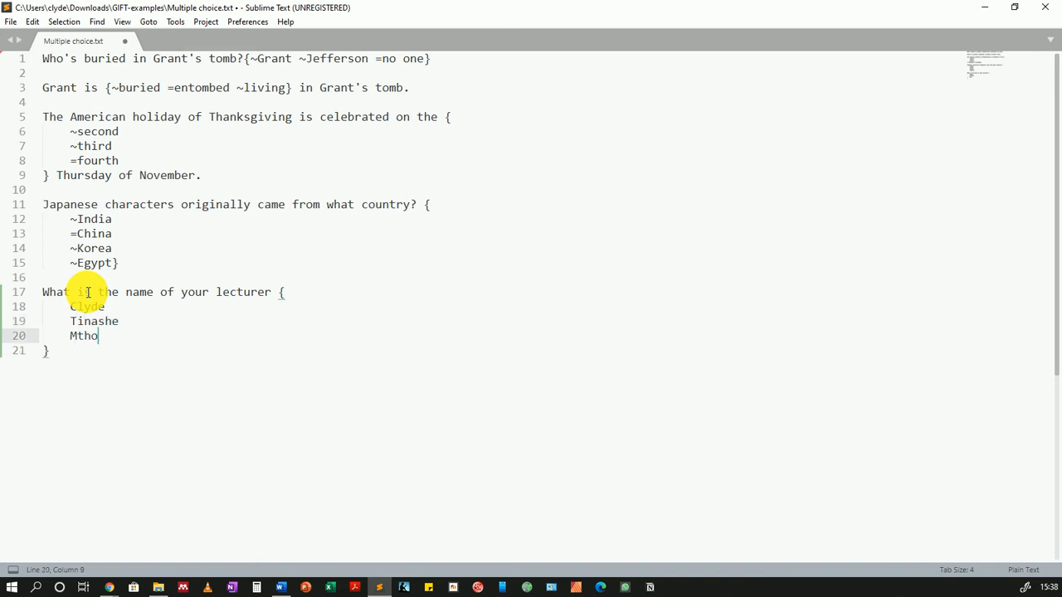
key("Return")
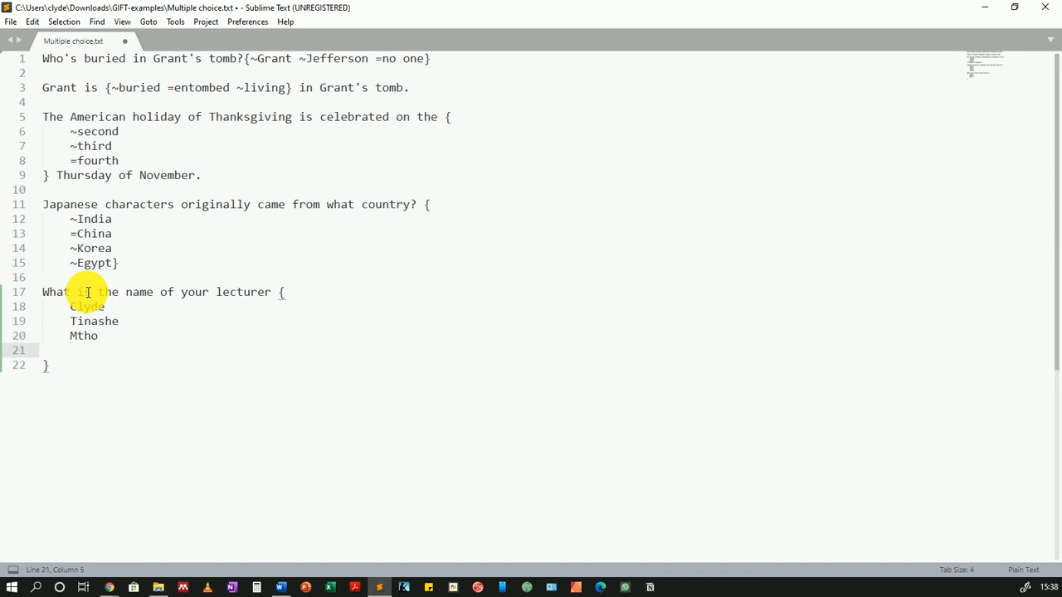
type("Fitit")
key("BackSpace")
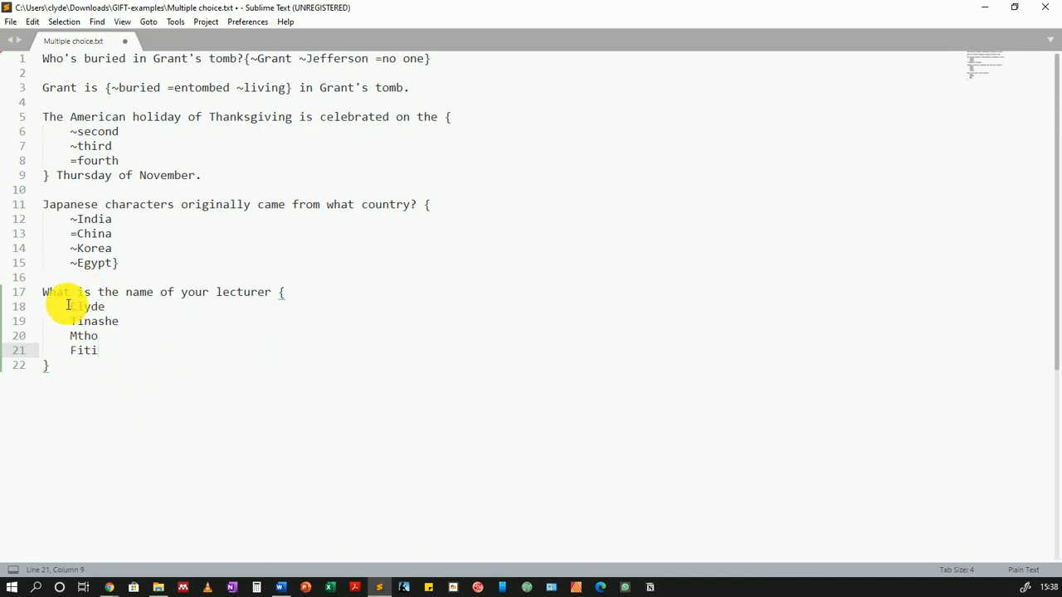
Mark the first lecturer name as the correct answer with "=" and prefix the three other names with "~"
left_click(69, 307)
type("=")
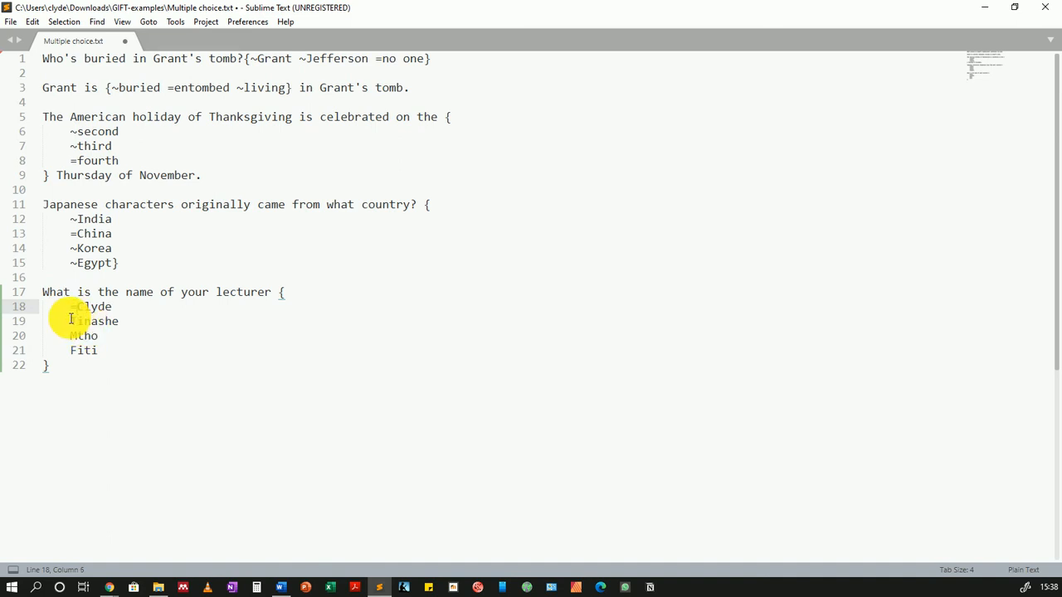
left_click(71, 322)
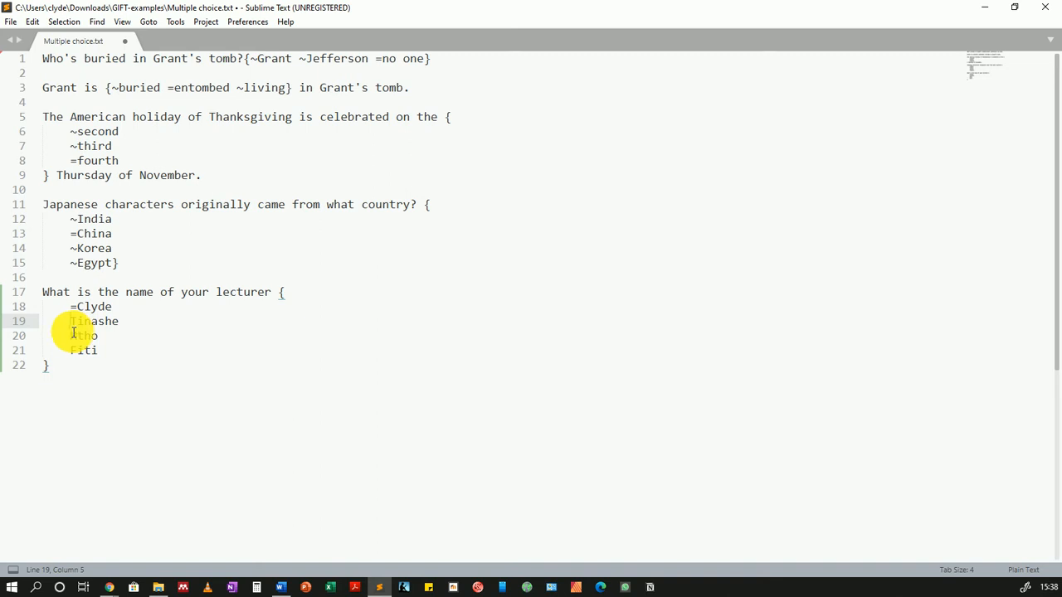
left_click(72, 336, "ctrl")
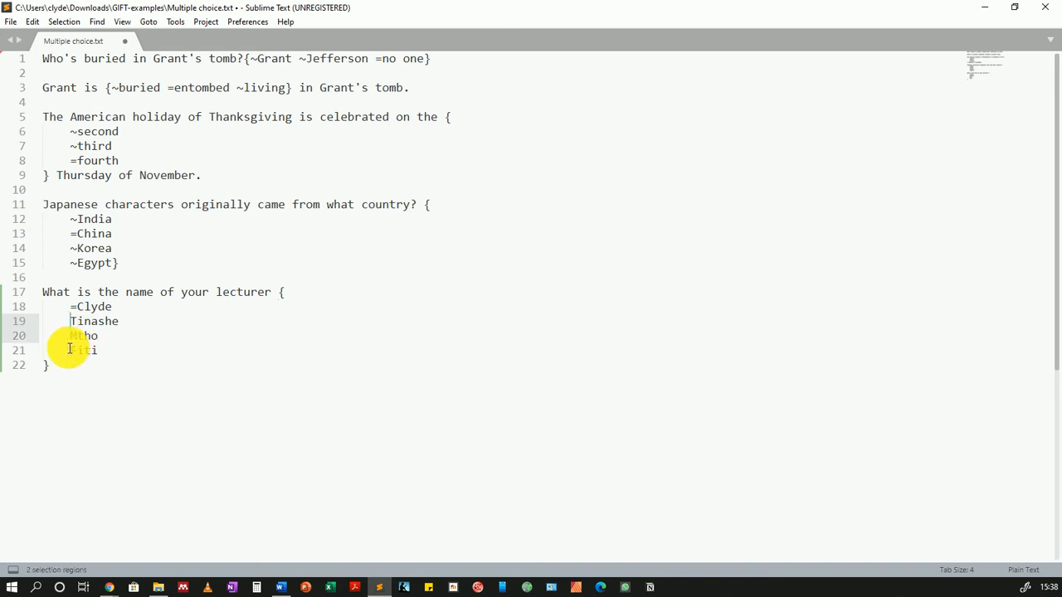
left_click(70, 350, "ctrl")
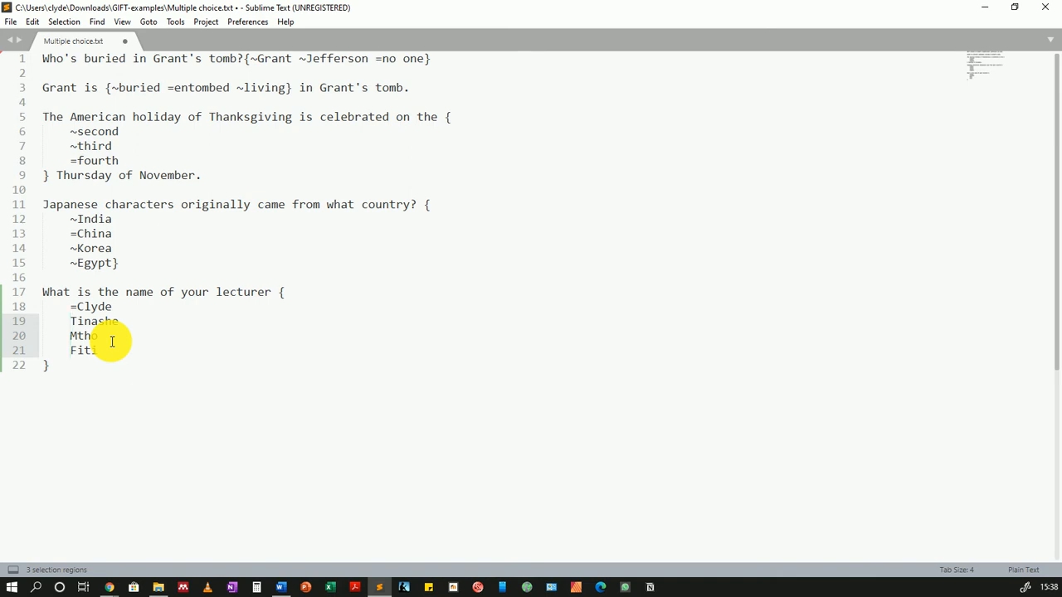
type("~")
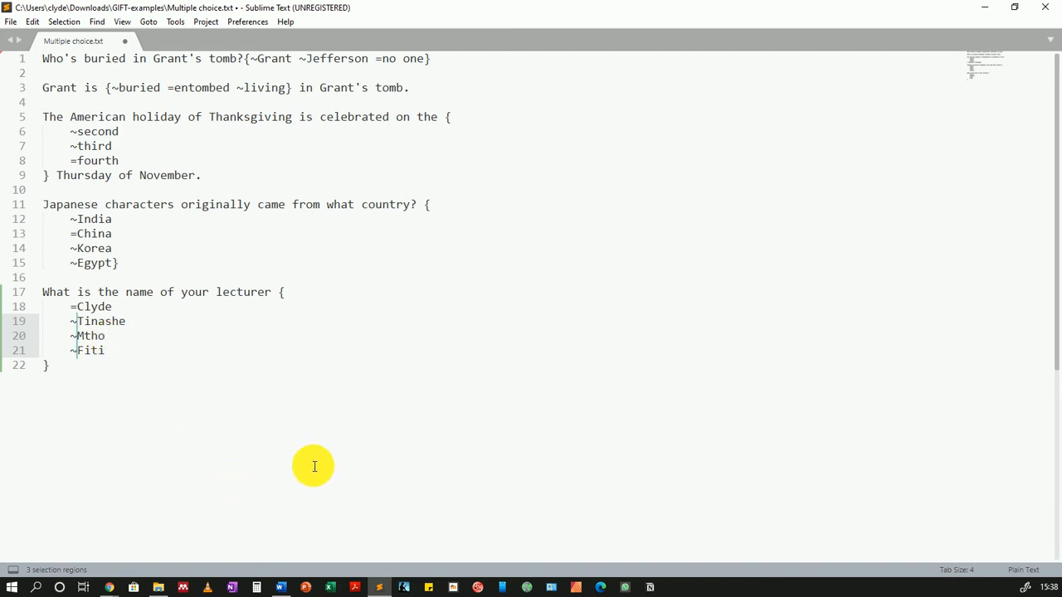
Compare the fill-in-the-blank questions in the Word document with their GIFT versions in the text file, examining where the answer braces sit
left_click(279, 587)
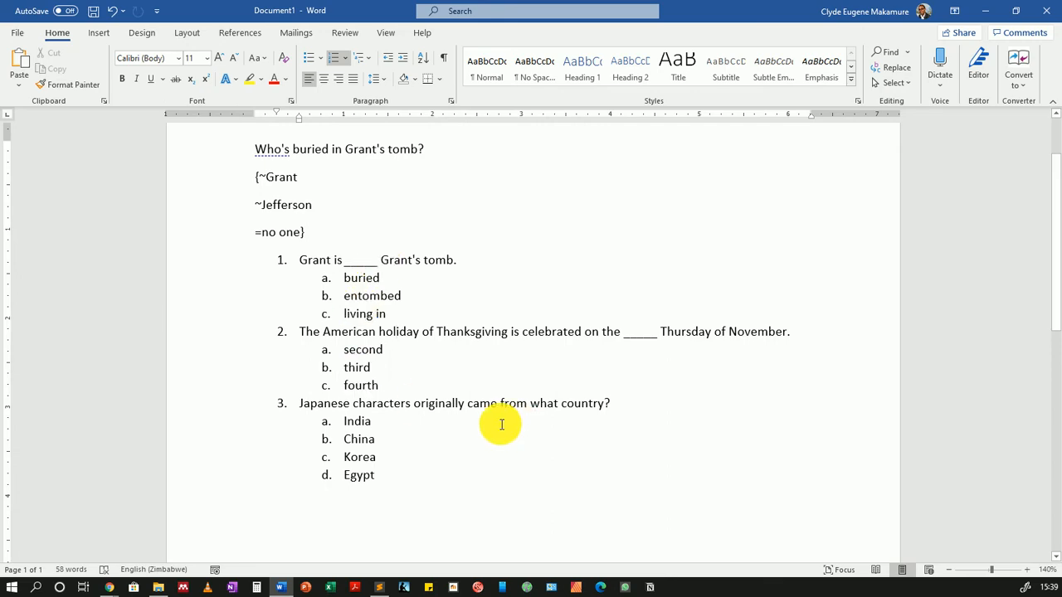
left_click(380, 588)
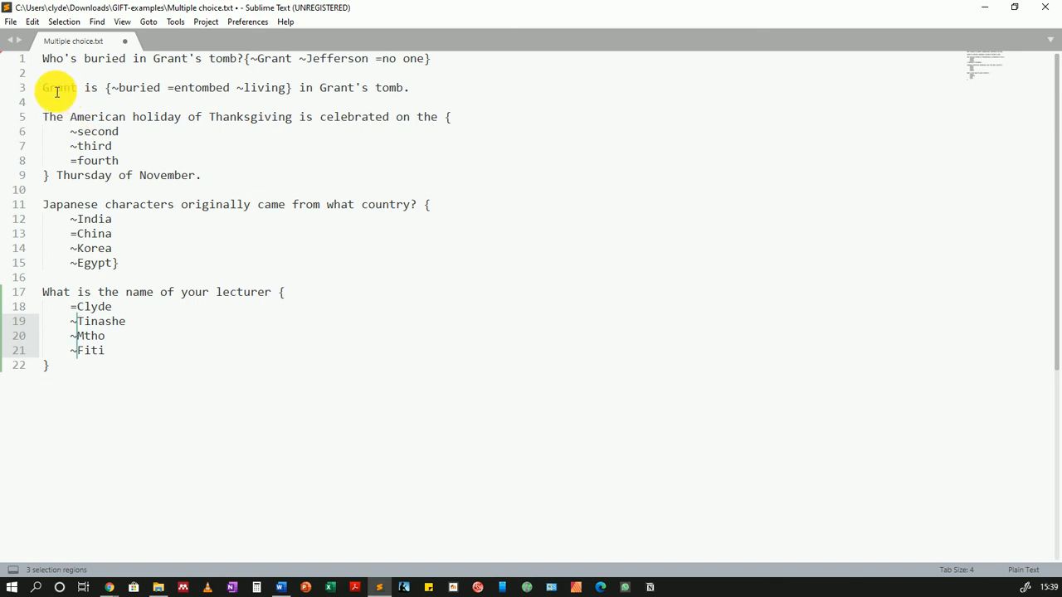
left_click_drag(44, 88, 410, 87)
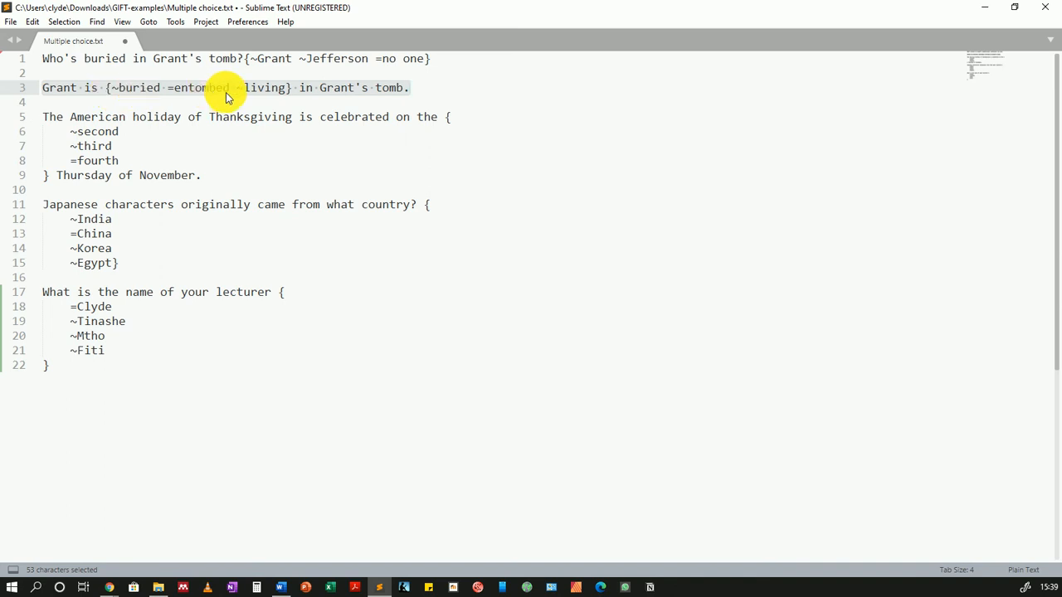
left_click(179, 100)
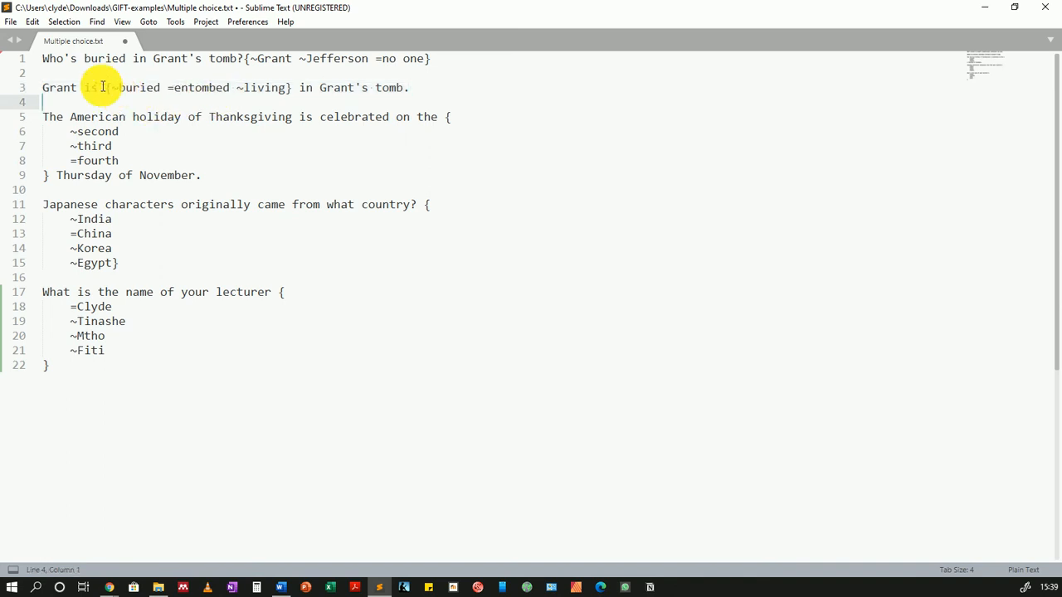
left_click_drag(105, 87, 295, 88)
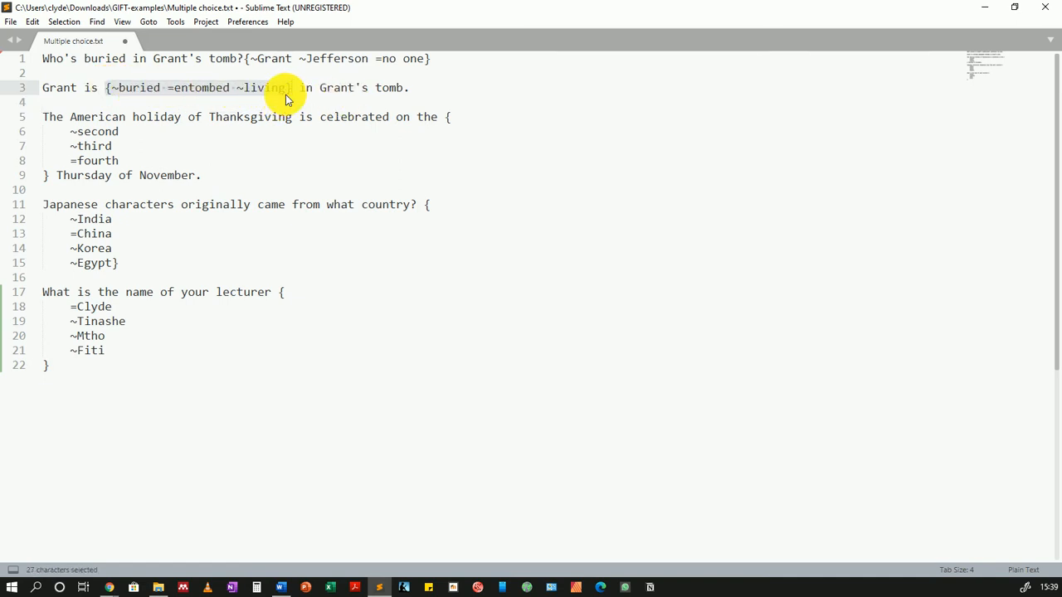
left_click(43, 116)
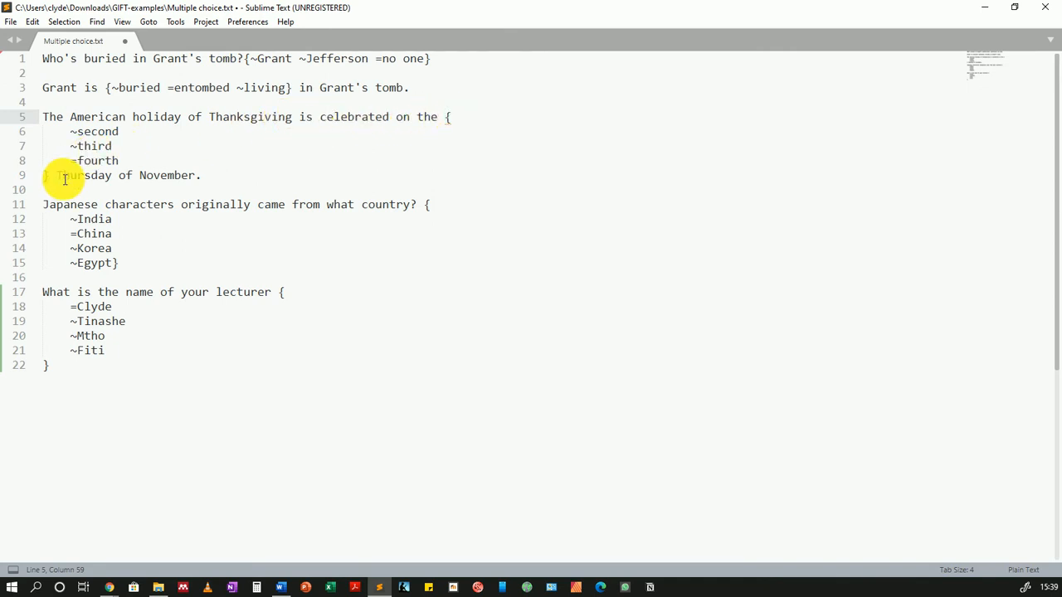
left_click(282, 586)
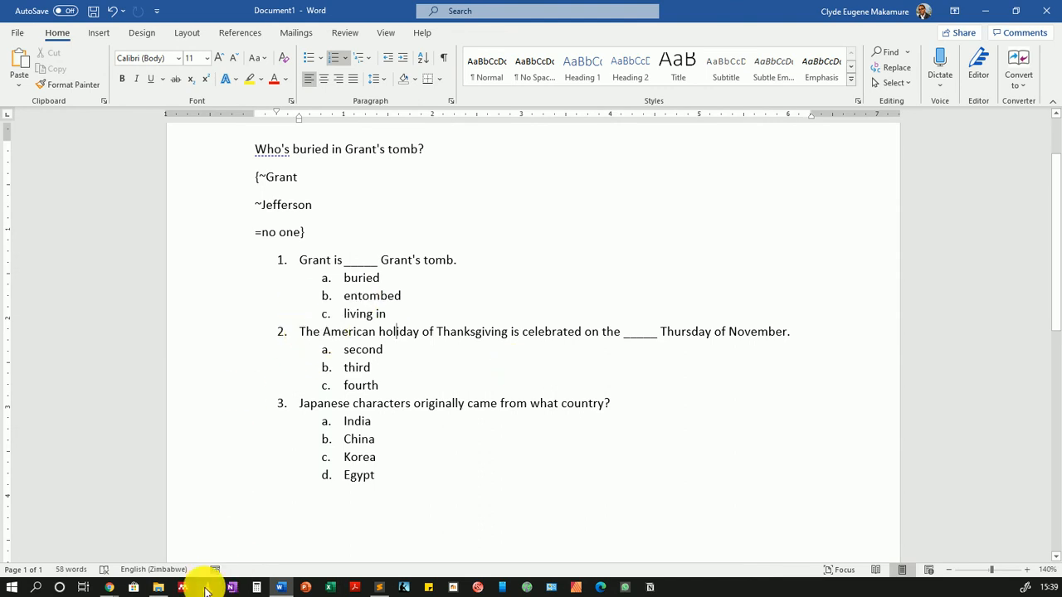
left_click(382, 589)
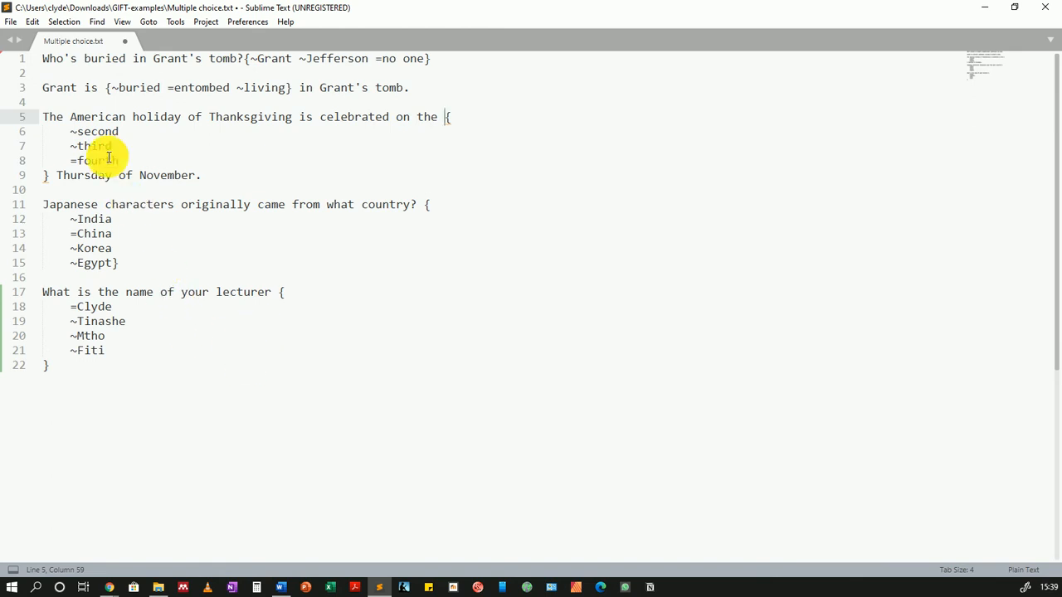
Save Multiple choice.txt and open the question bank's import page for Primary Sandbox in the Chrome window
key("ctrl+s")
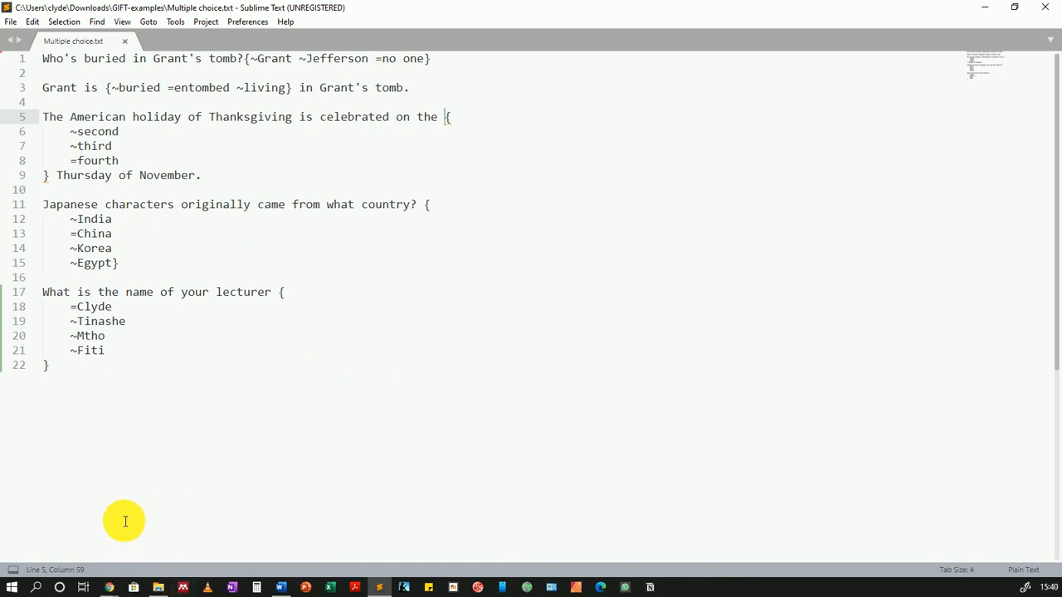
left_click(110, 586)
left_click(184, 548)
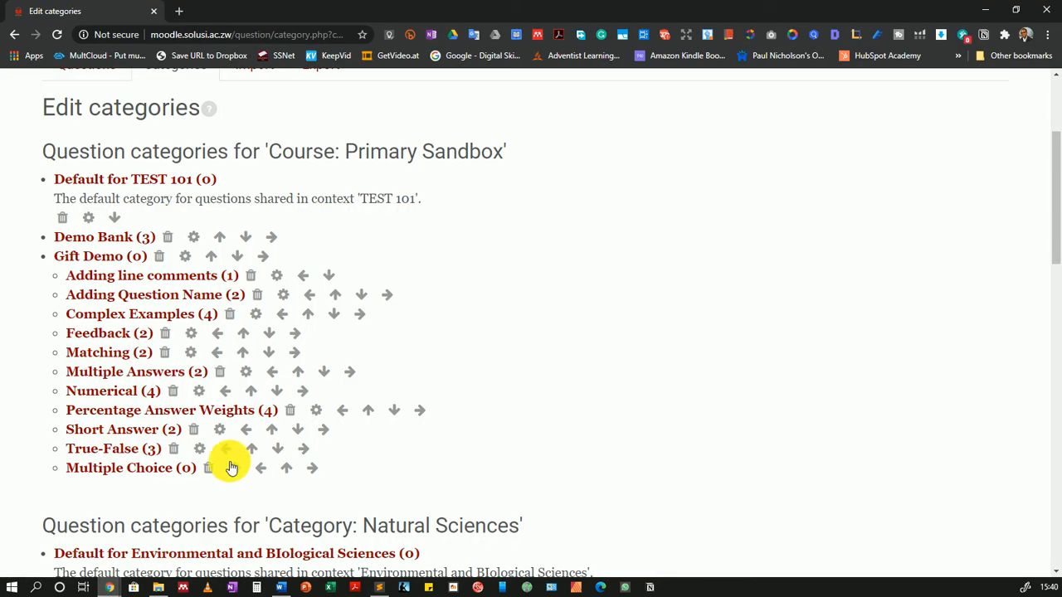
scroll(292, 242, "up", 3)
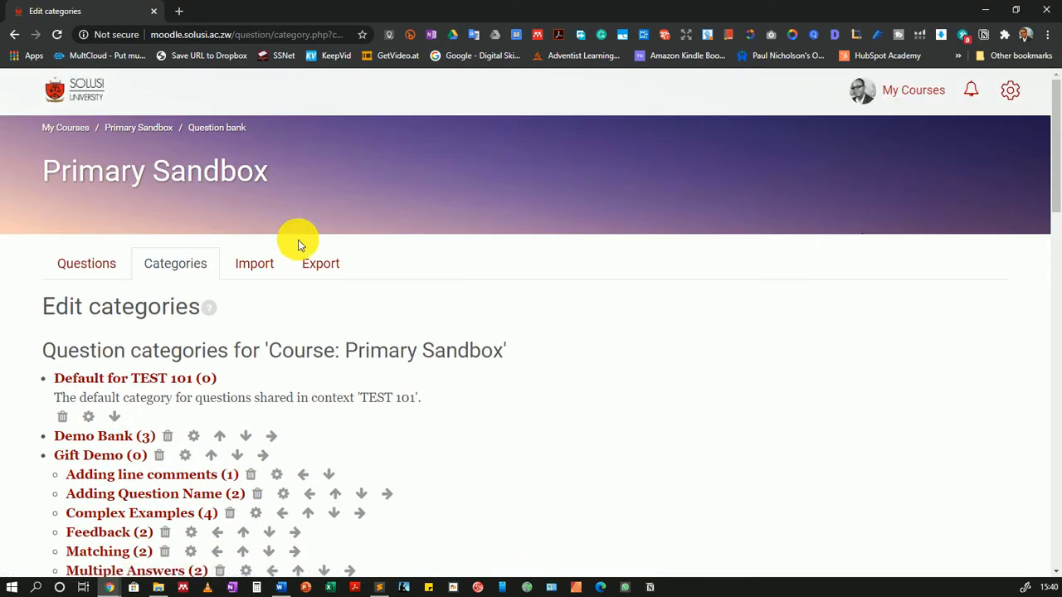
left_click(258, 270)
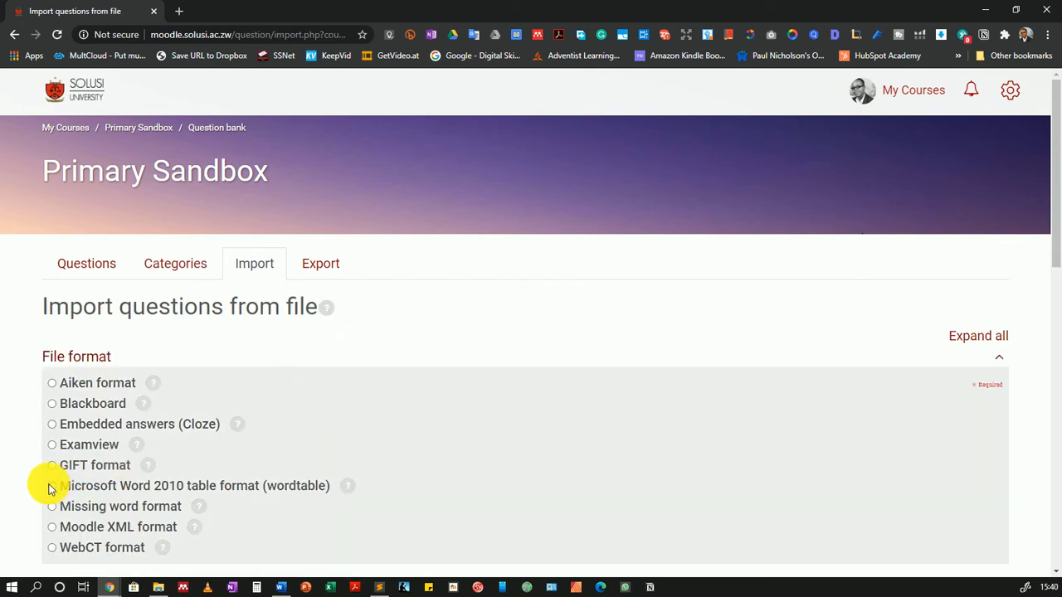
Choose GIFT format as the import file format and Multiple Choice as the import category
left_click(53, 465)
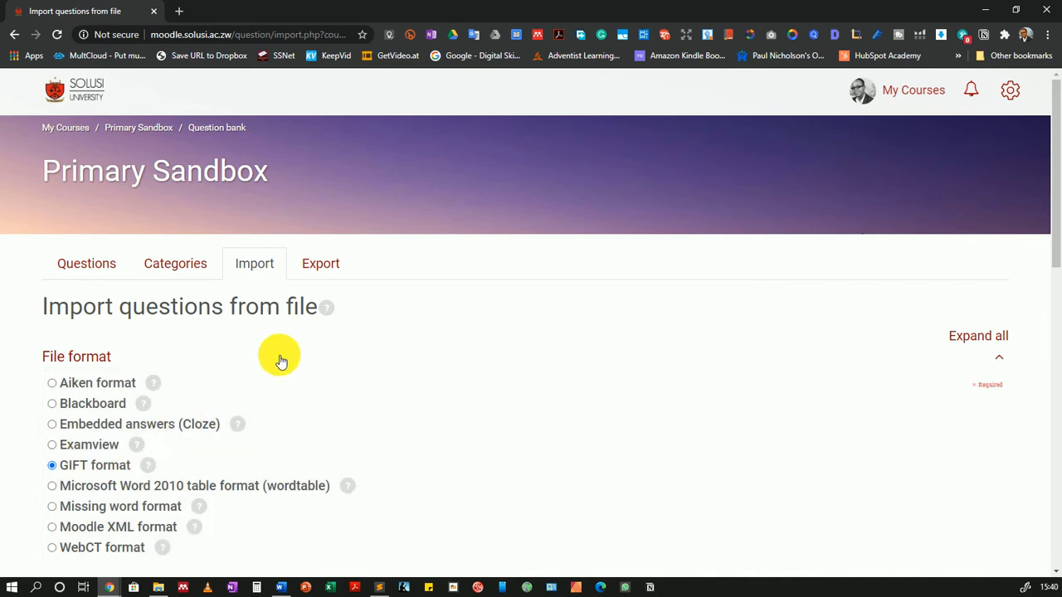
scroll(279, 359, "down", 3)
scroll(277, 355, "down", 2)
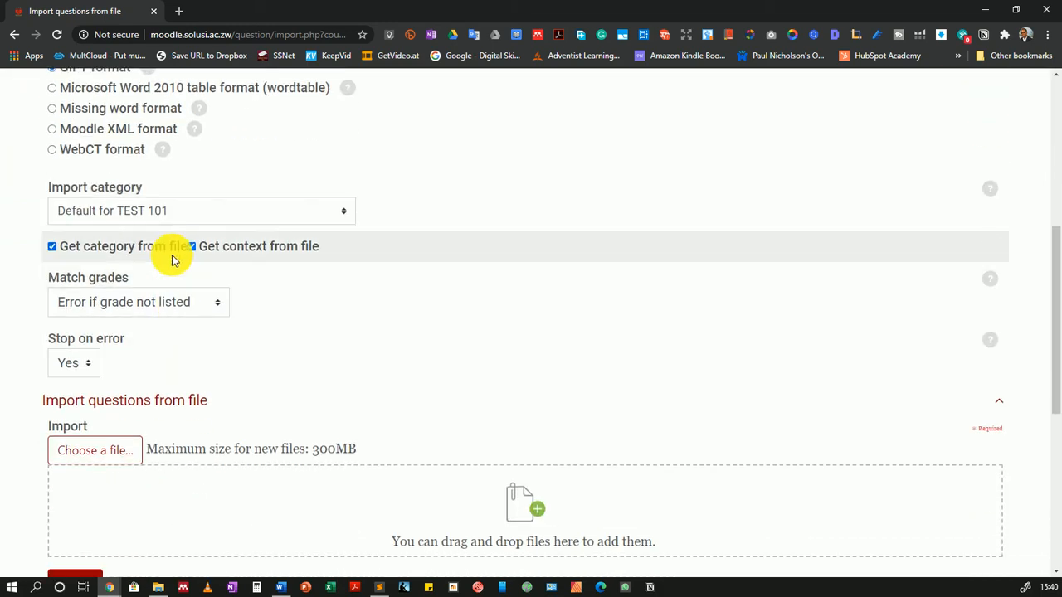
left_click(231, 213)
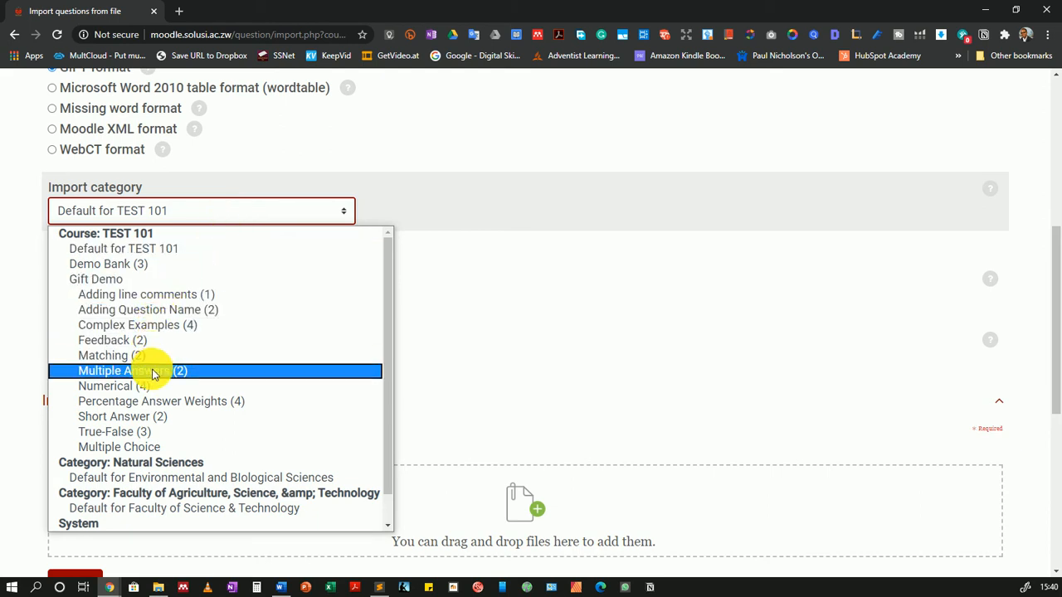
left_click(142, 447)
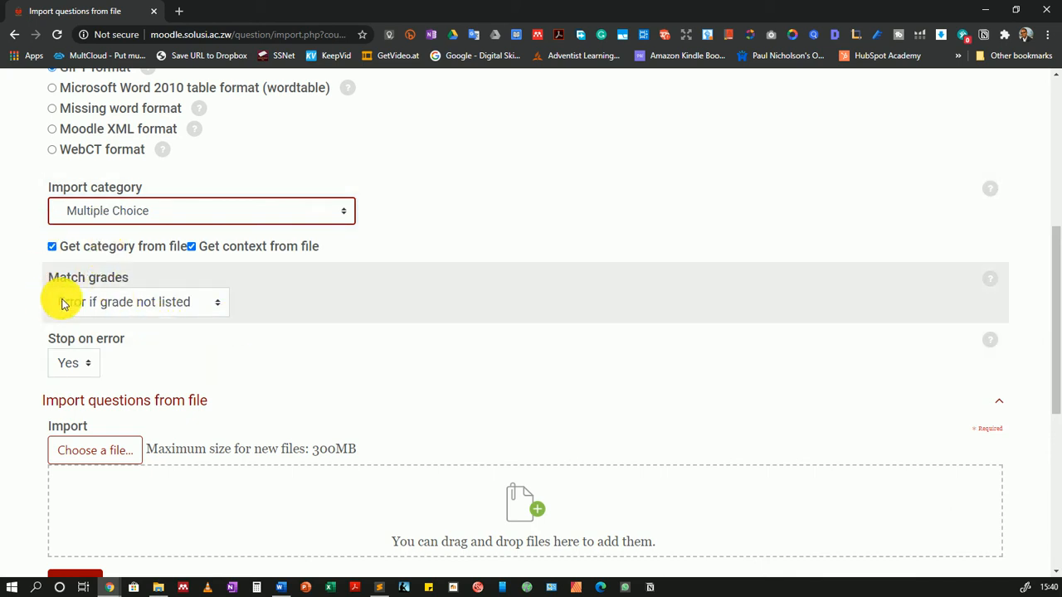
scroll(39, 306, "down", 1)
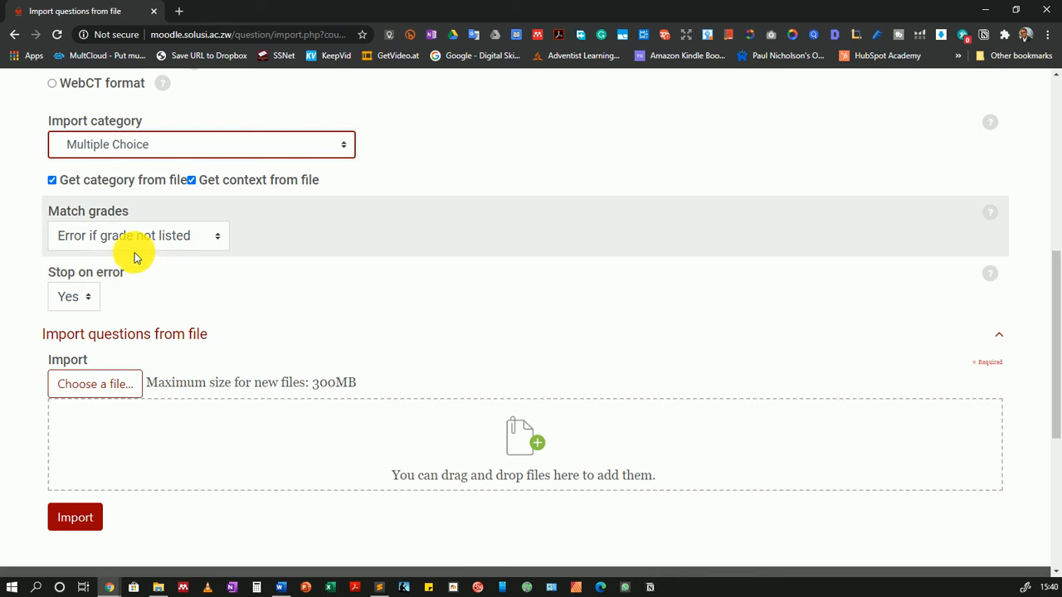
left_click(112, 395)
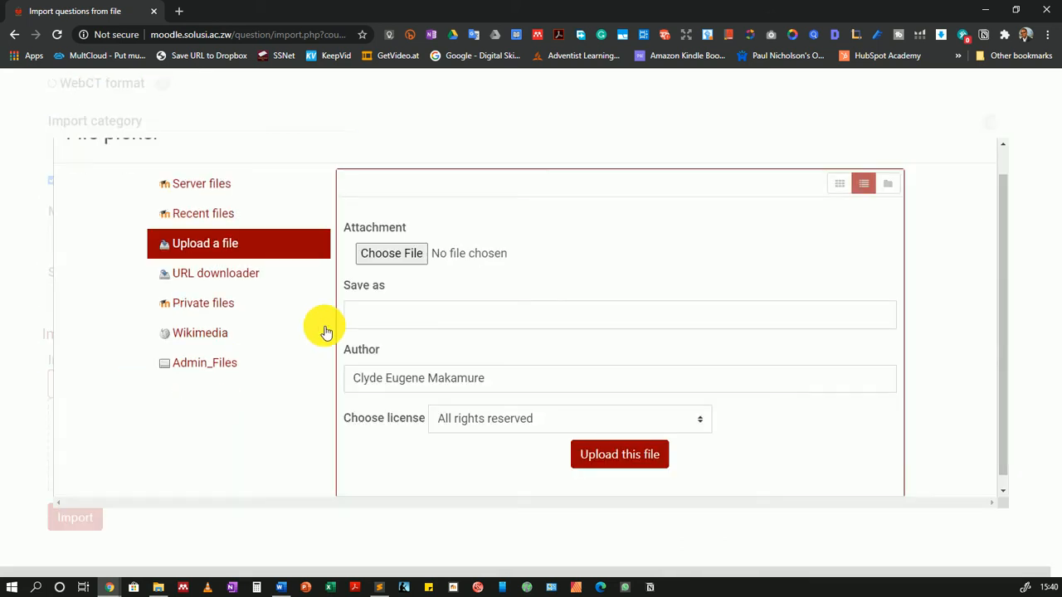
left_click(26, 248)
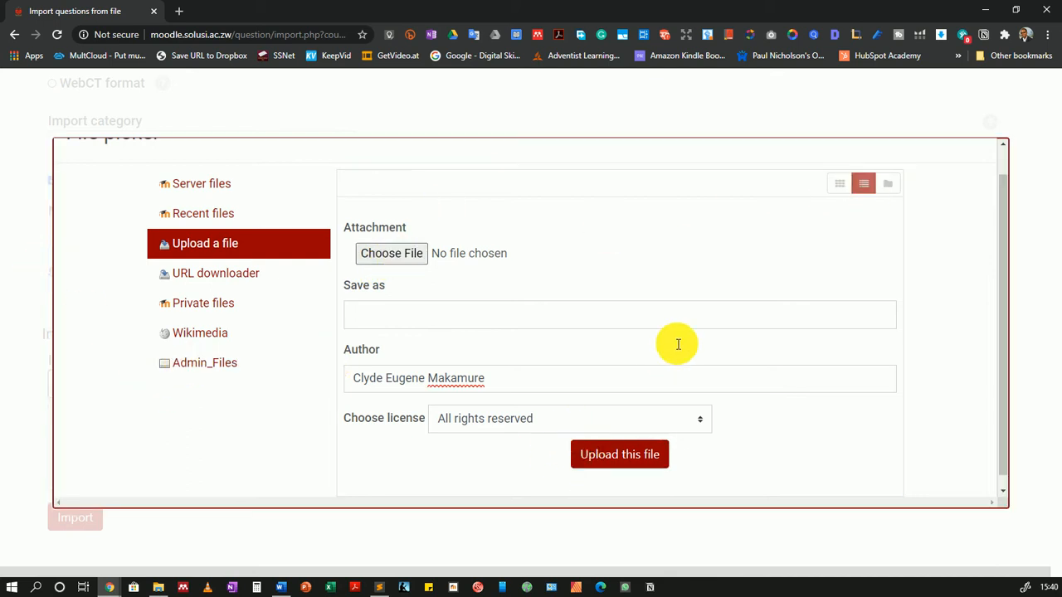
left_click(987, 162)
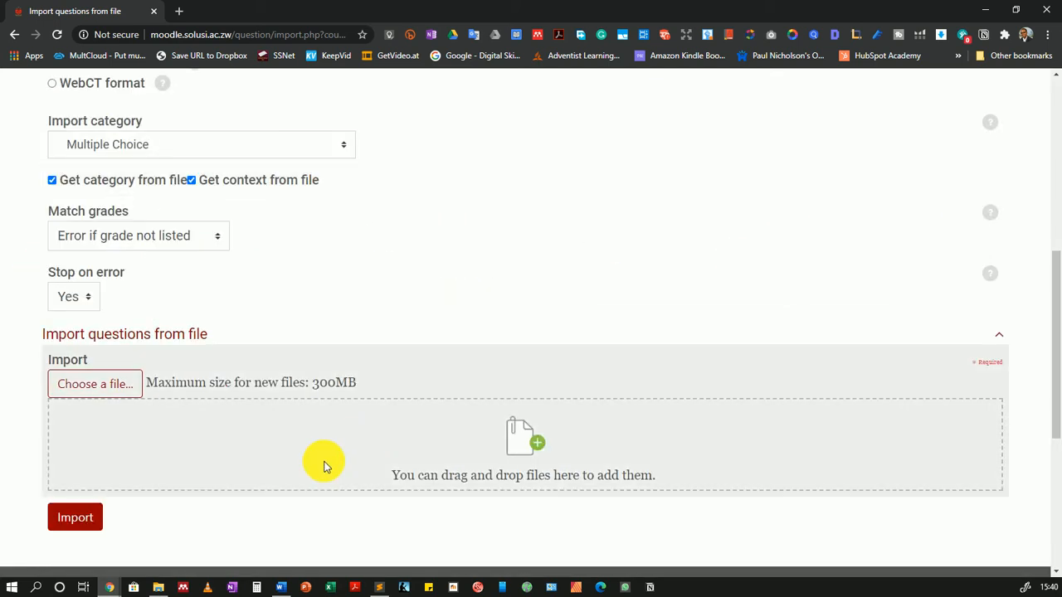
Add Multiple choice.txt from the GIFT-examples folder to the import form's file area and import its questions
left_click(158, 586)
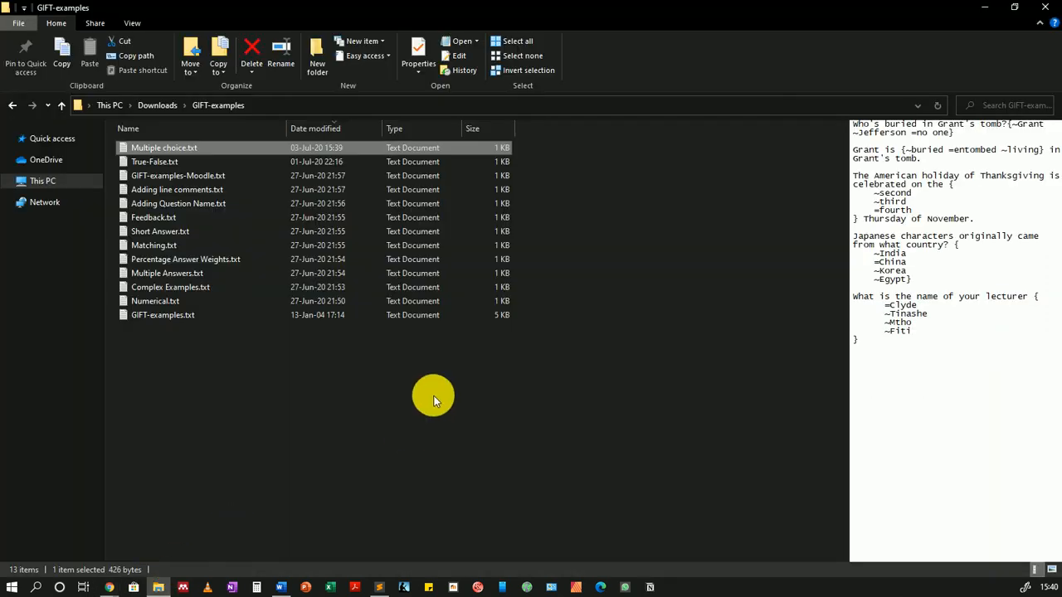
left_click_drag(169, 146, 404, 444)
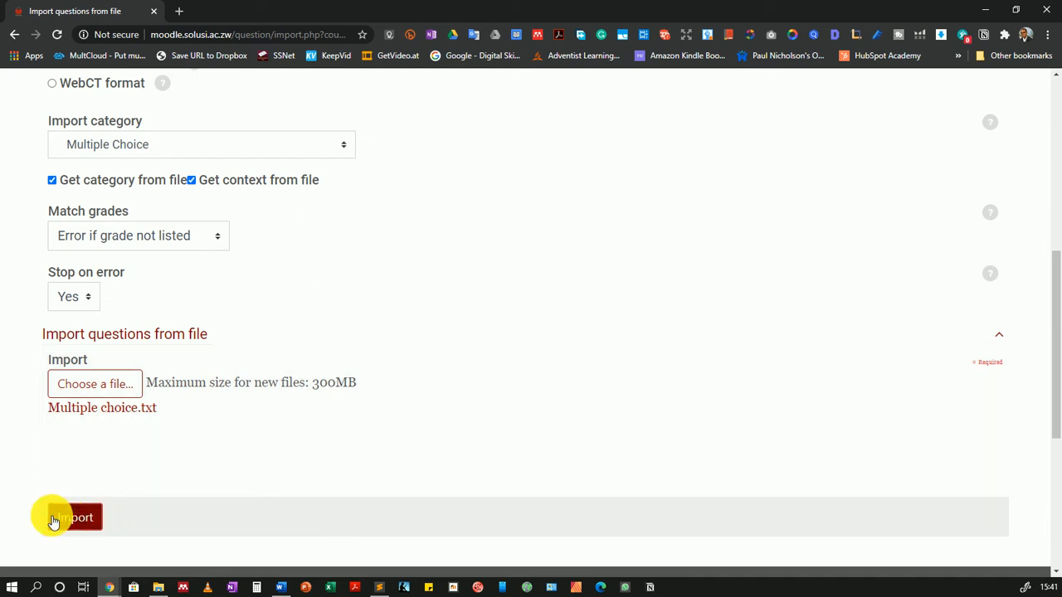
left_click(69, 518)
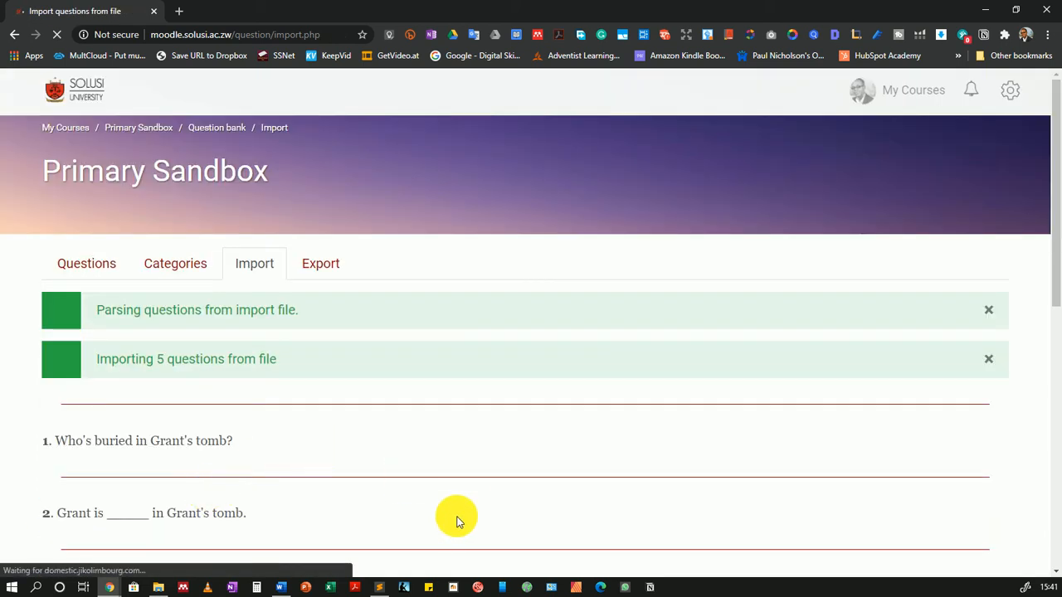
Review the list of imported questions and continue to the question list of the Multiple Choice category
scroll(481, 490, "down", 4)
scroll(340, 365, "up", 3)
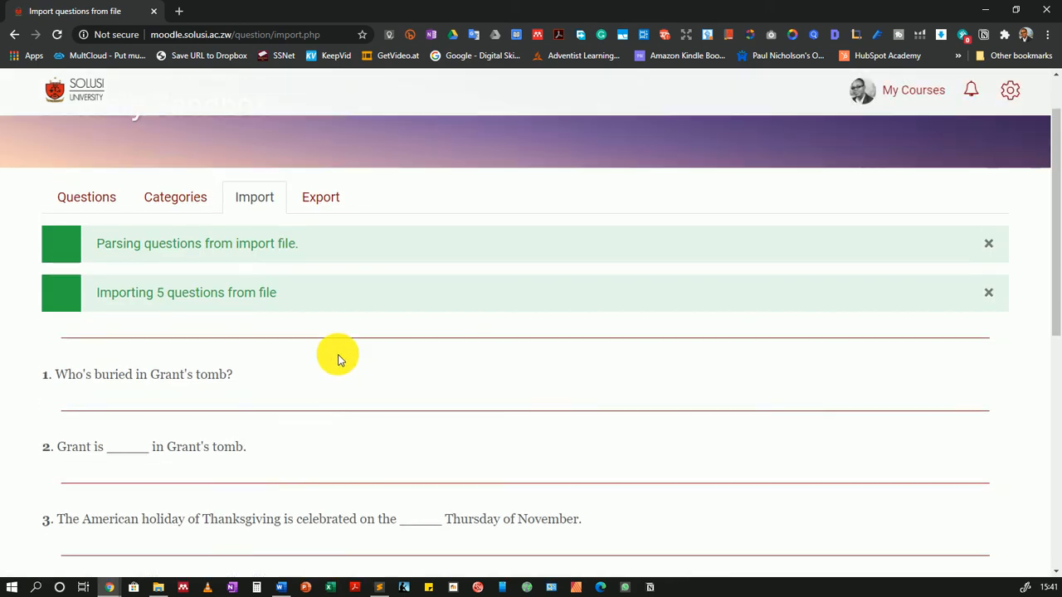
scroll(279, 377, "down", 2)
scroll(279, 377, "down", 2)
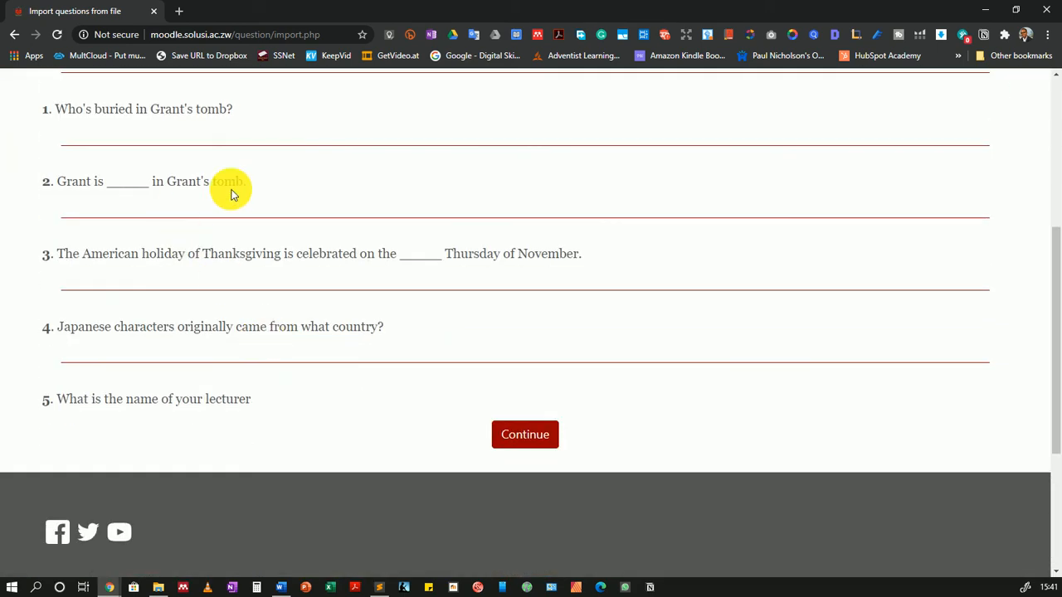
left_click(533, 438)
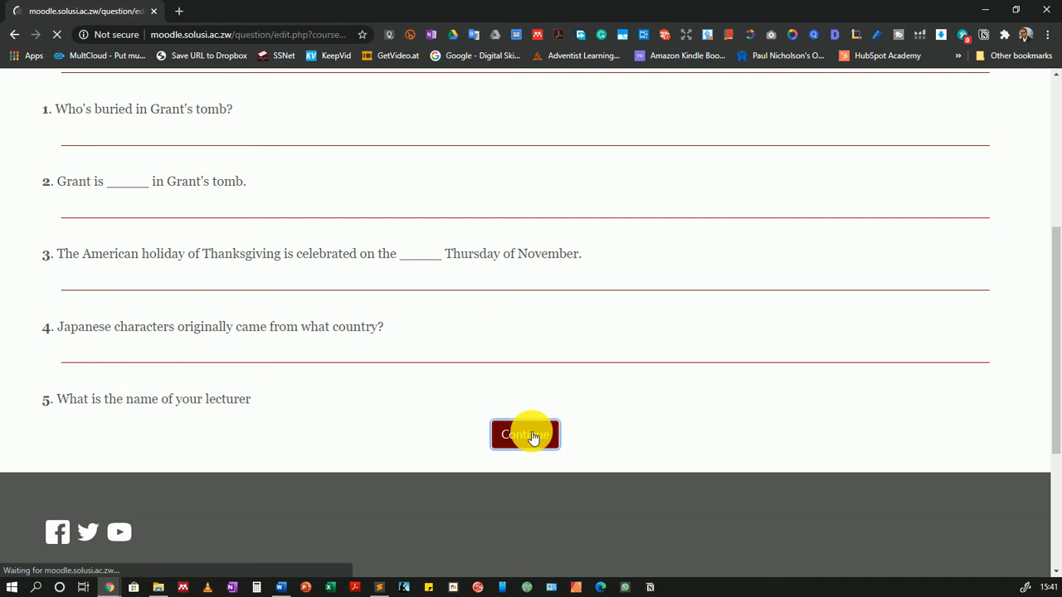
scroll(522, 444, "down", 5)
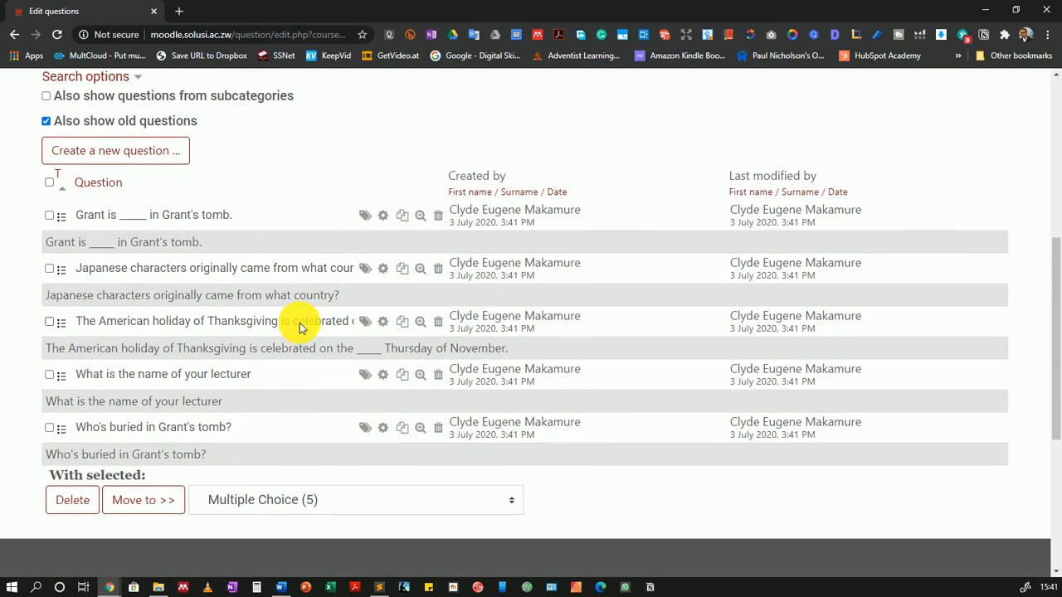
Preview the question "Grant is _____ in Grant's tomb." with its correct response filled in, and close the preview
left_click(420, 217)
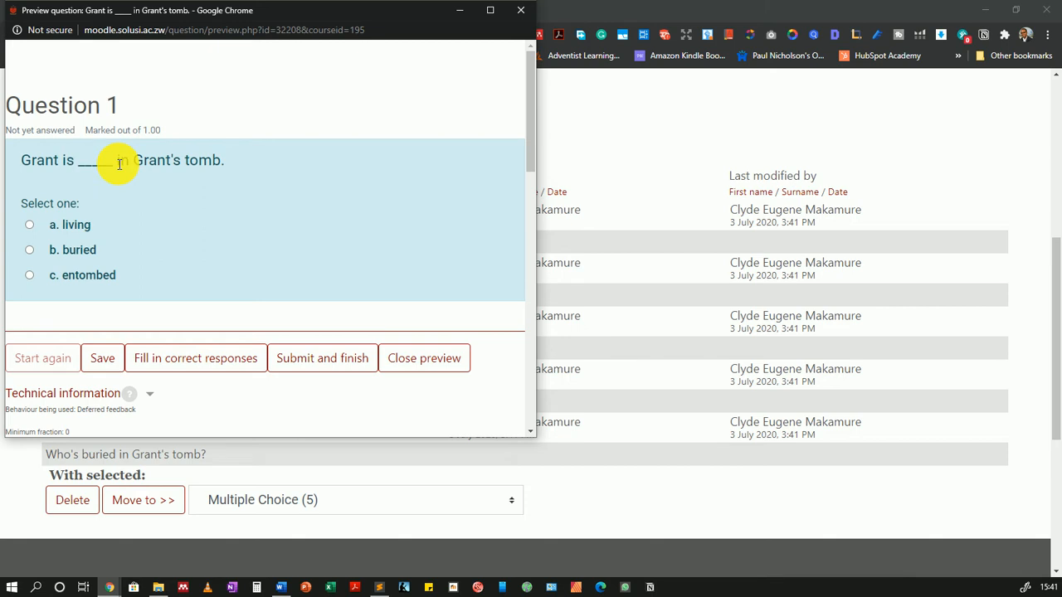
left_click(196, 357)
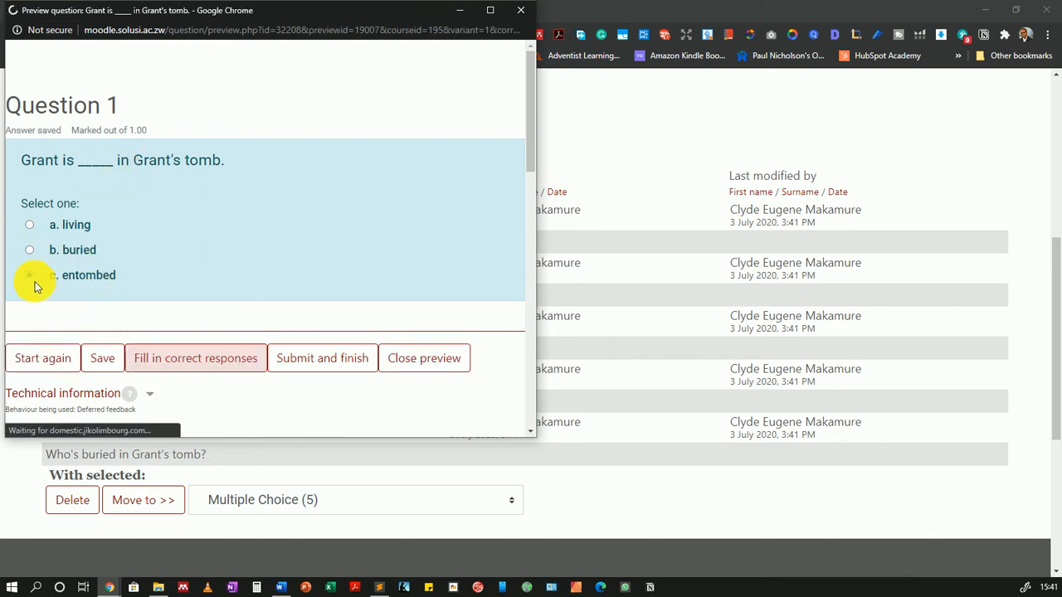
left_click(522, 11)
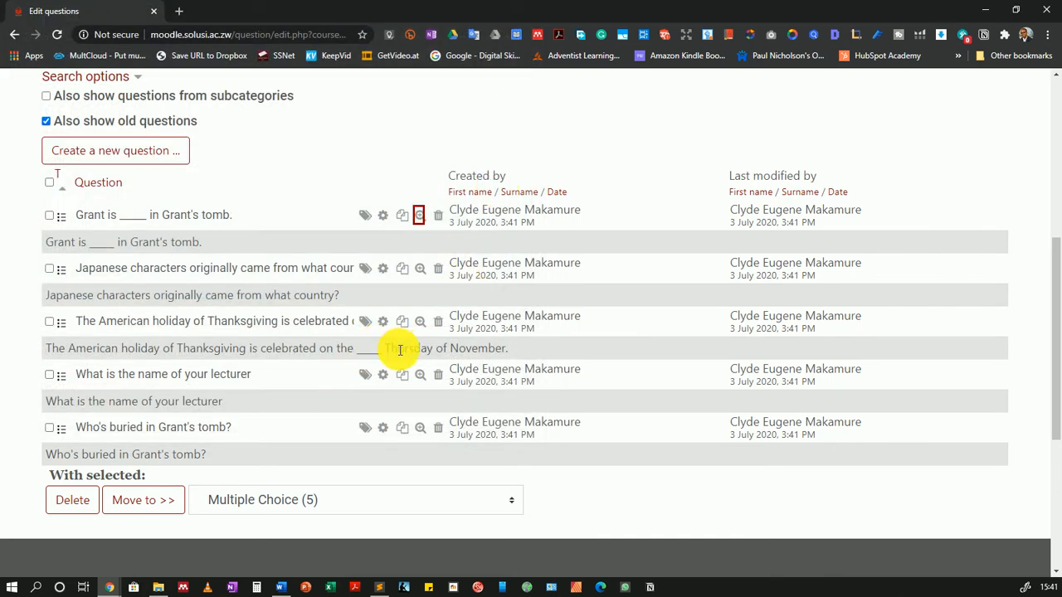
Preview the Thanksgiving holiday question with its correct response filled in, and close the preview
left_click(420, 321)
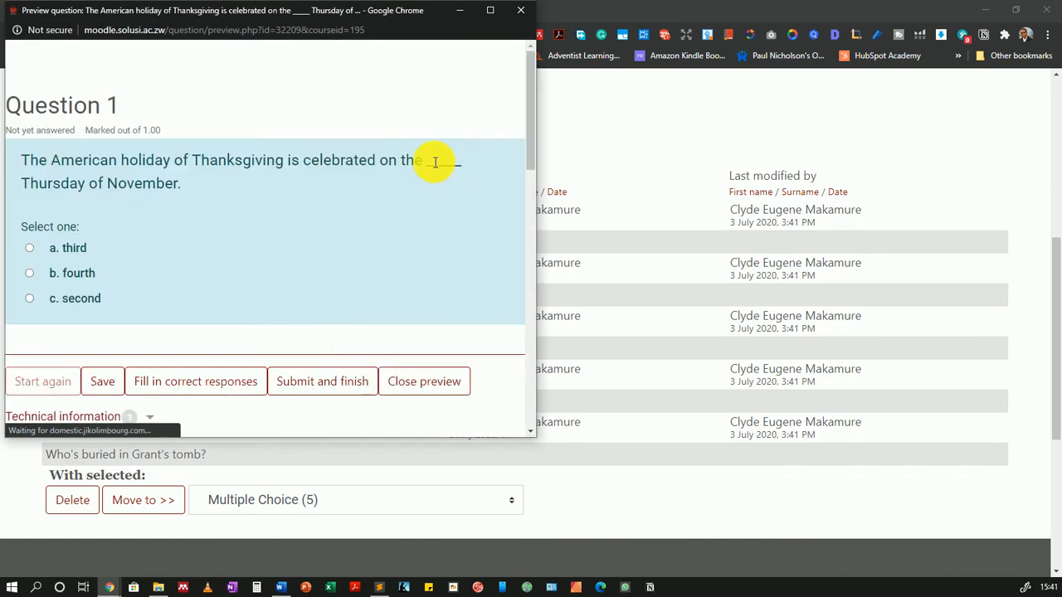
left_click(179, 382)
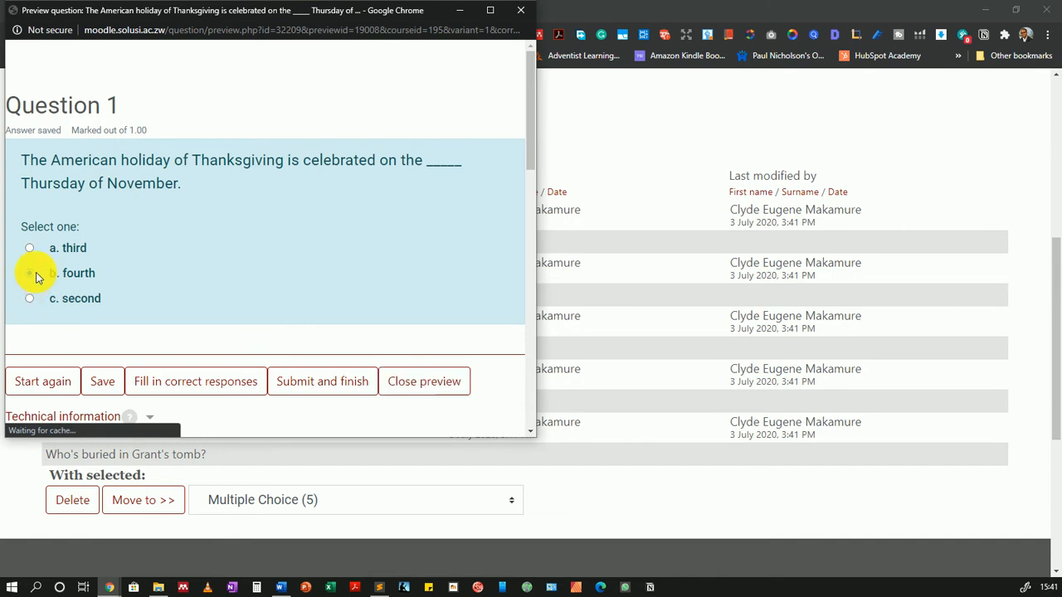
left_click(520, 10)
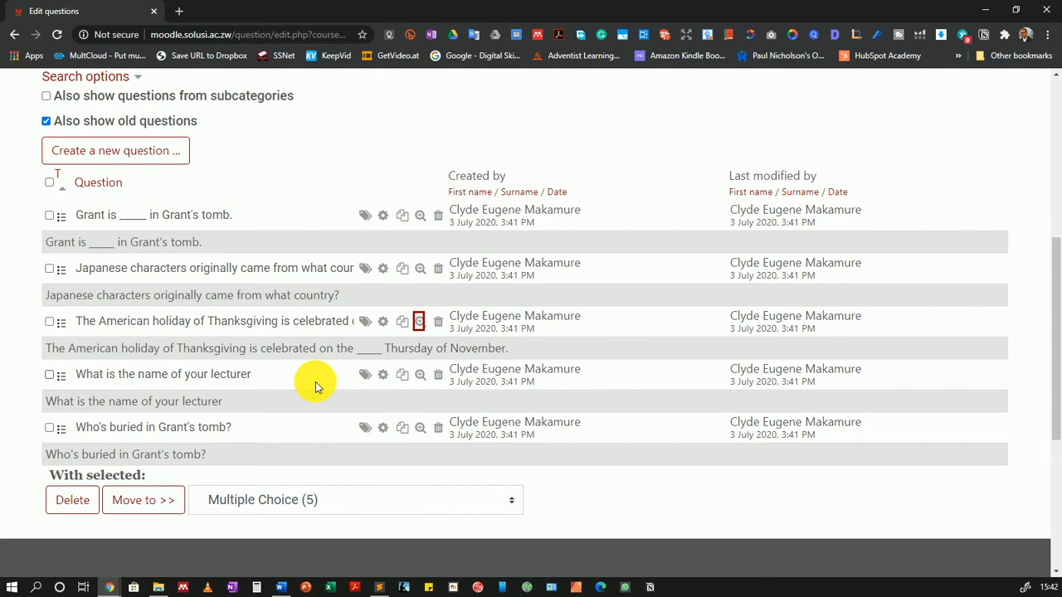
Check True-False.txt against the True-False category and preview "Grant is buried in Grant's tomb." with its correct response filled in
key("alt+Tab")
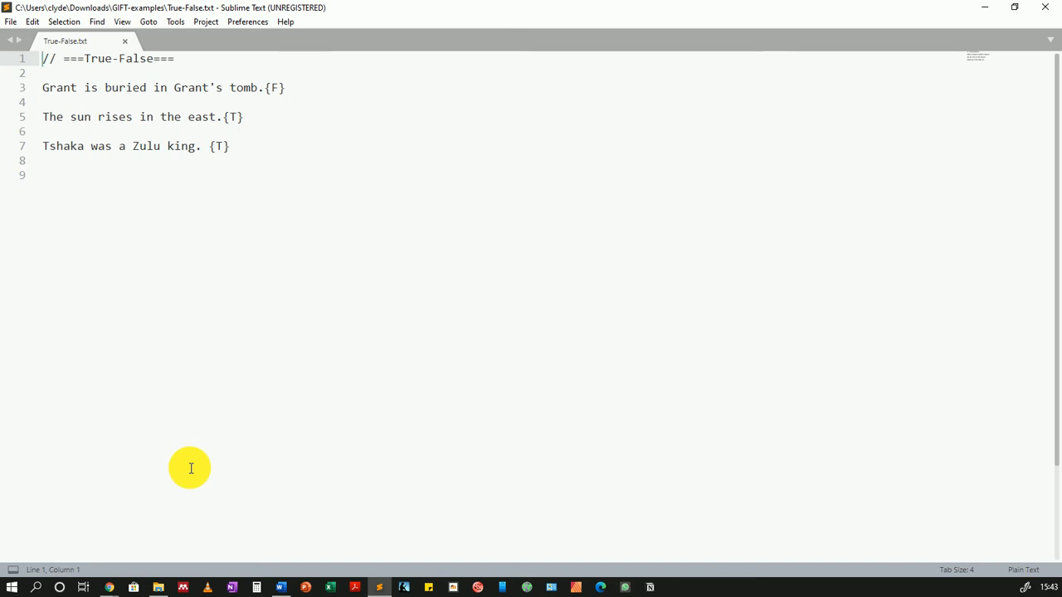
key("alt+Tab")
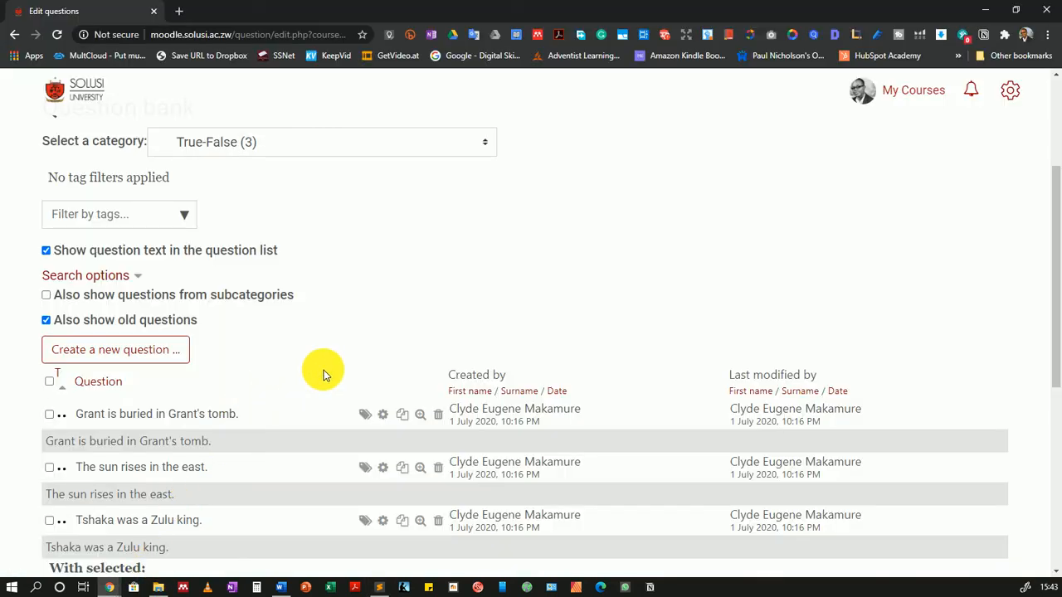
scroll(374, 338, "down", 1)
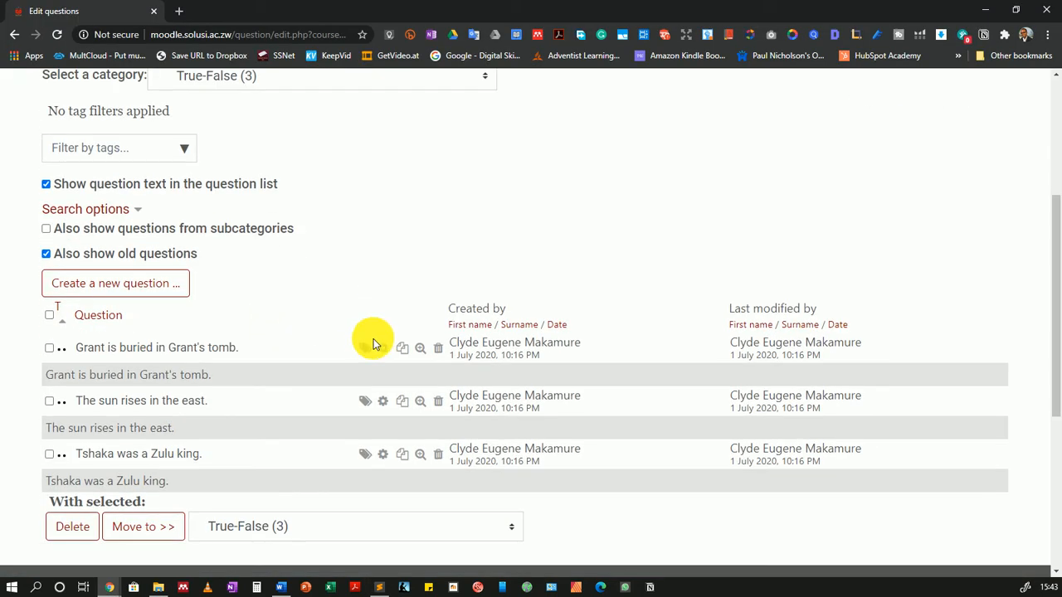
left_click(420, 349)
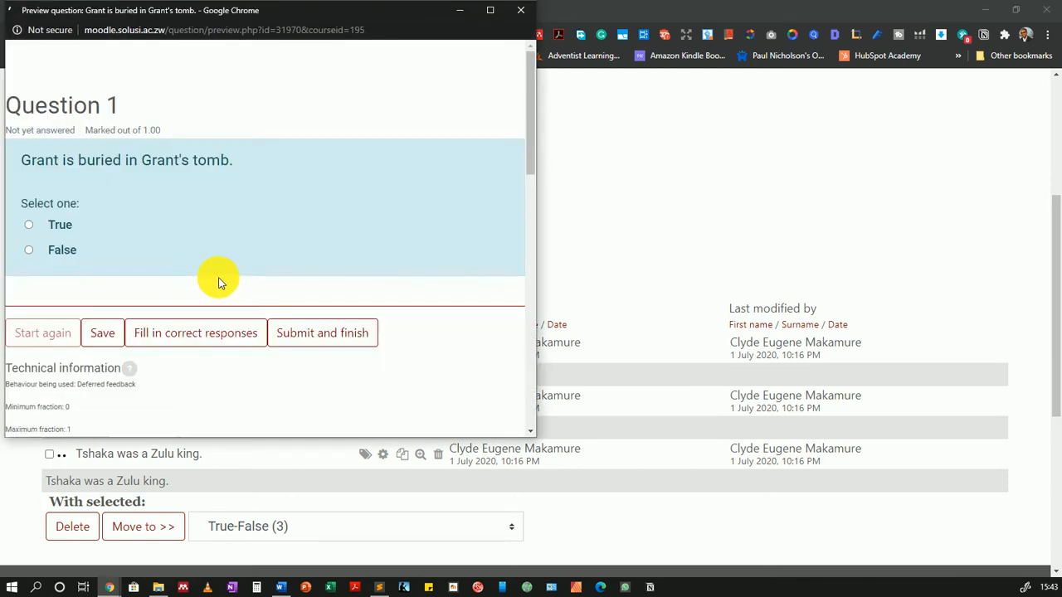
left_click(198, 332)
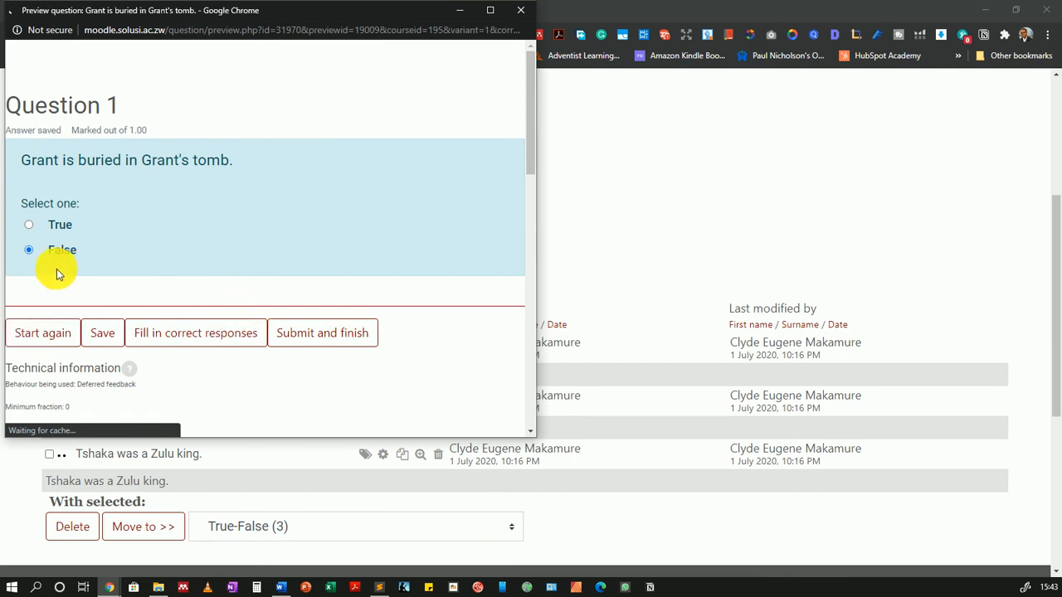
left_click(523, 10)
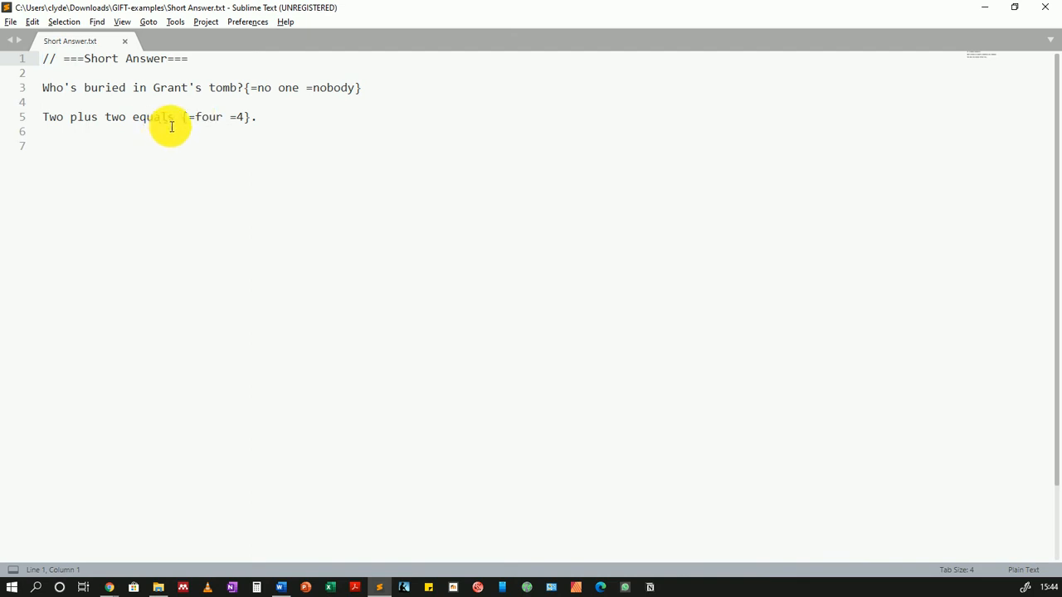
Examine the accepted answers "no one" and "nobody" of the Grant's tomb question in Short Answer.txt
left_click(287, 106)
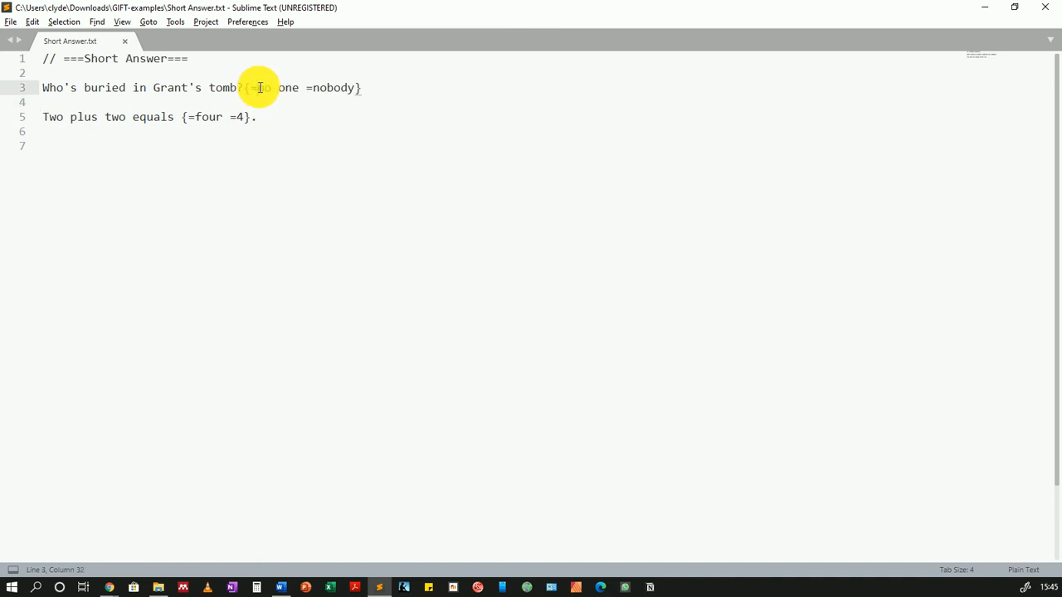
left_click_drag(258, 88, 295, 90)
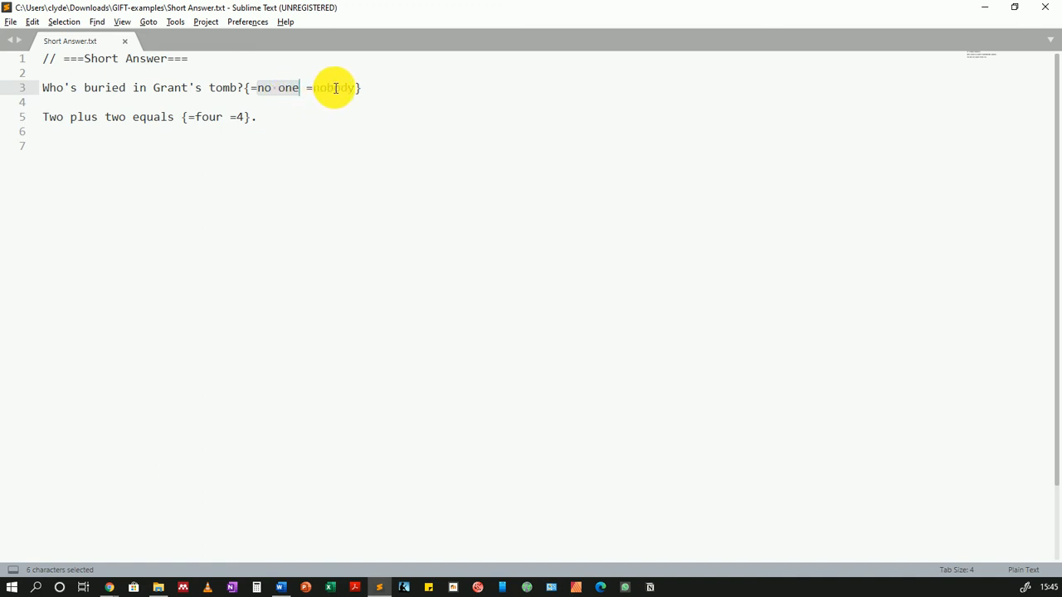
left_click(335, 88)
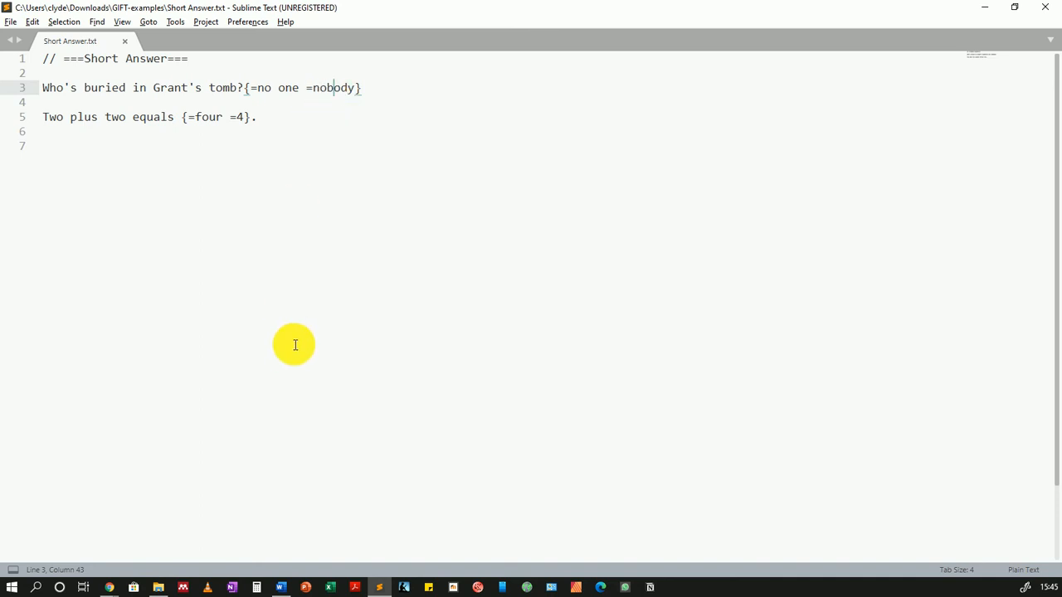
Preview "Two plus two equals" in the Short Answer category, submit 4 as the answer, and examine the feedback and technical information
key("alt+Tab")
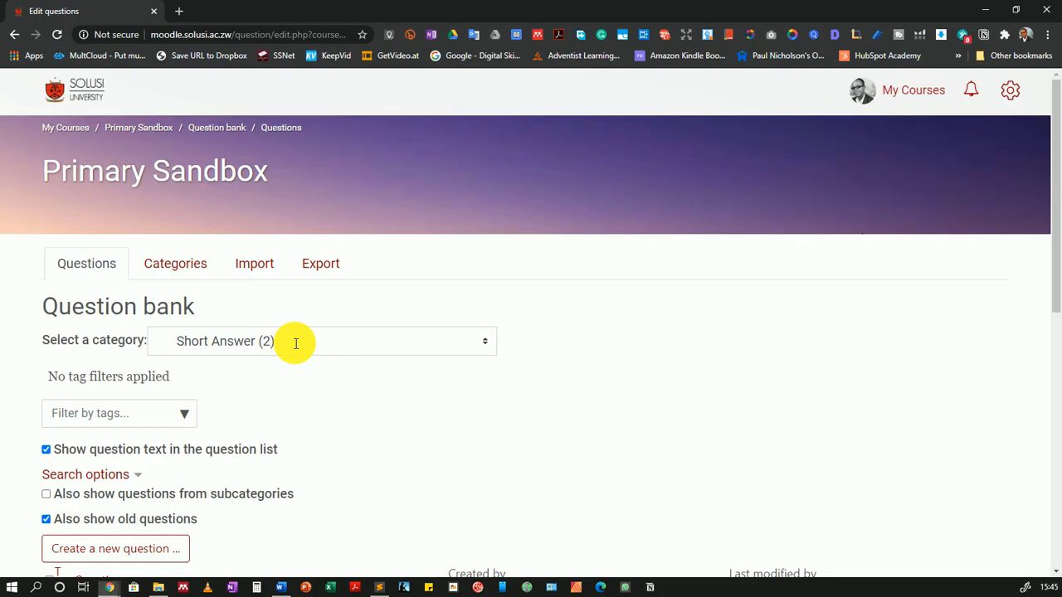
scroll(518, 415, "down", 5)
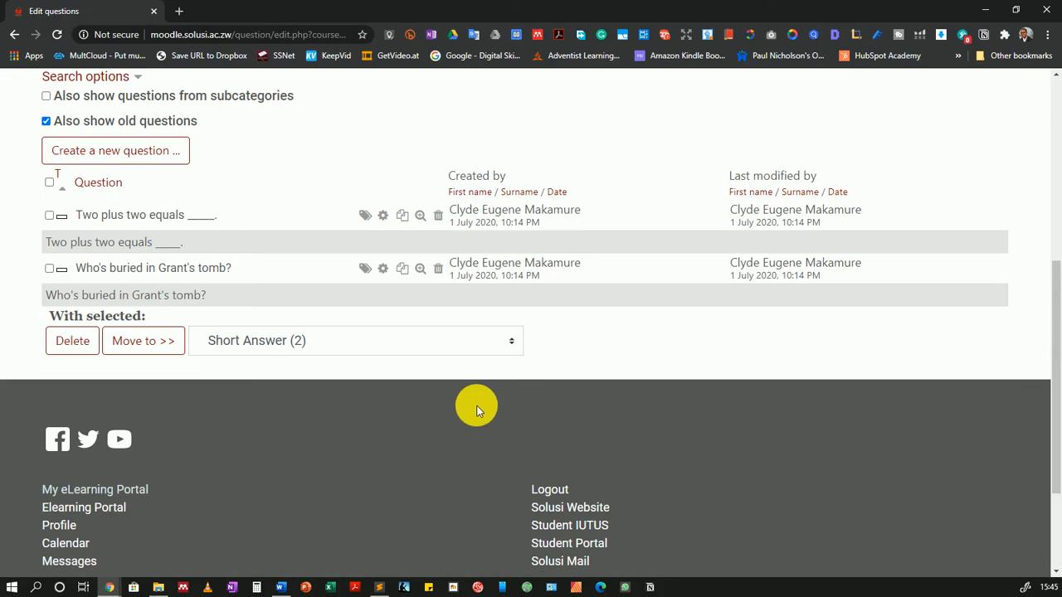
scroll(477, 410, "up", 1)
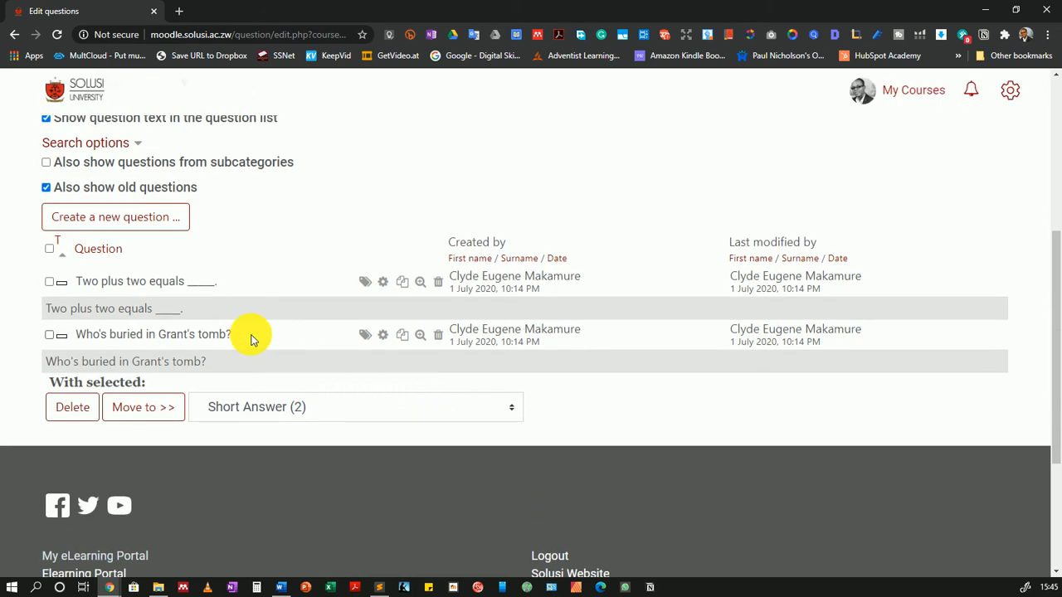
left_click(420, 284)
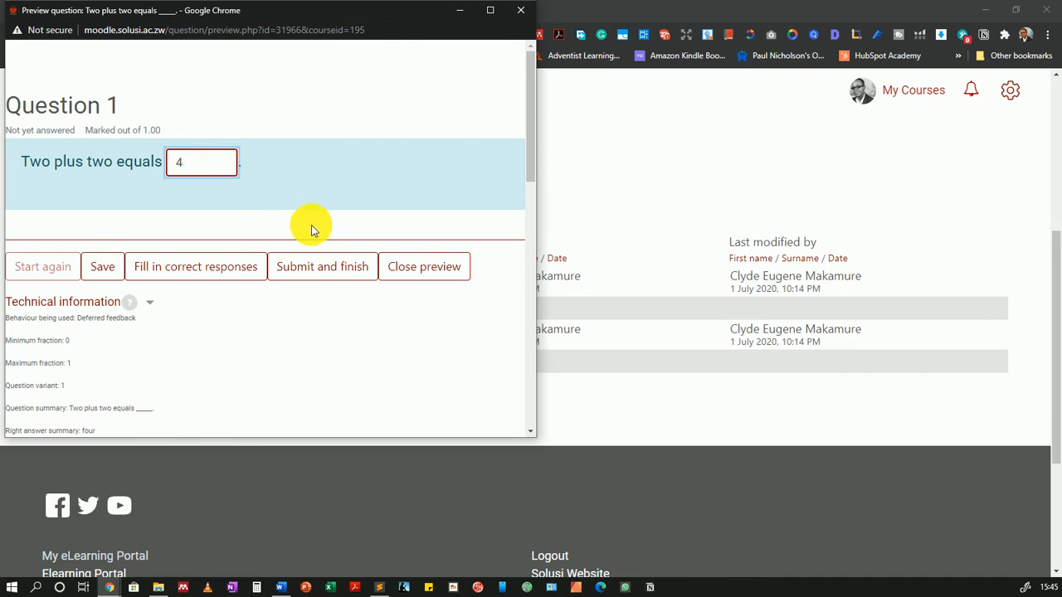
left_click(328, 266)
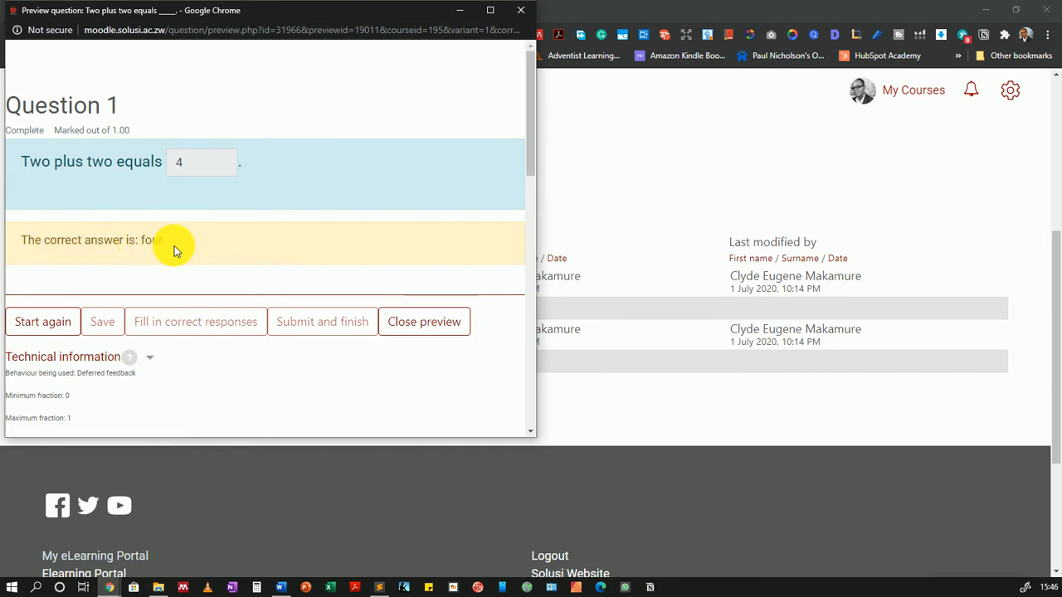
scroll(222, 273, "down", 2)
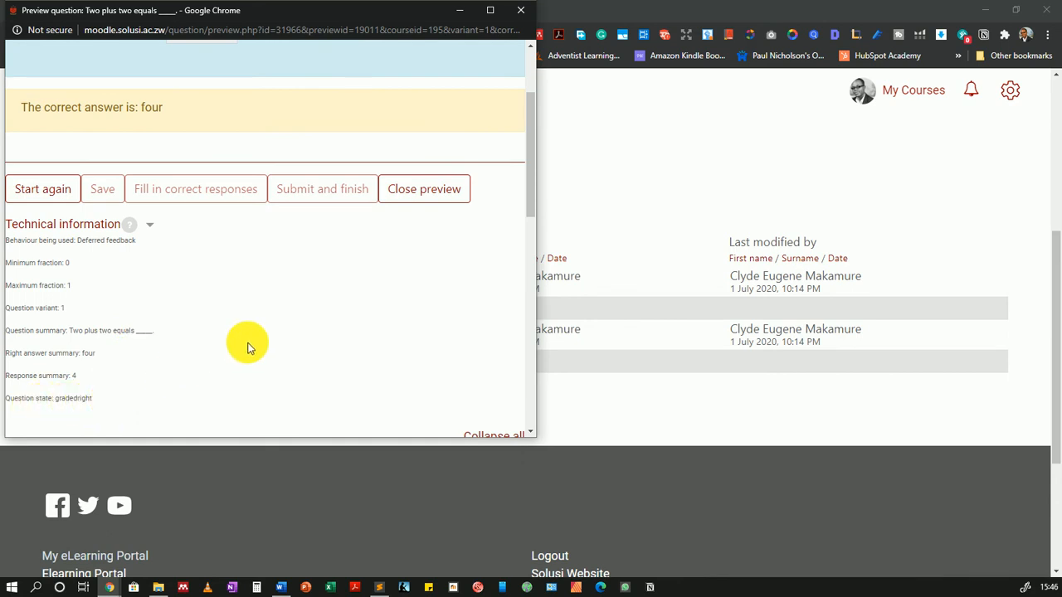
scroll(244, 332, "up", 2)
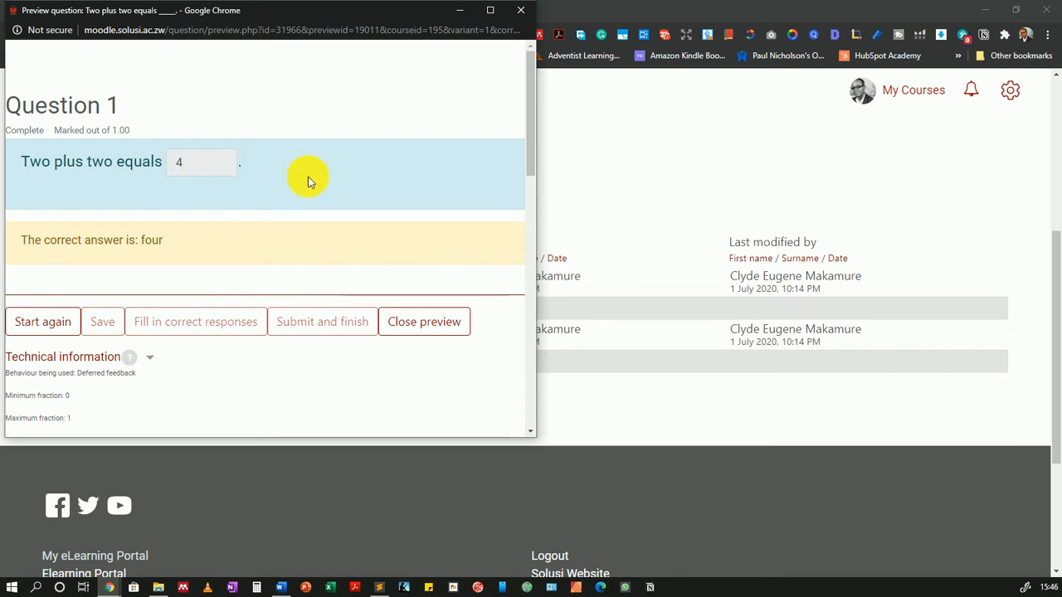
left_click(521, 10)
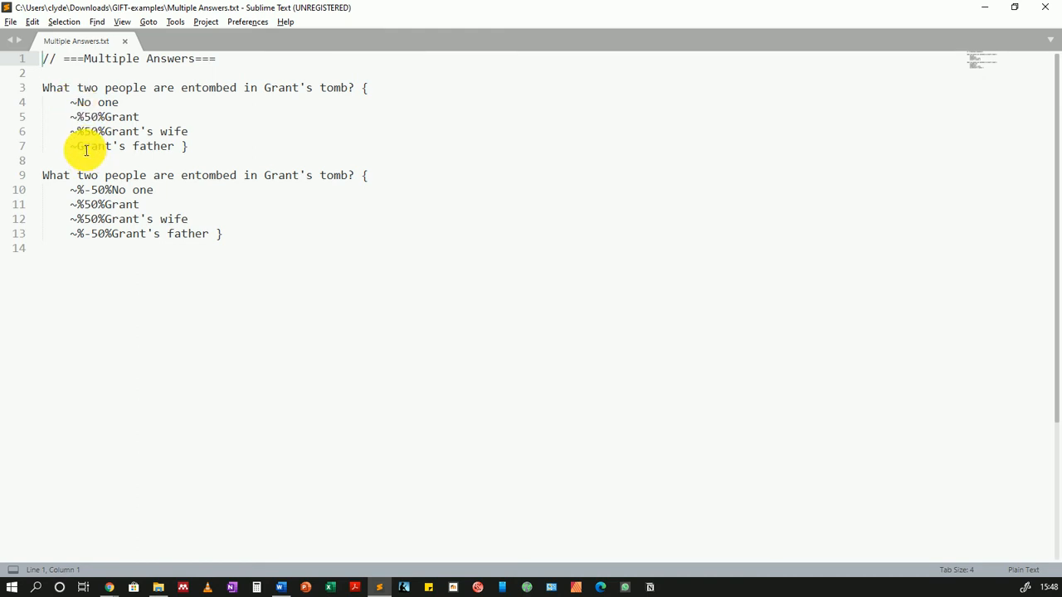
Examine the first question's weighted answers in Multiple Answers.txt, and preview the first question of the Multiple Answers category in Moodle
left_click(175, 146)
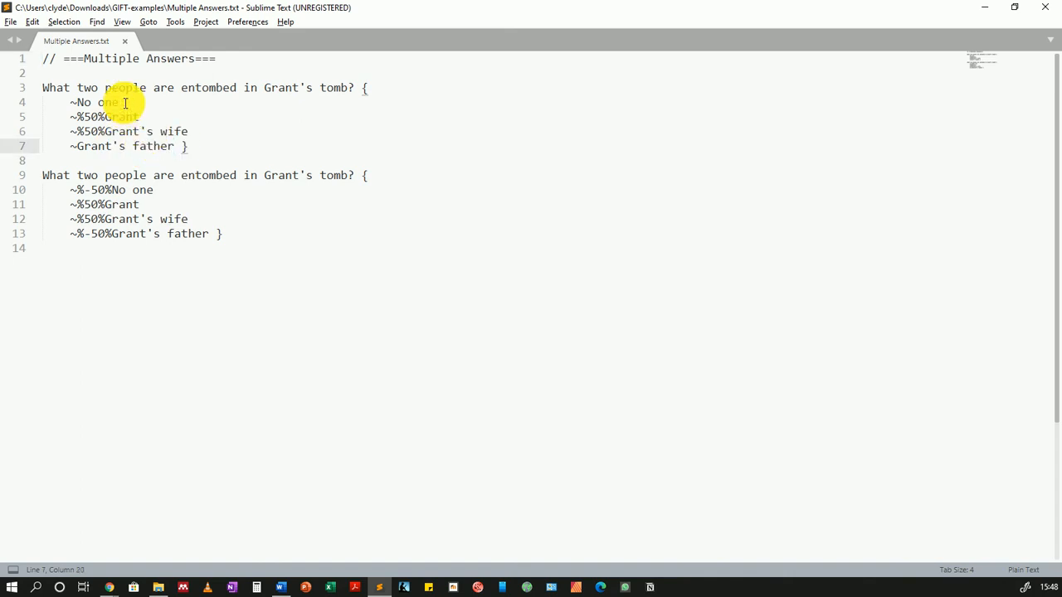
left_click(123, 102)
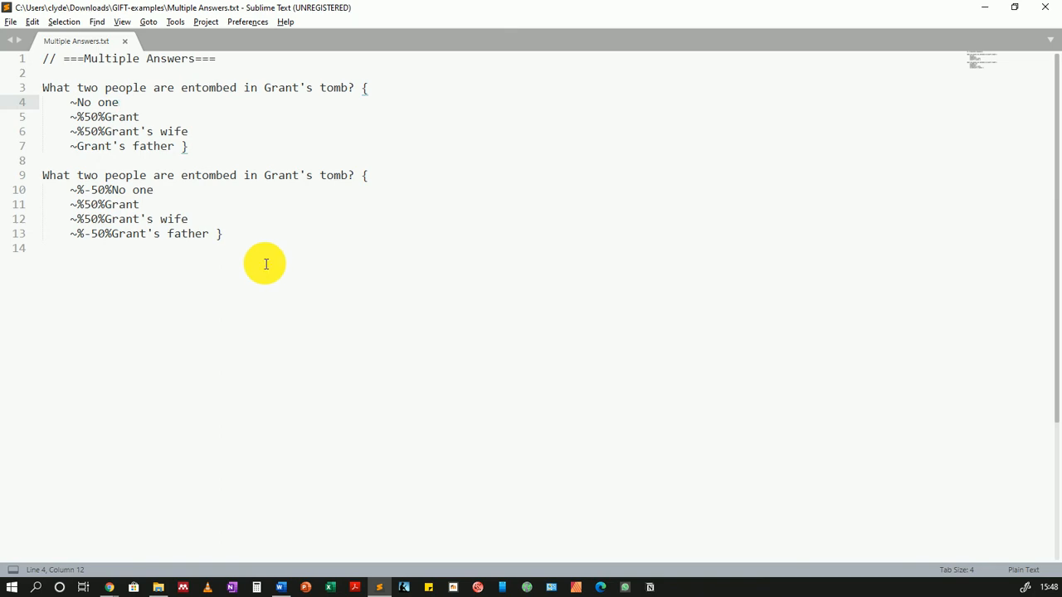
key("alt+Tab")
scroll(505, 417, "down", 4)
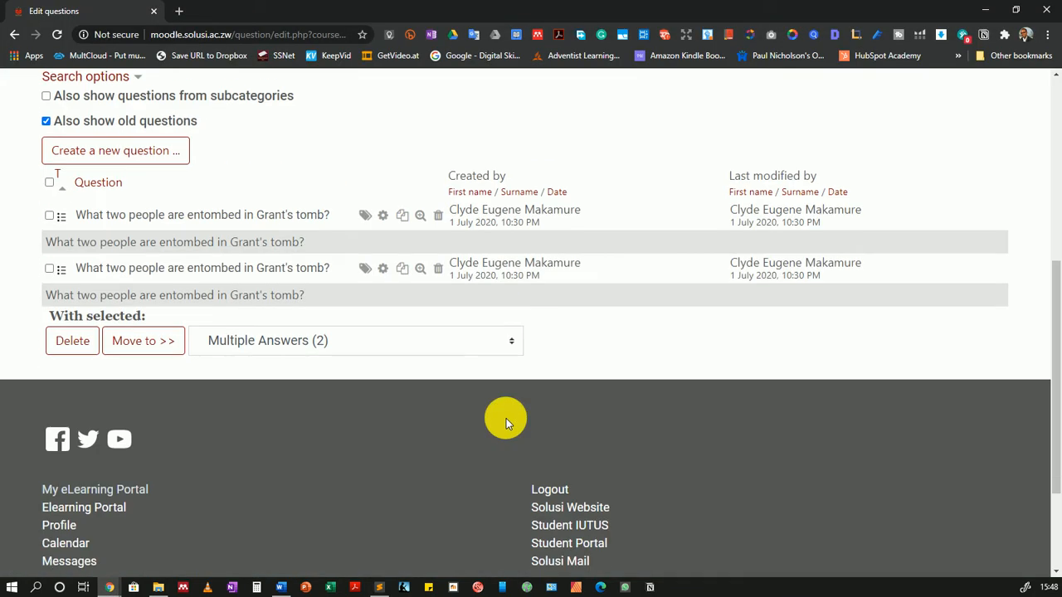
left_click(420, 217)
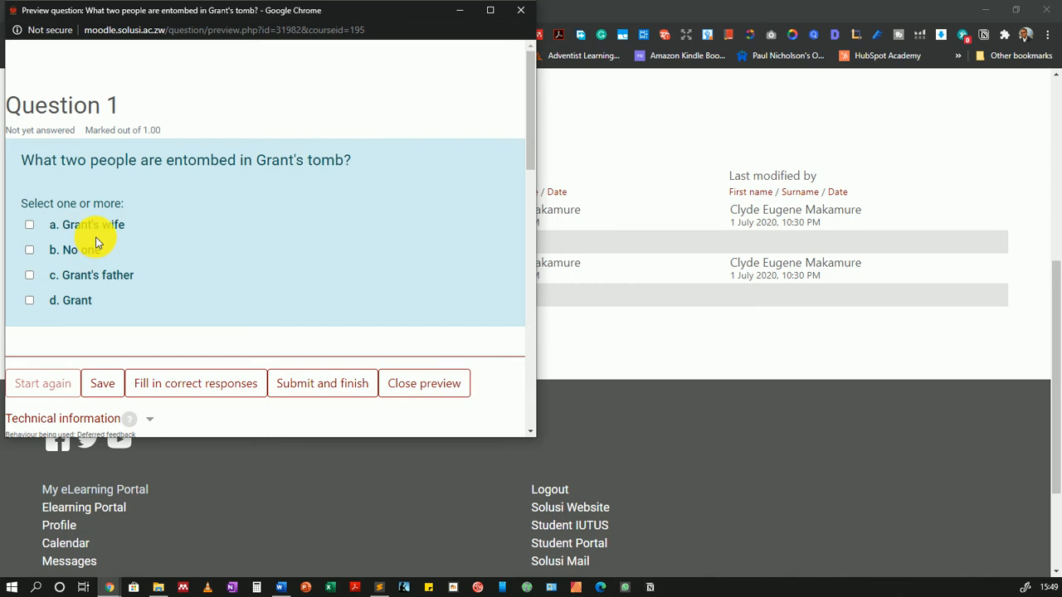
Try selecting all four answer options of the Grant's tomb preview together, and clear them all again
left_click(30, 227)
left_click(30, 277)
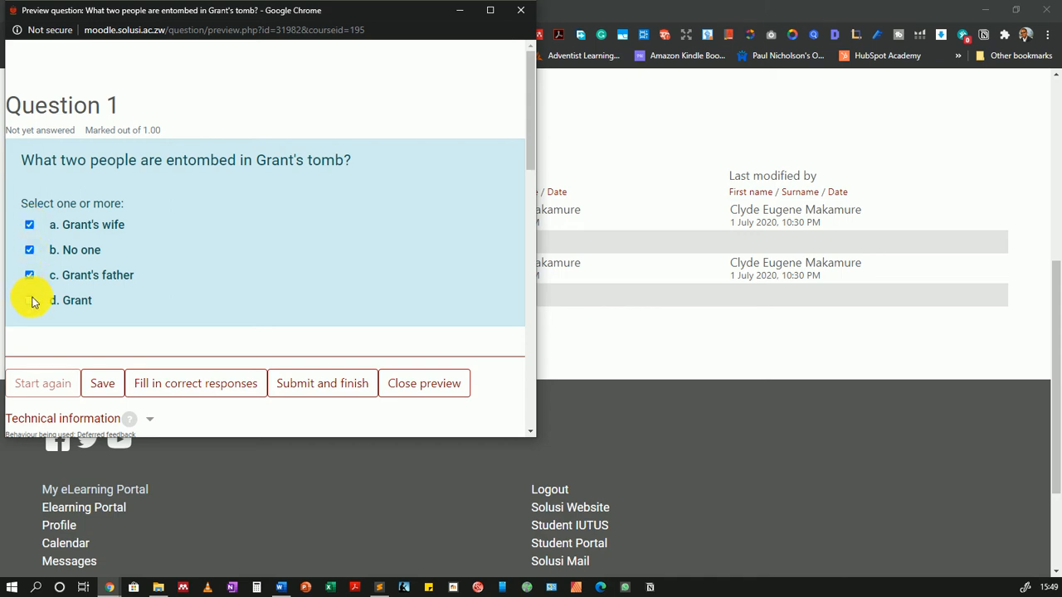
left_click(29, 302)
left_click(30, 250)
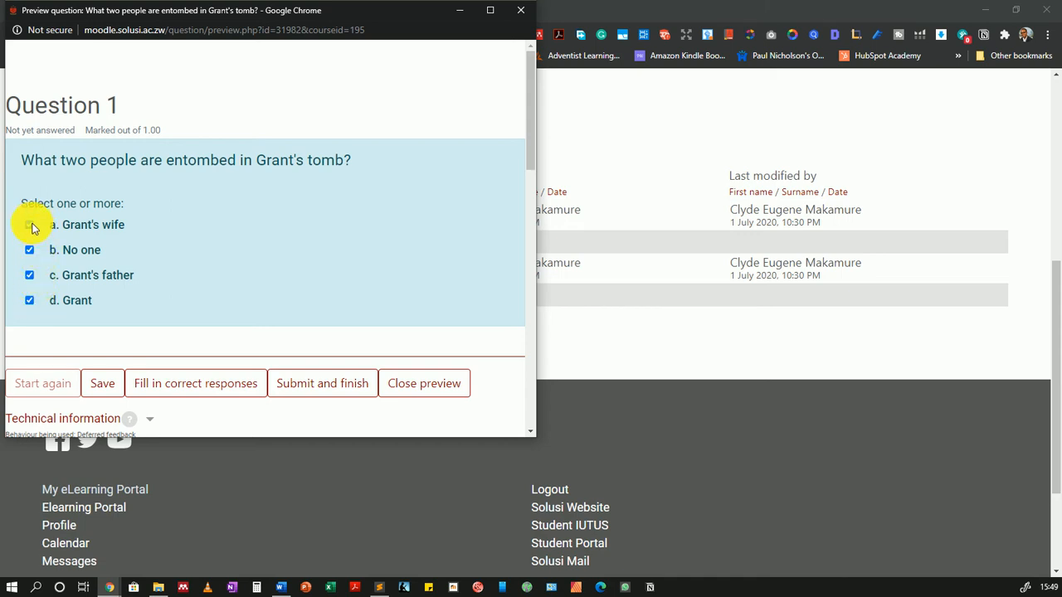
left_click(30, 226)
left_click(30, 277)
left_click(30, 301)
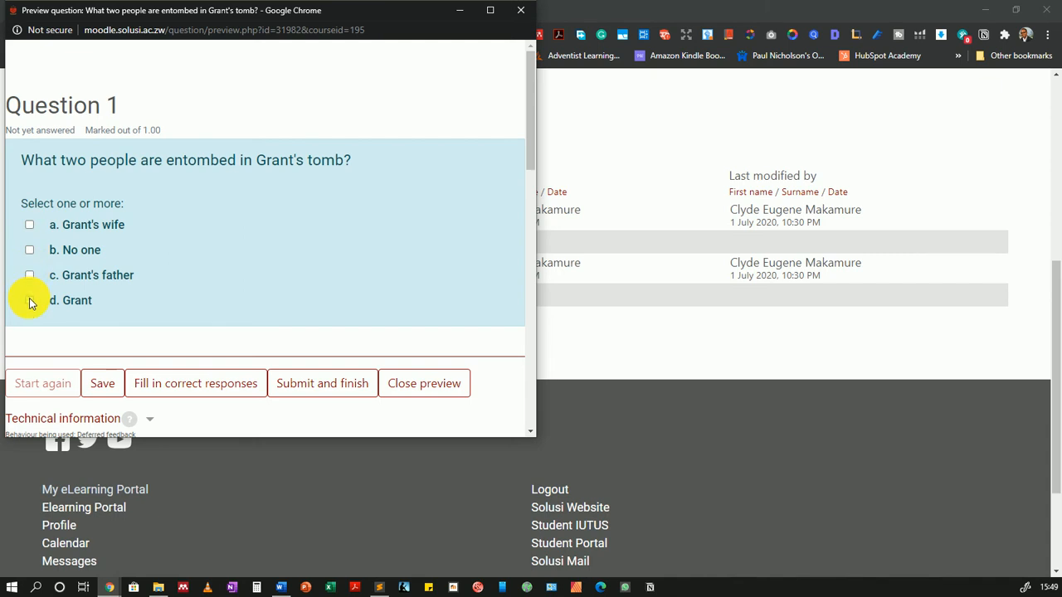
left_click(30, 250)
left_click(30, 226)
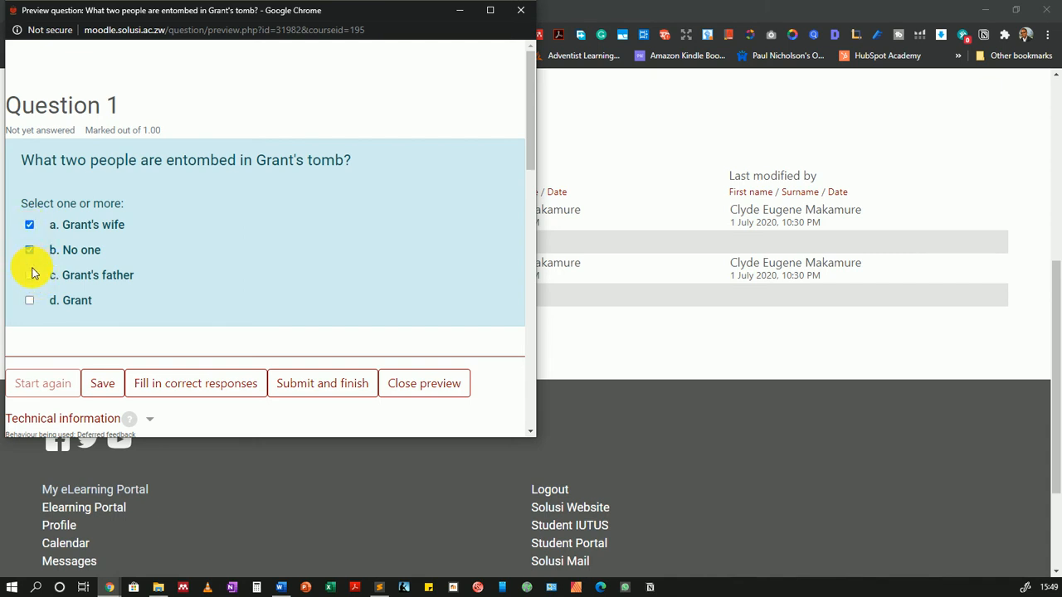
left_click(30, 275)
left_click(31, 302)
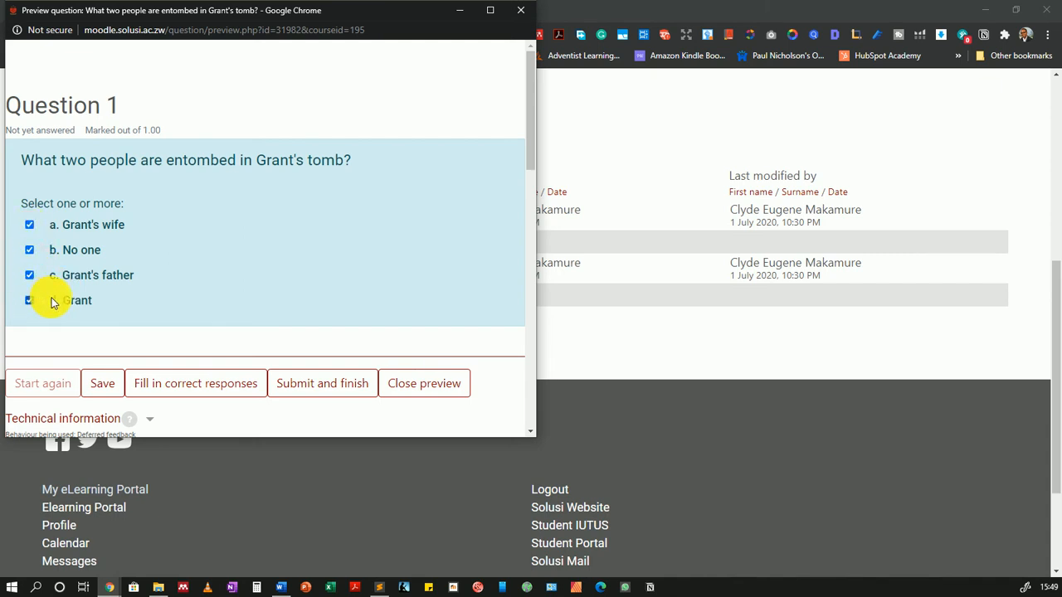
left_click(29, 301)
left_click(30, 251)
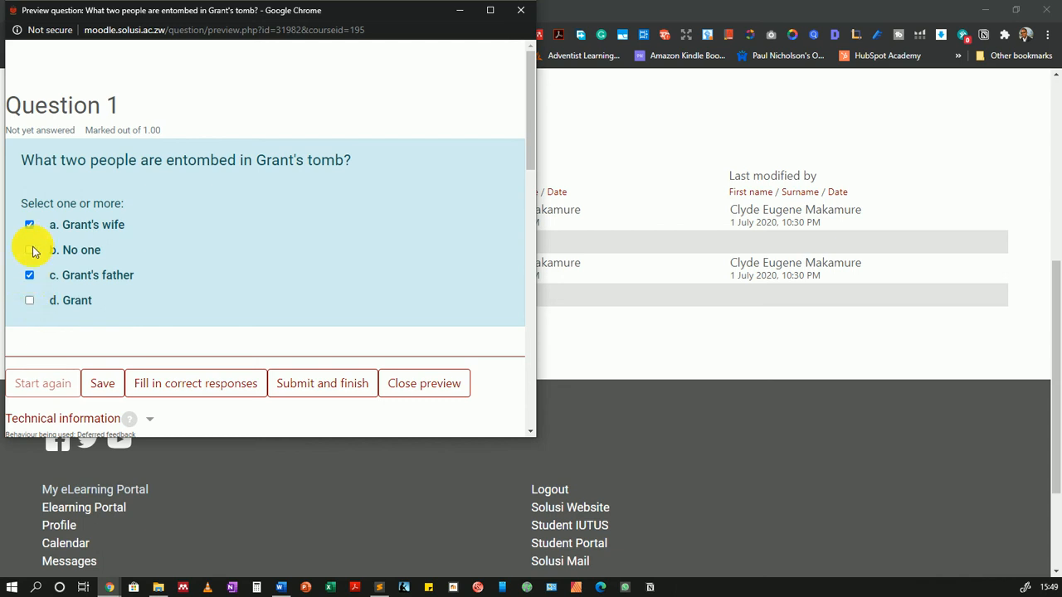
left_click(30, 226)
left_click(30, 276)
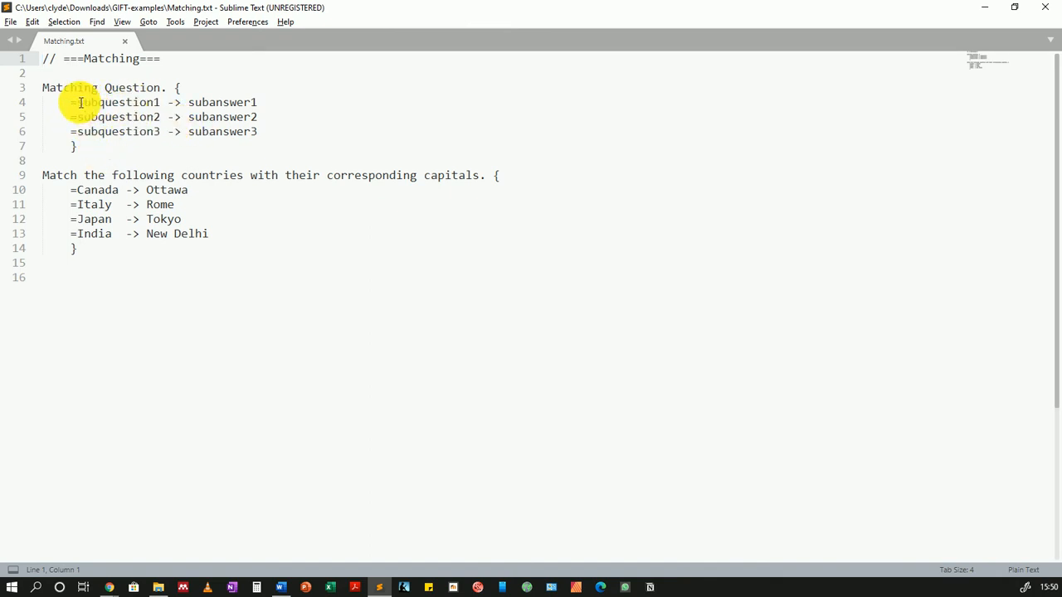
Examine the subquestion and subanswer pairs and the country and capital pairs in Matching.txt in Sublime Text
left_click_drag(78, 102, 158, 104)
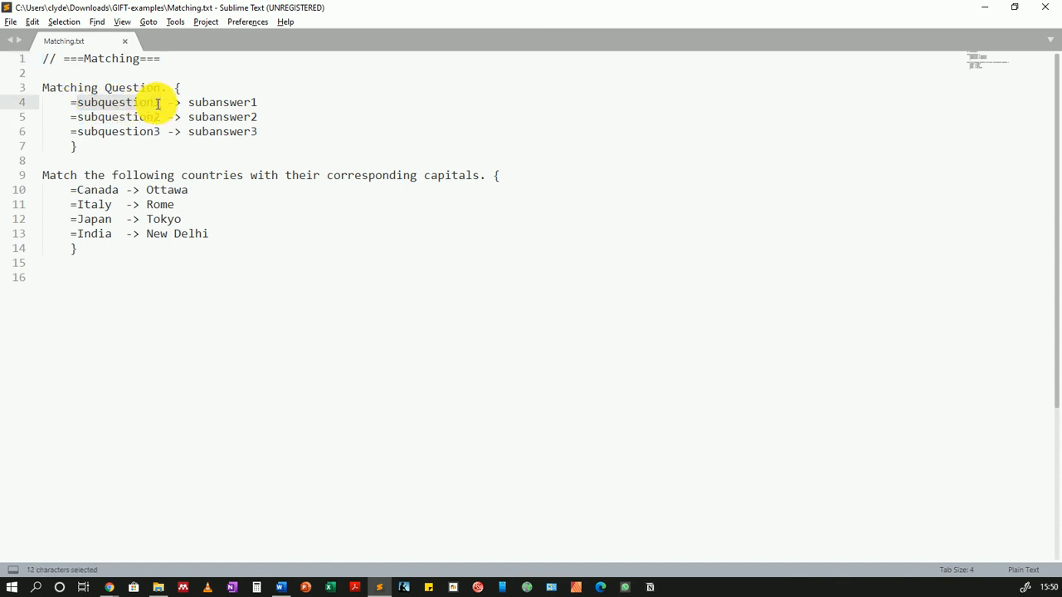
left_click(166, 103)
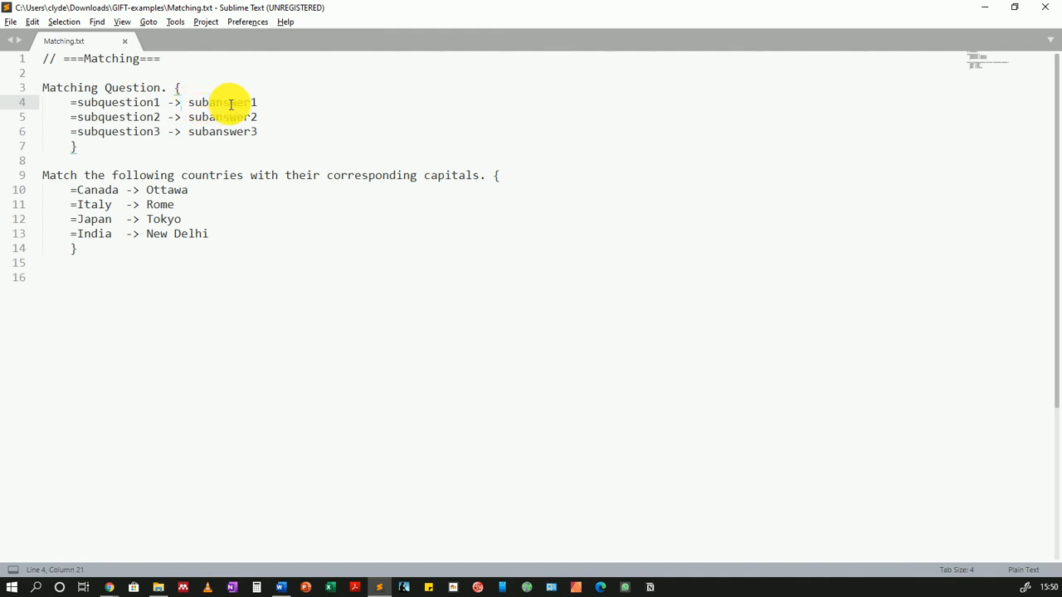
left_click_drag(257, 103, 191, 107)
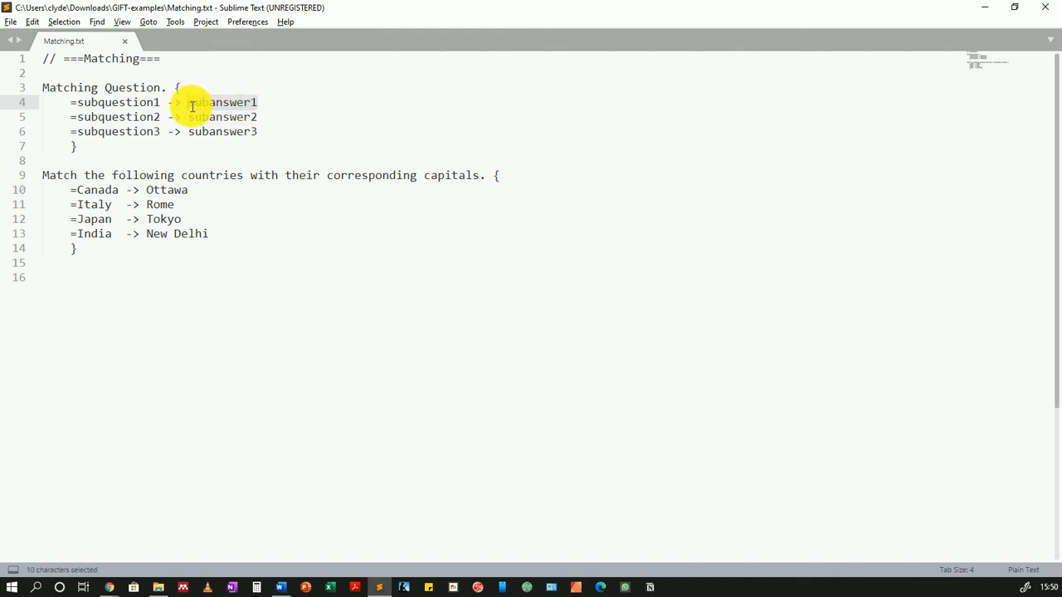
left_click(133, 106)
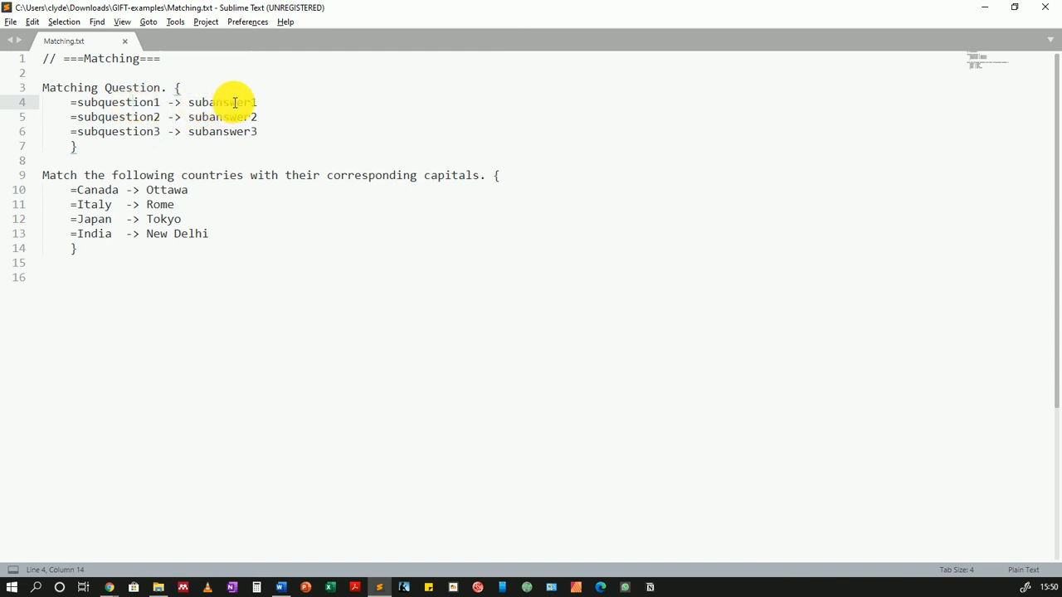
left_click(125, 117)
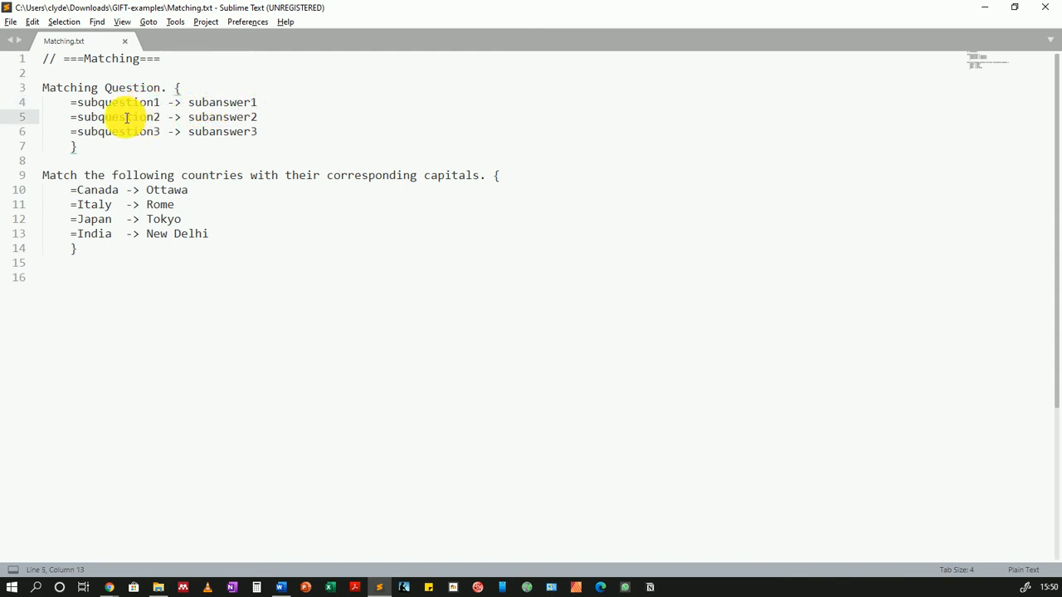
left_click(243, 118)
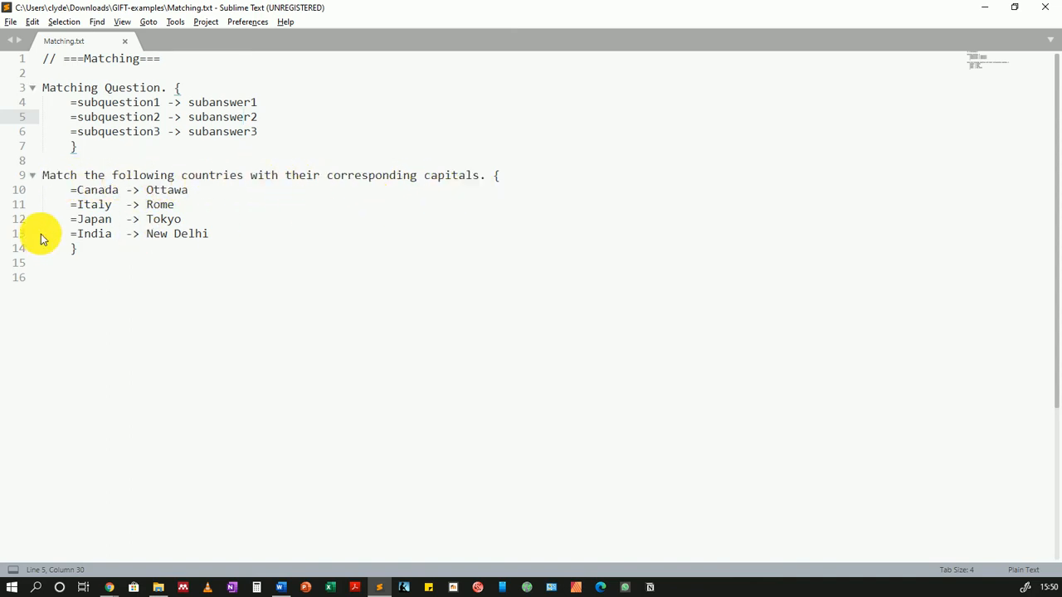
left_click(90, 191)
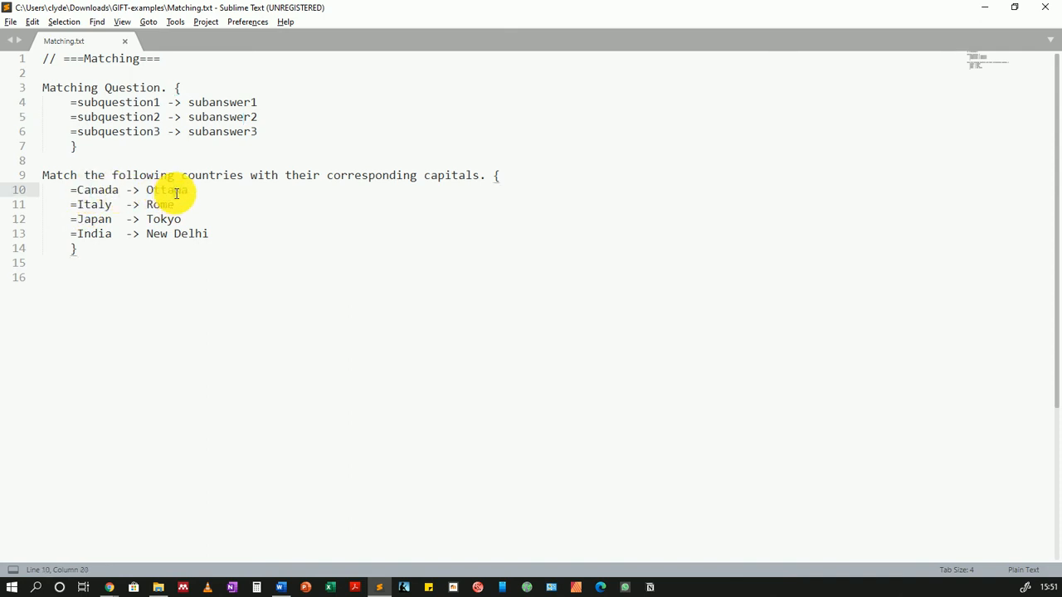
left_click(91, 204)
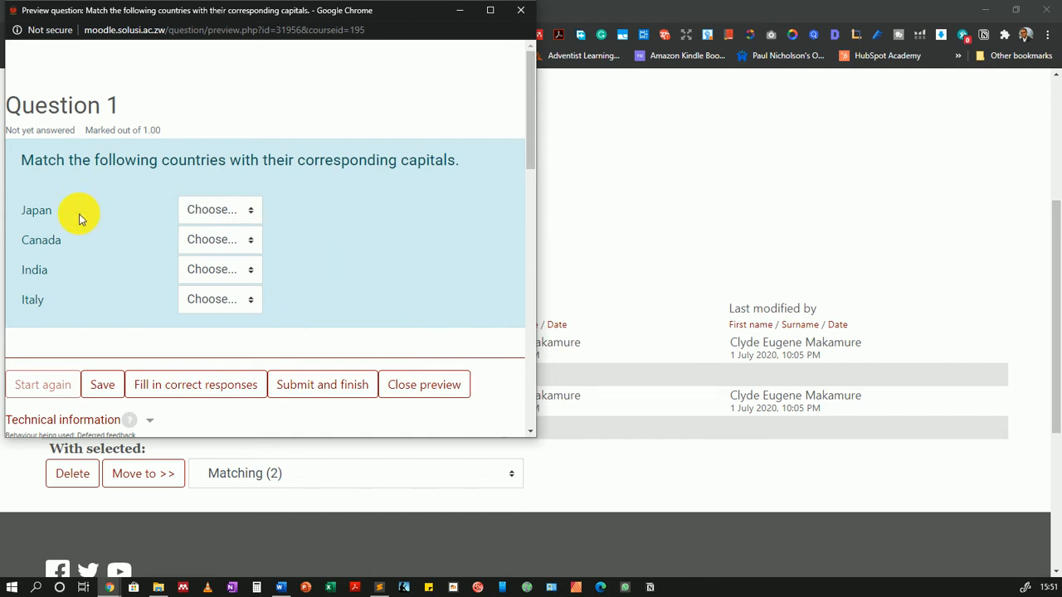
In the Moodle capitals preview, match Japan with Tokyo, Canada with Ottawa, India with New Delhi and Italy with Rome, and submit the answers
left_click(235, 214)
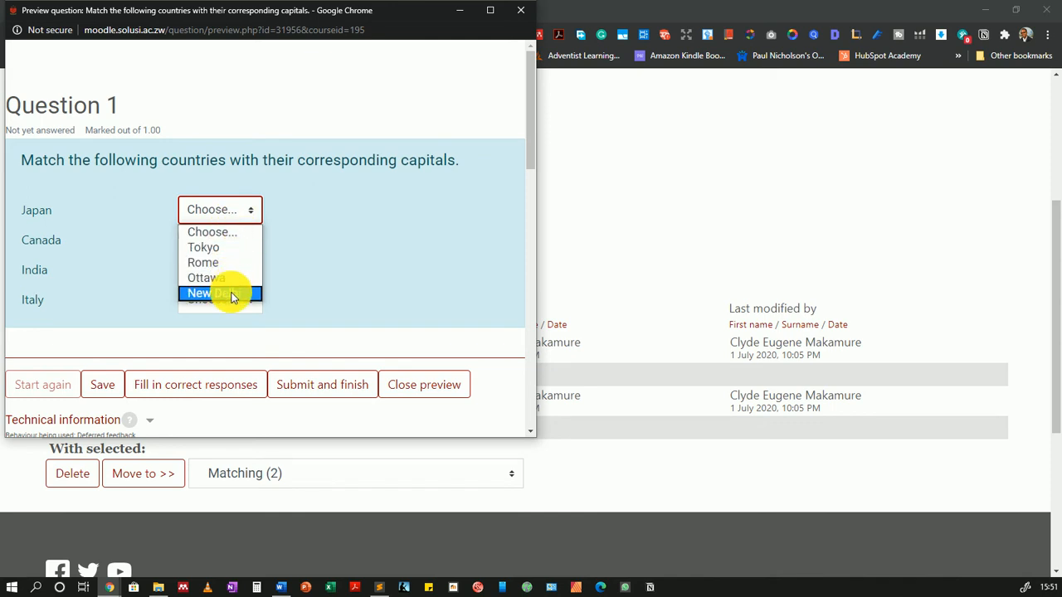
left_click(228, 249)
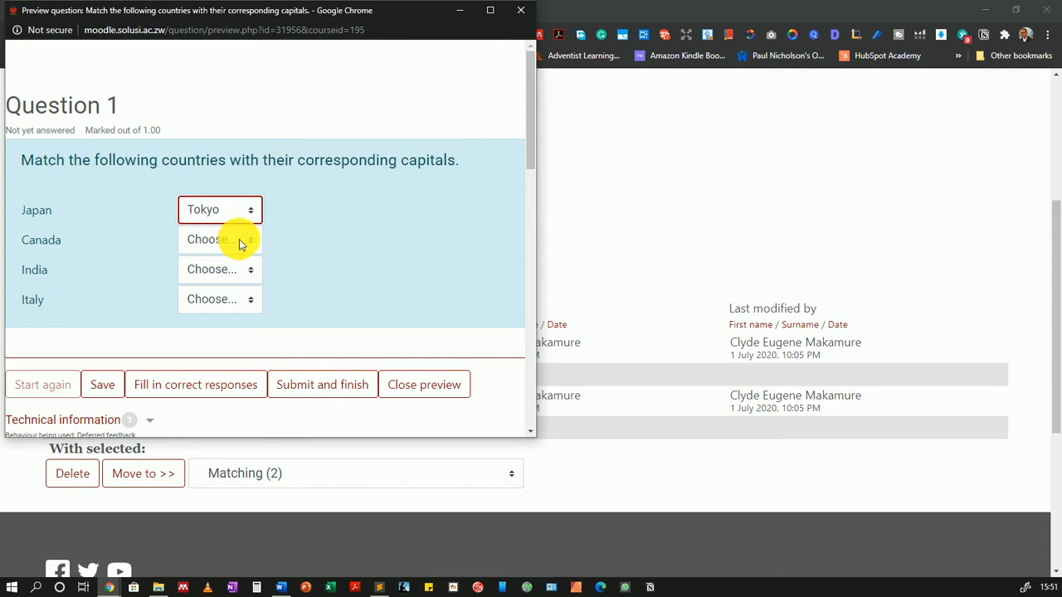
left_click(240, 239)
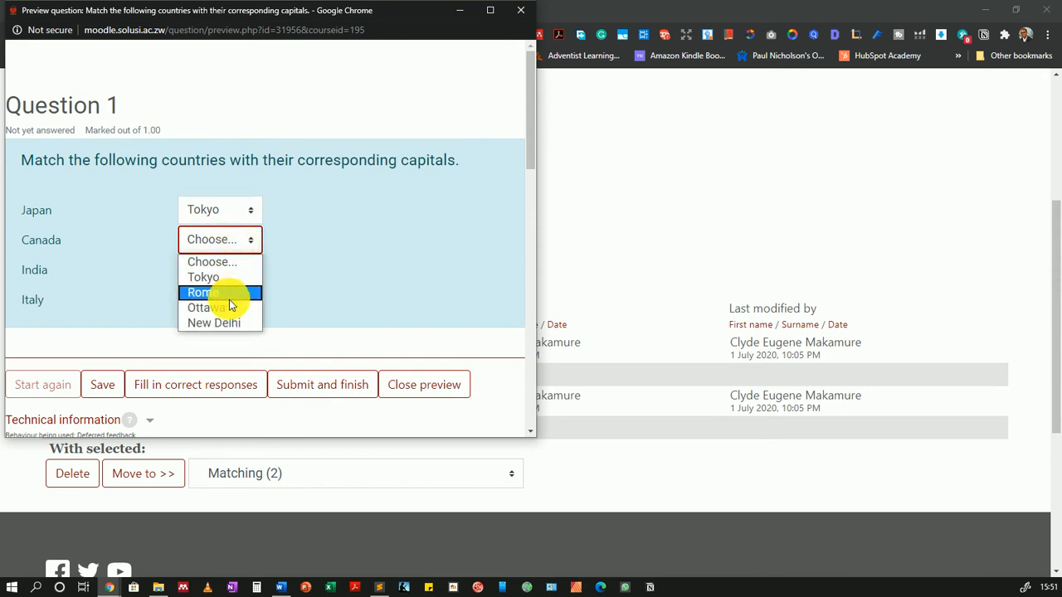
left_click(230, 299)
left_click(229, 300)
left_click(229, 248)
left_click(223, 307)
left_click(225, 269)
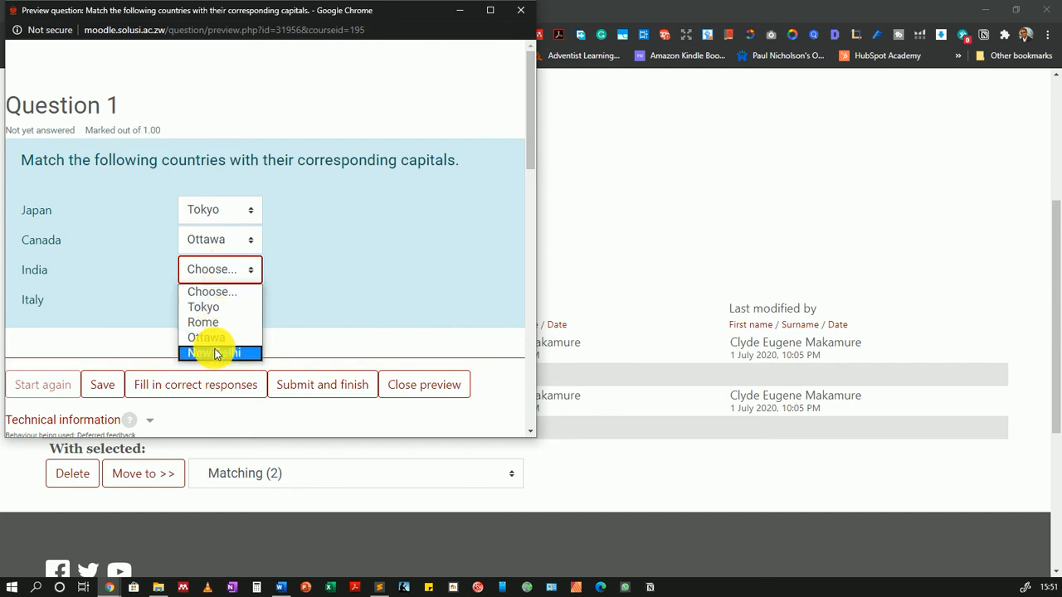
left_click(214, 353)
left_click(221, 300)
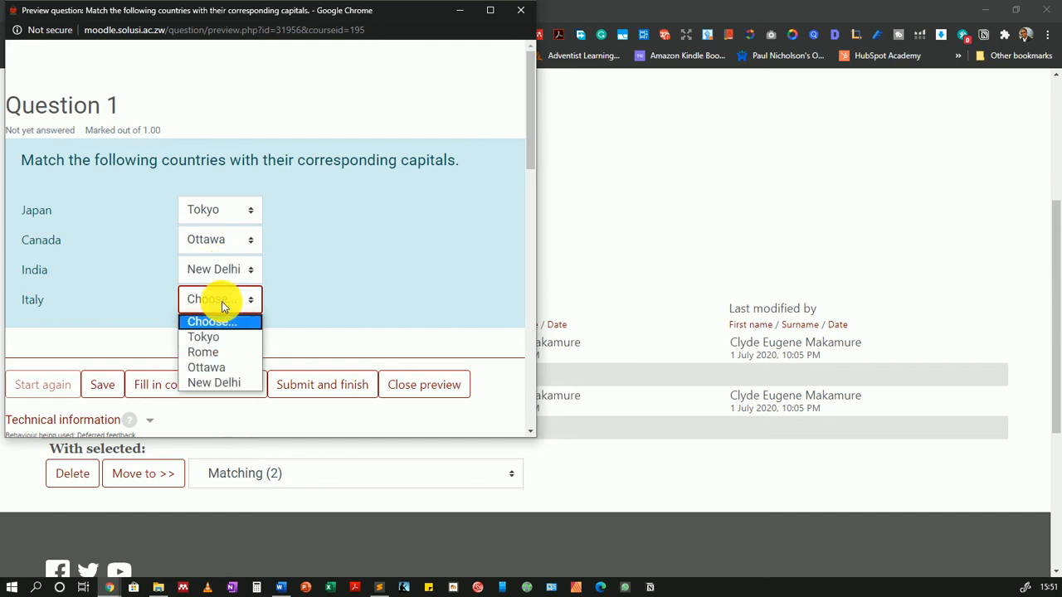
left_click(220, 355)
left_click(308, 375)
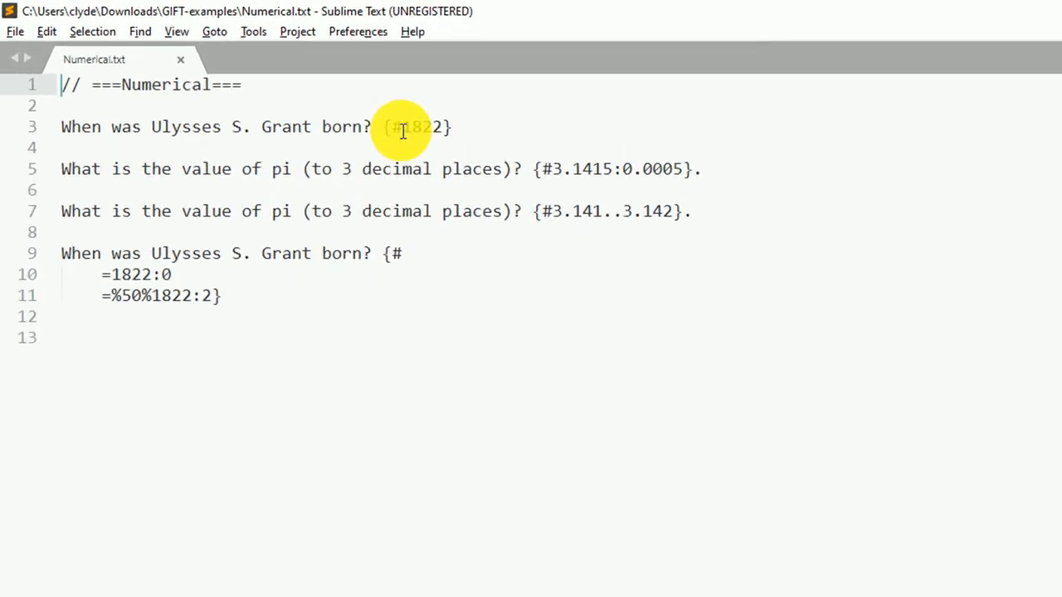
Examine the exact, tolerance, range and partial-credit answers of the four questions in Numerical.txt in Sublime Text
left_click(546, 177)
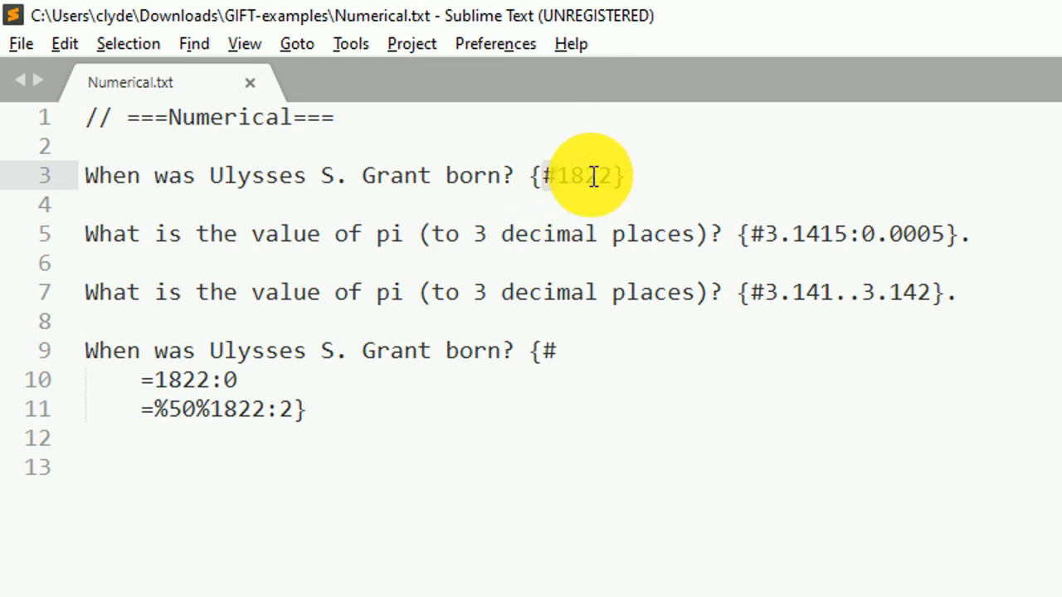
left_click(589, 177)
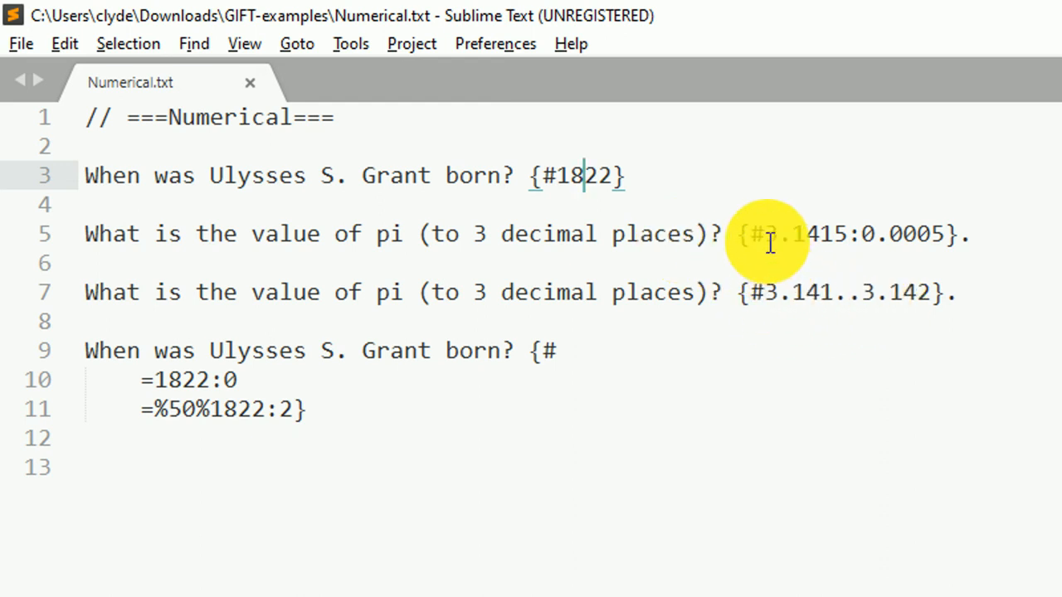
left_click(849, 235)
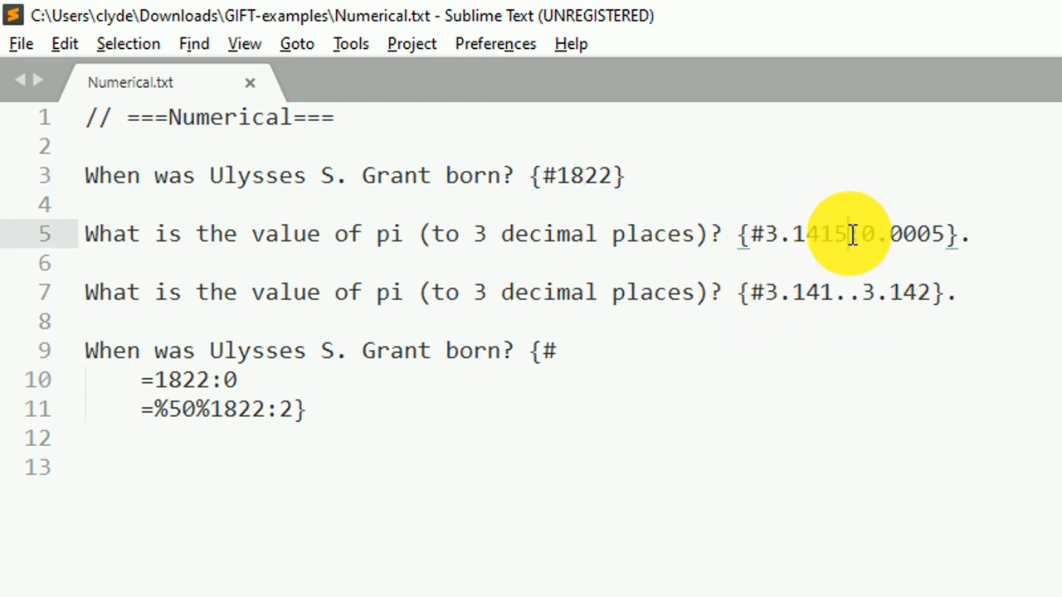
left_click(969, 295)
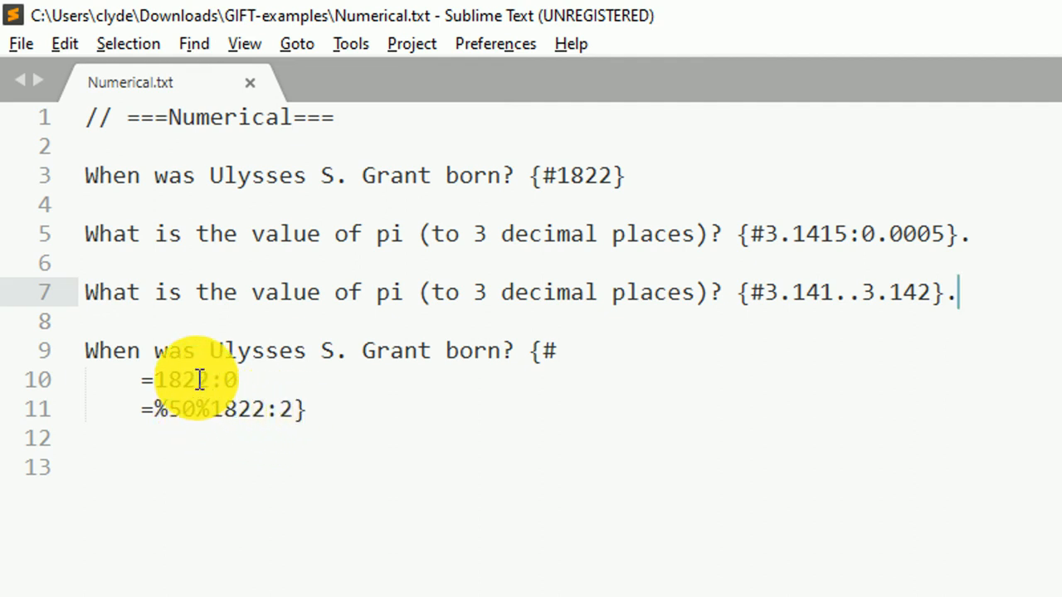
left_click(274, 413)
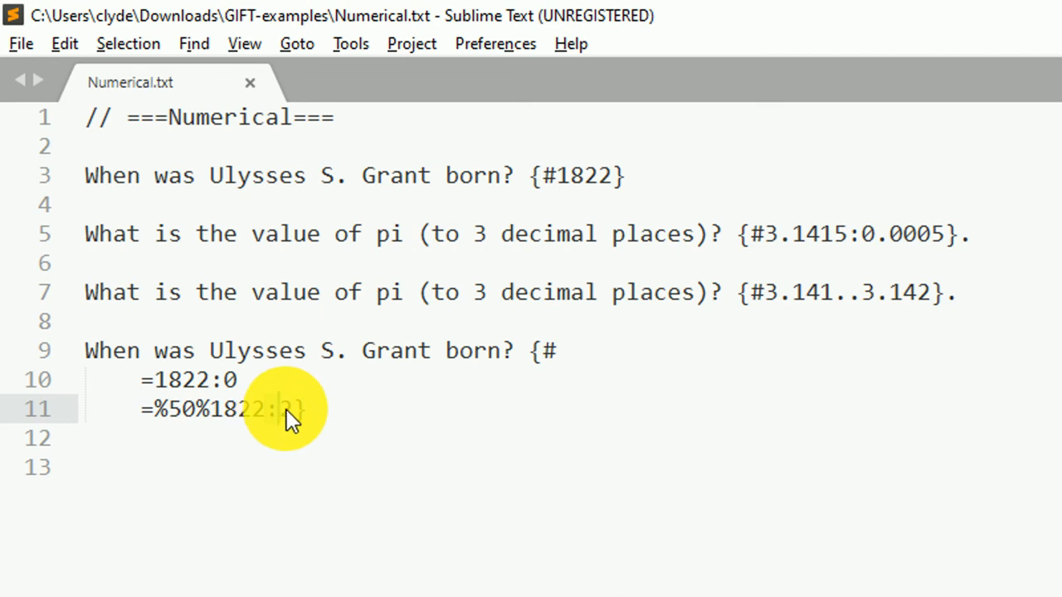
left_click(290, 407)
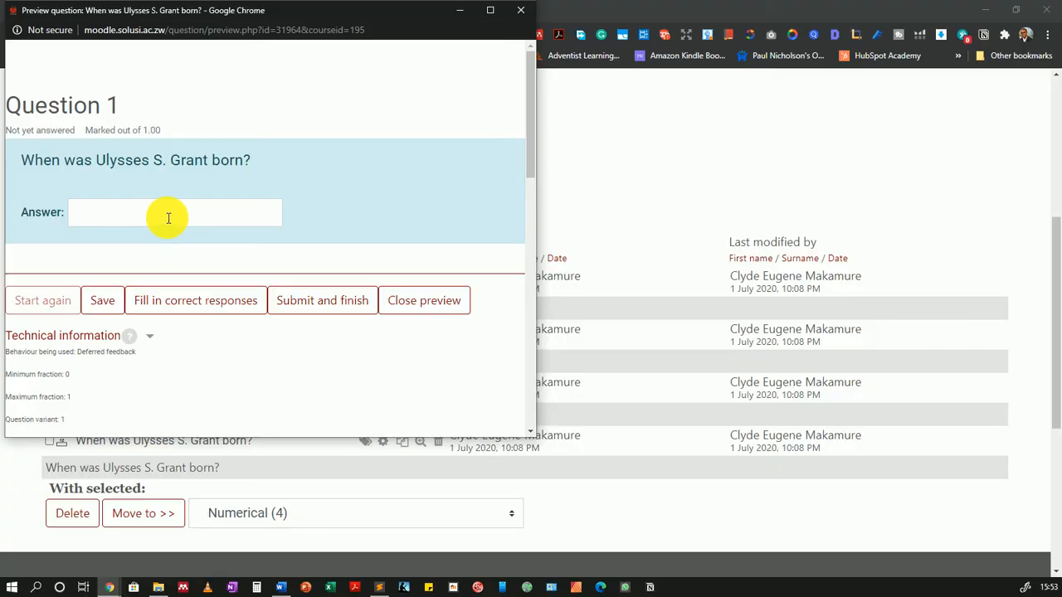
In the Moodle preview of "When was Ulysses S. Grant born?", submit 1820 as the answer and examine the feedback and technical information
left_click(168, 218)
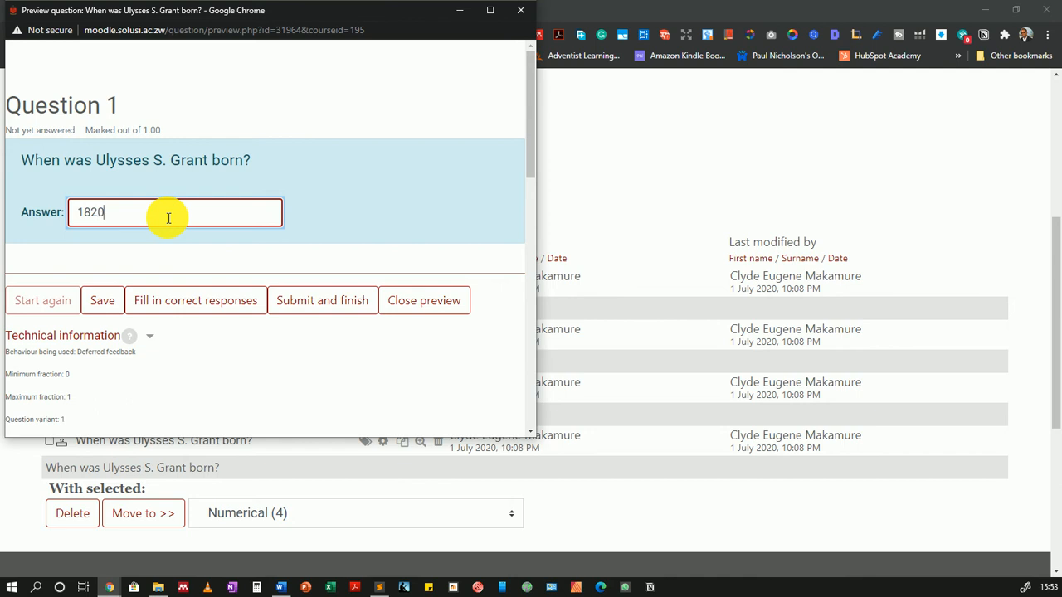
left_click(316, 300)
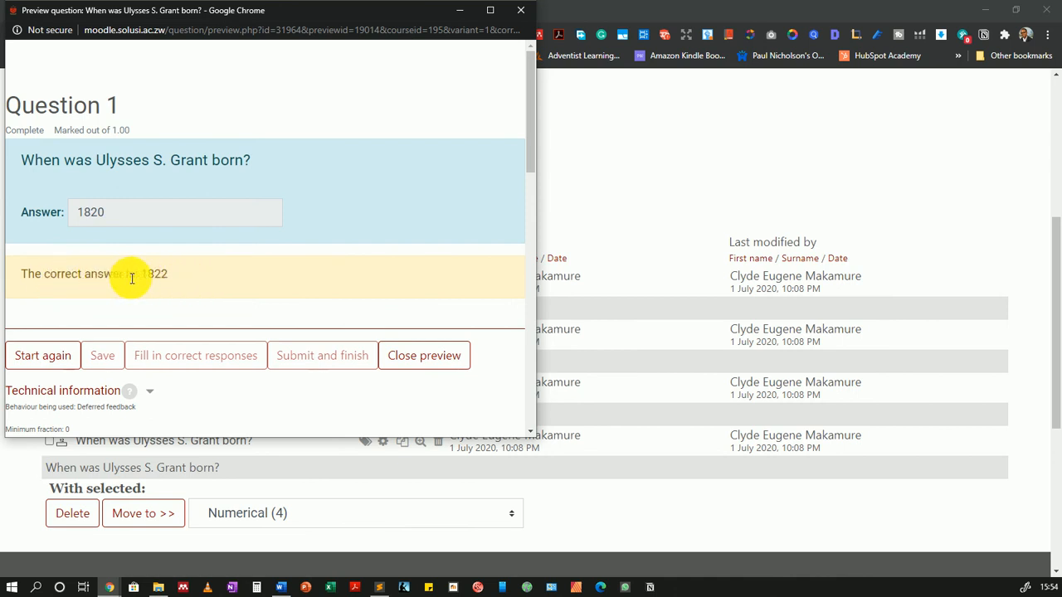
scroll(315, 284, "down", 2)
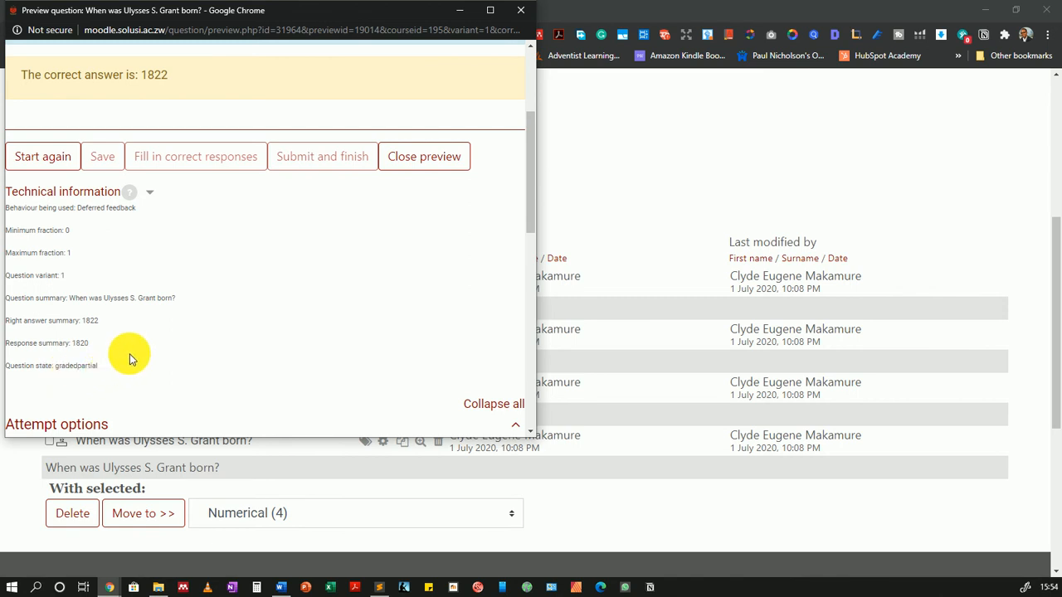
scroll(129, 358, "up", 3)
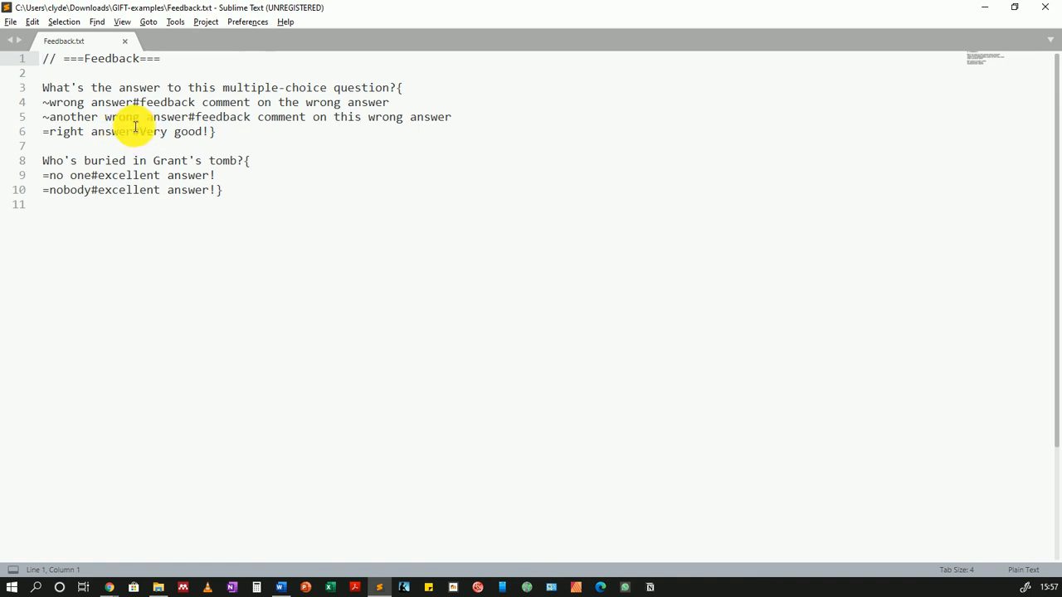
Examine the # feedback comments after each answer in the multiple-choice and Grant's tomb questions of Feedback.txt
left_click_drag(133, 128, 140, 129)
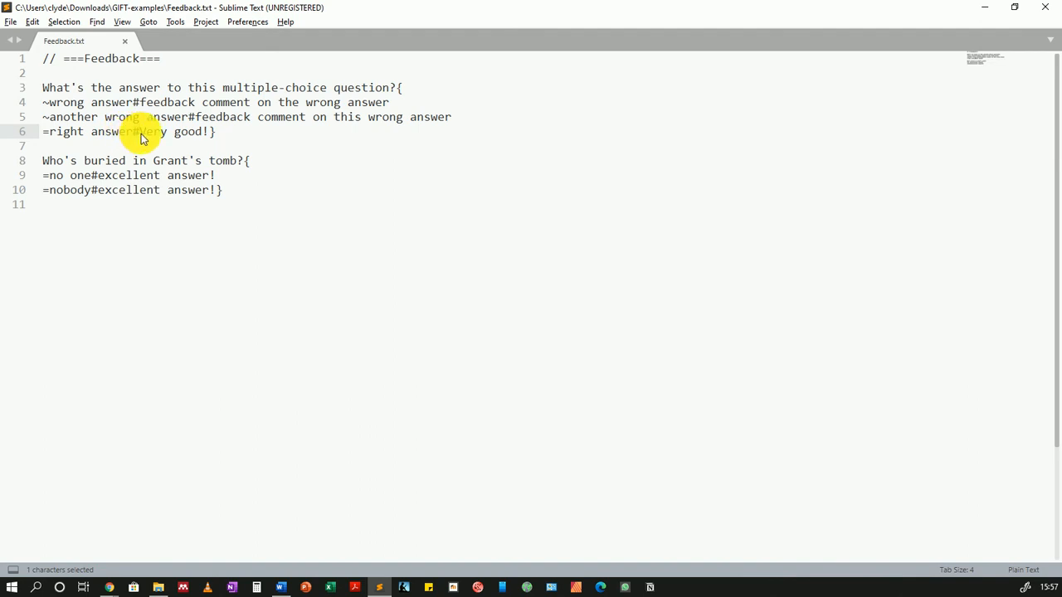
left_click_drag(142, 130, 208, 134)
triple_click(43, 119)
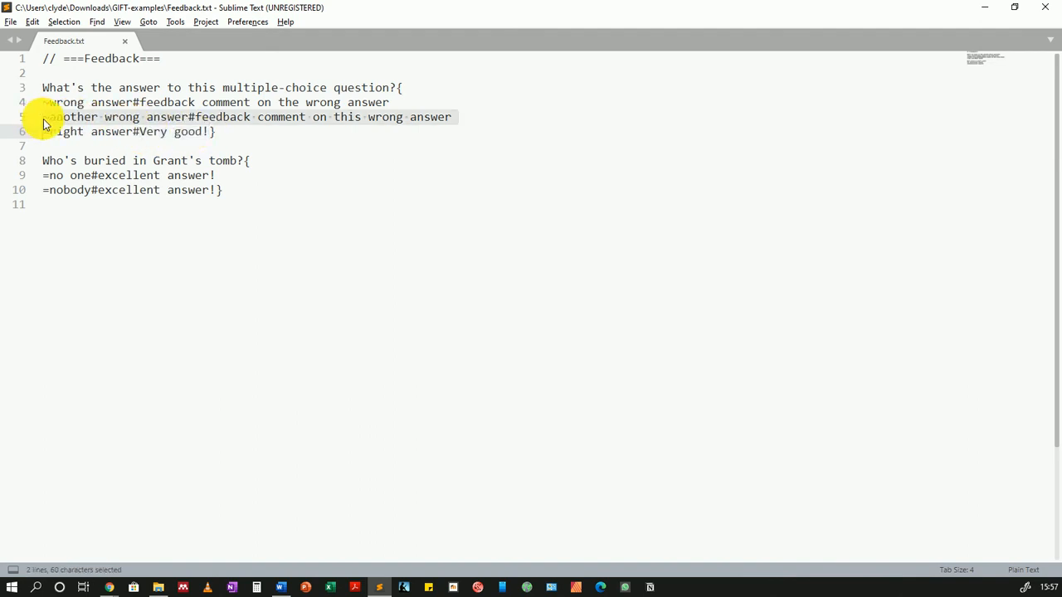
left_click(200, 117)
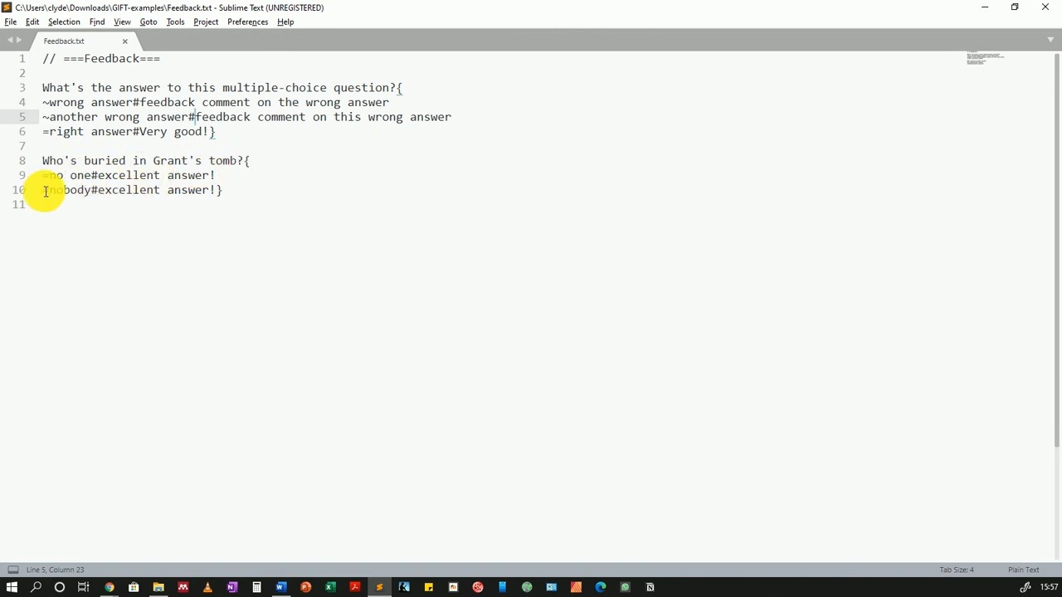
left_click_drag(44, 175, 47, 175)
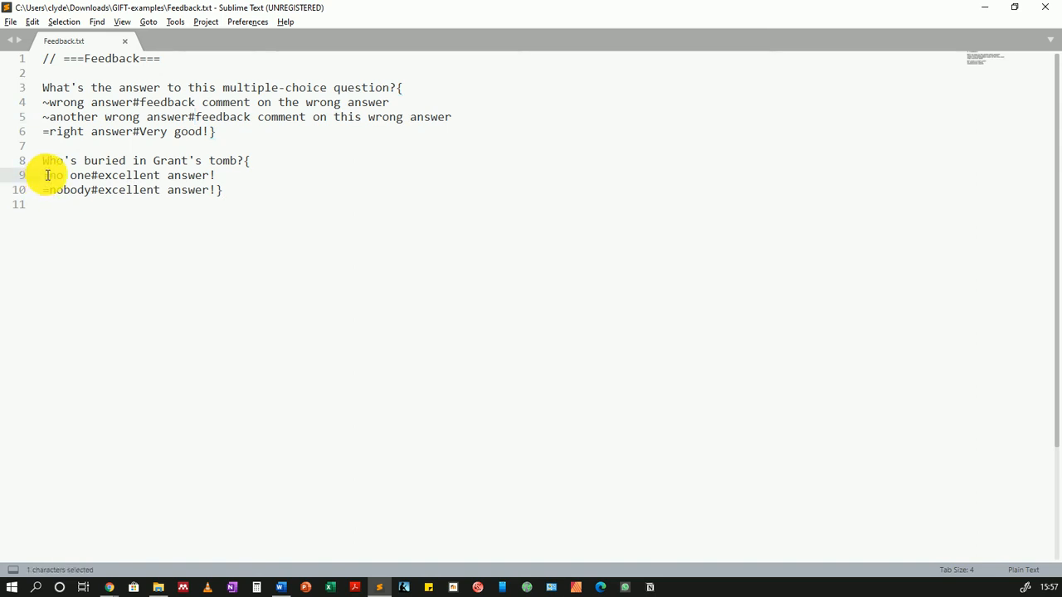
left_click(44, 190)
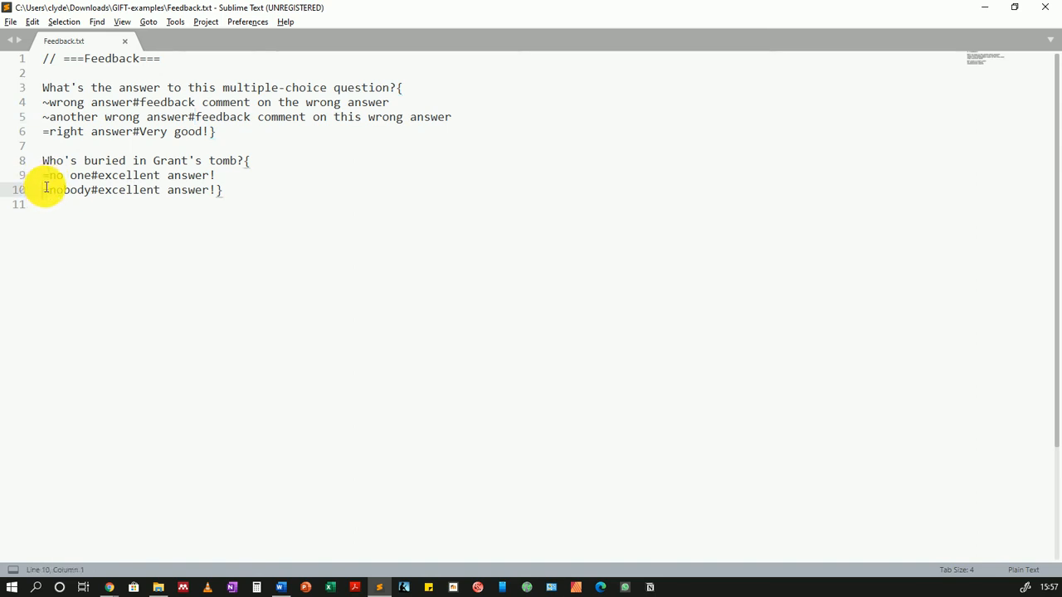
left_click(73, 113)
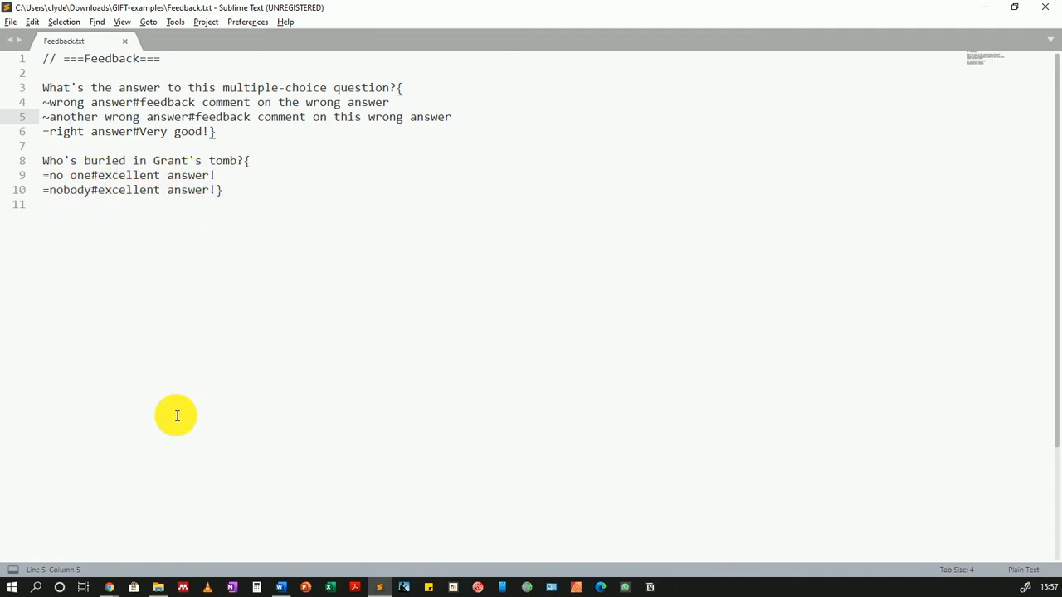
Switch to the Moodle preview of the multiple-choice feedback question in Chrome and submit "right answer"
left_click(109, 587)
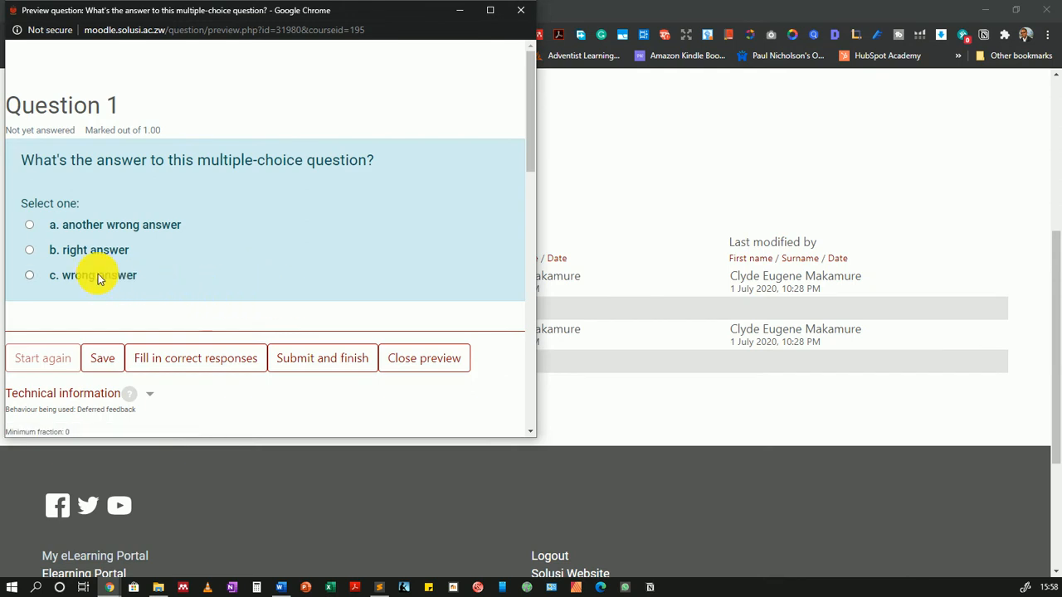
left_click(29, 251)
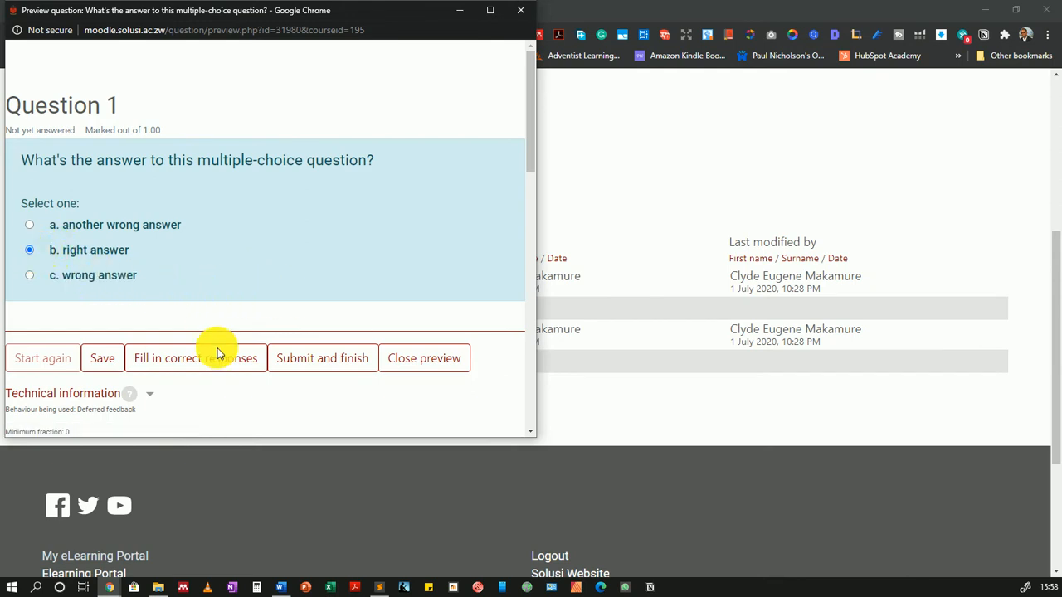
left_click(323, 370)
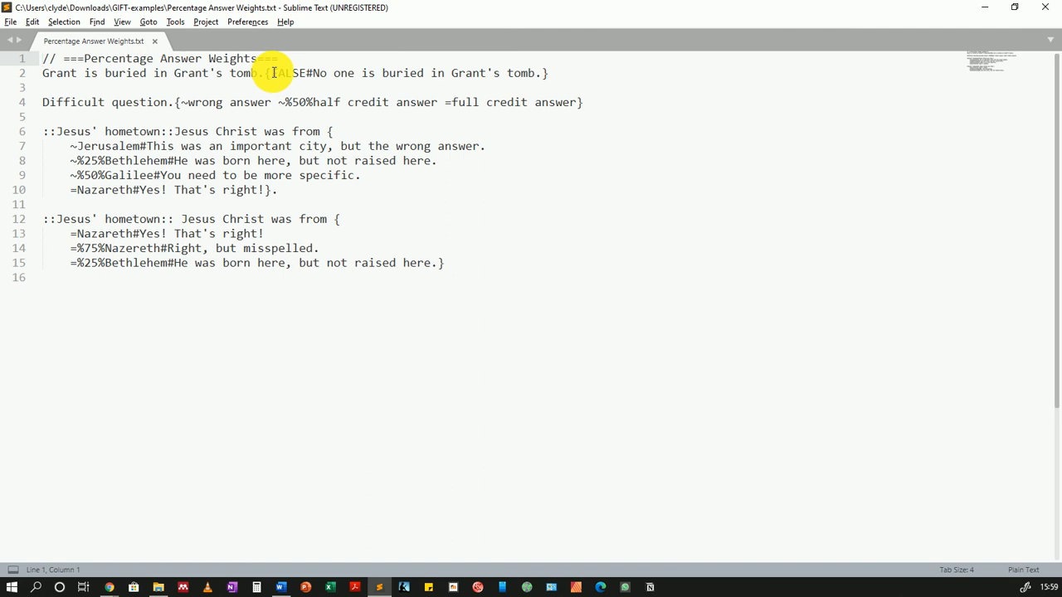
In Percentage Answer Weights.txt in Sublime Text, examine the FALSE answer with feedback and the %50% half credit weight of the difficult question
left_click_drag(272, 73, 303, 73)
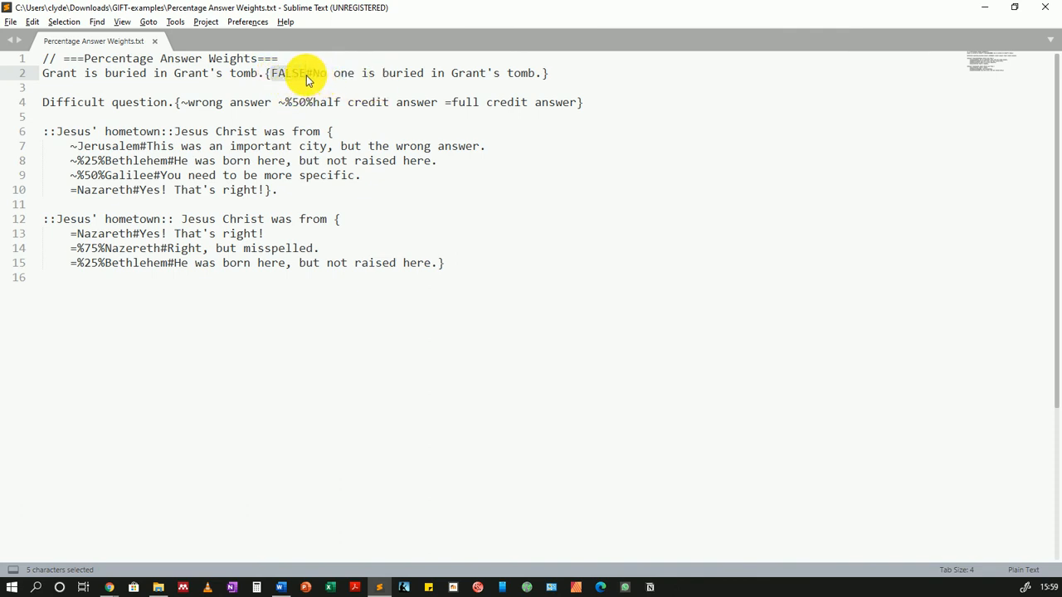
left_click(112, 103)
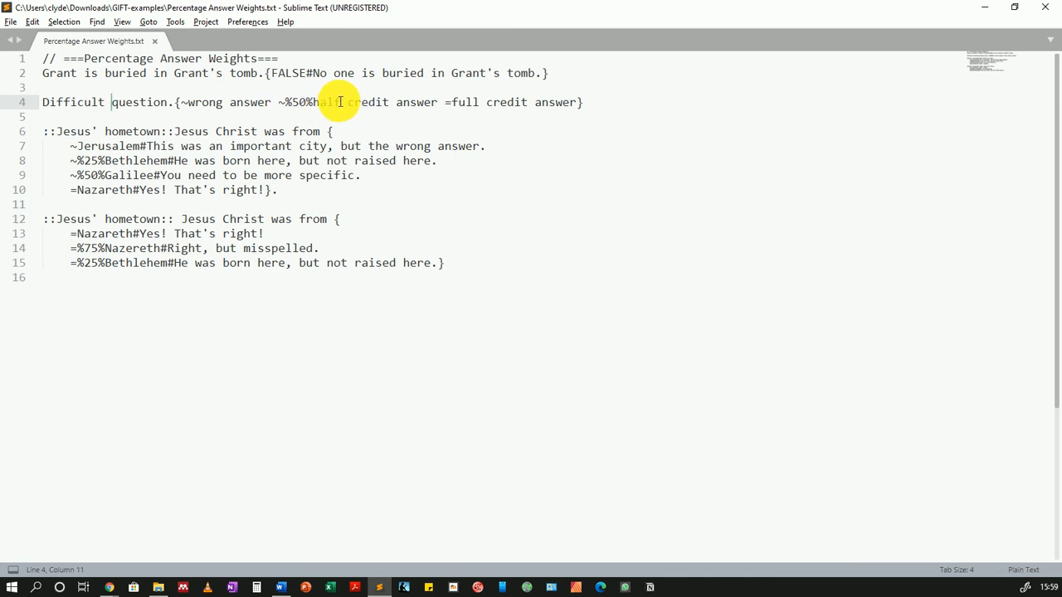
double_click(449, 102)
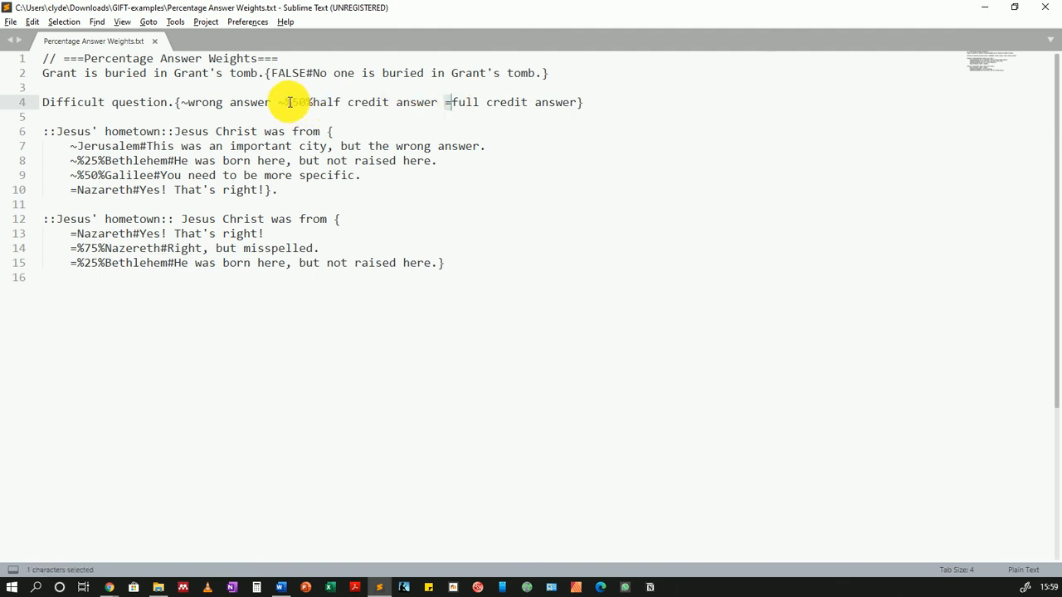
left_click_drag(286, 102, 308, 102)
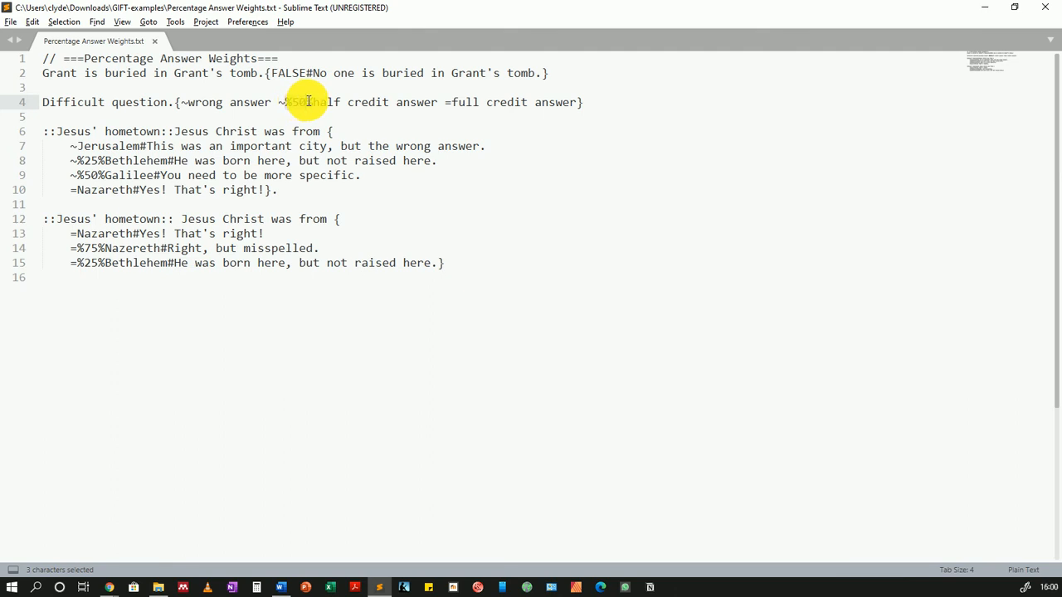
left_click_drag(307, 102, 314, 101)
left_click(340, 102)
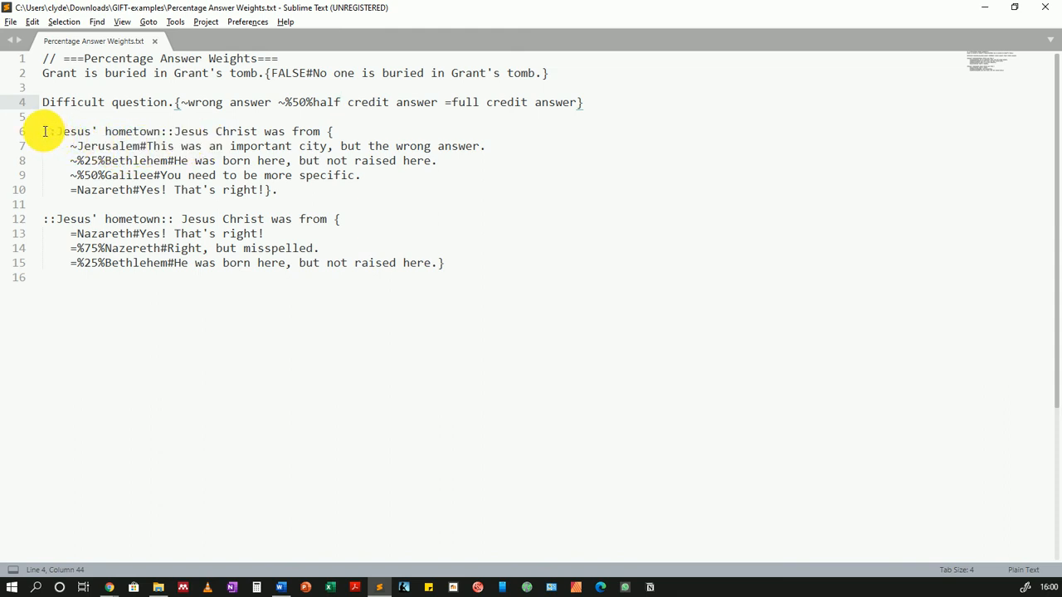
Examine how double colons separate the name "Jesus' hometown" from the question text "Jesus Christ was from" in the first hometown question
left_click_drag(45, 131, 54, 131)
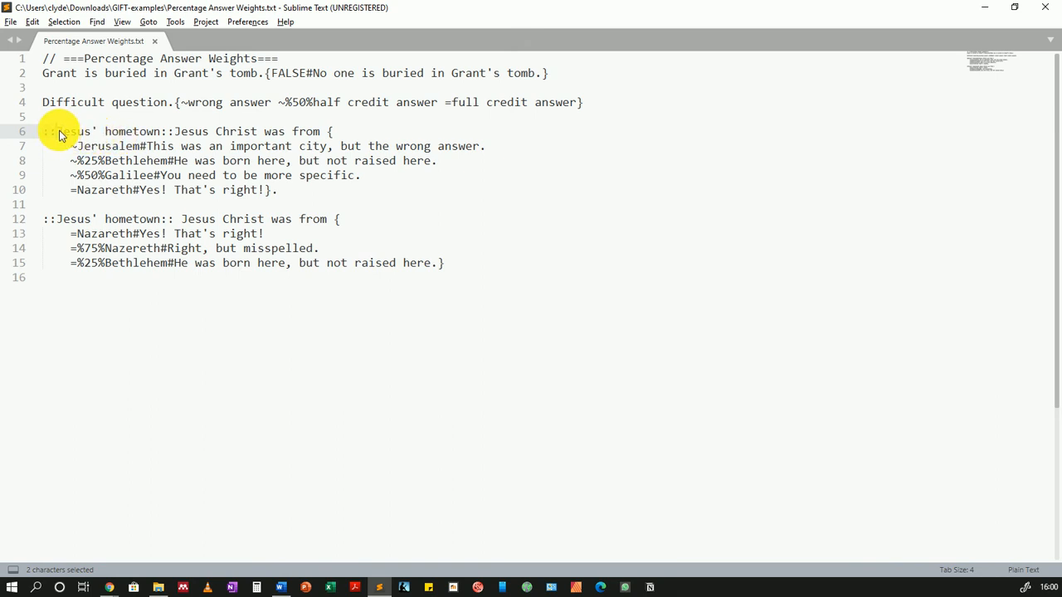
left_click_drag(60, 135, 158, 136)
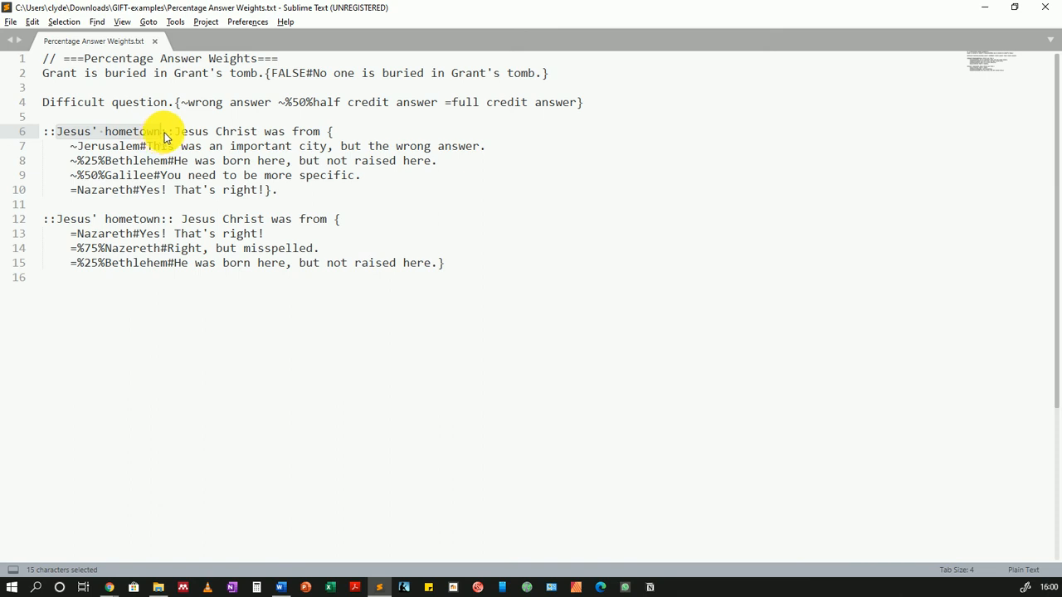
left_click(170, 131)
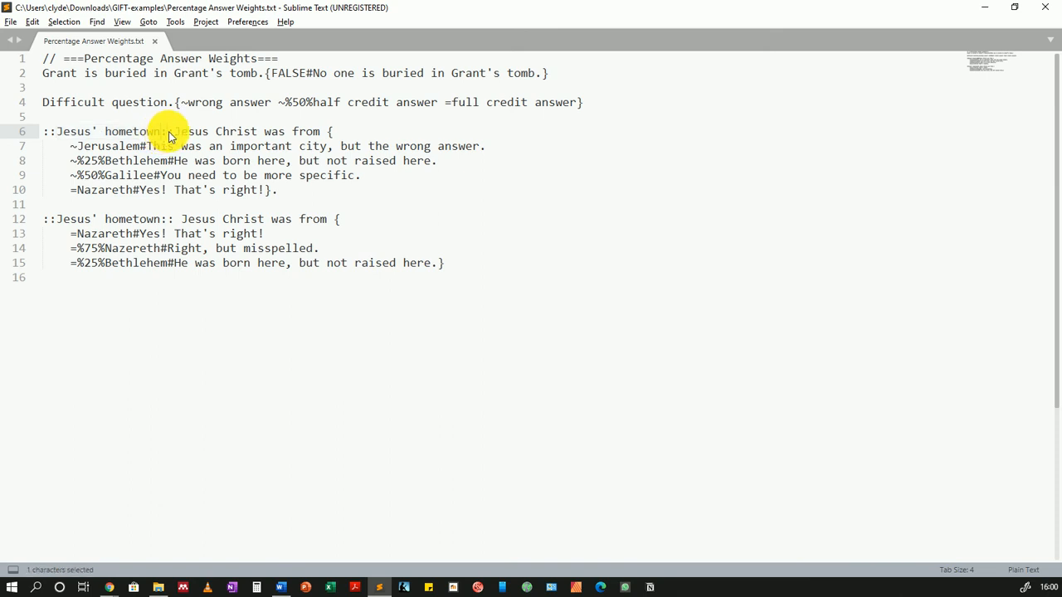
left_click_drag(174, 131, 166, 131)
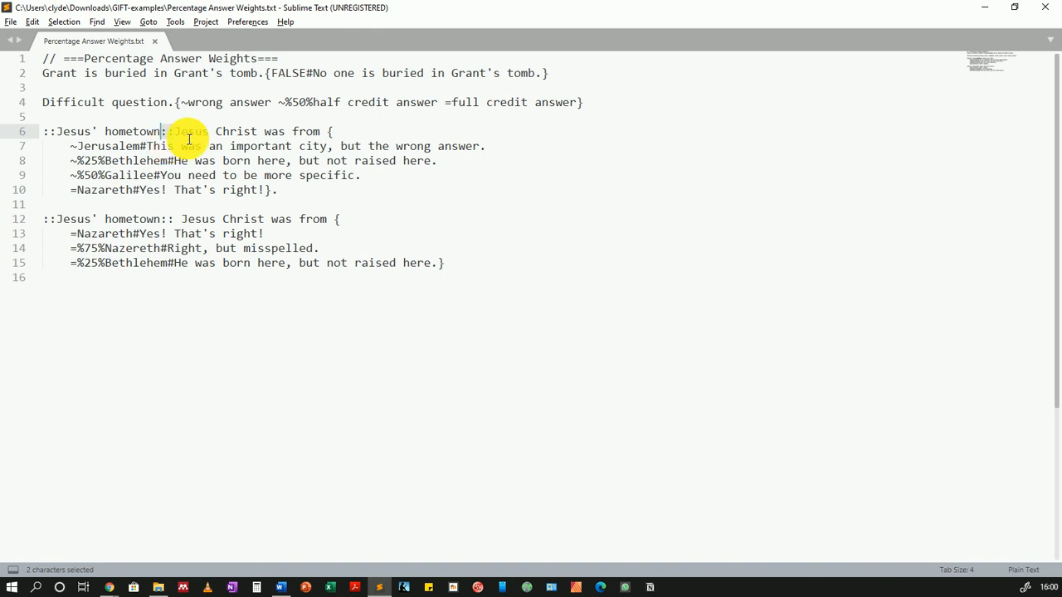
left_click(191, 134)
left_click_drag(174, 131, 319, 134)
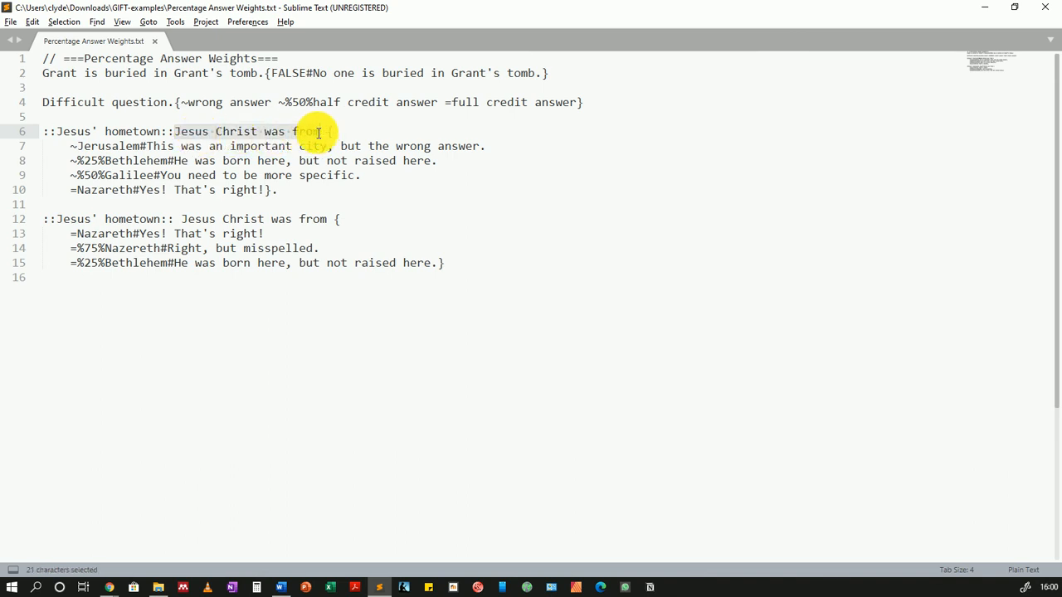
left_click(125, 133)
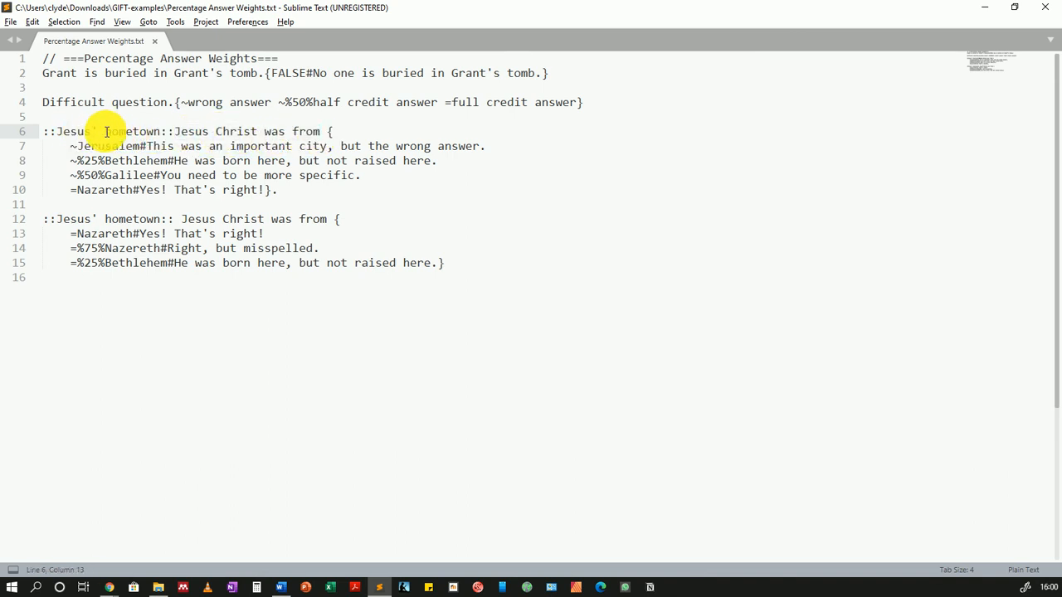
left_click_drag(174, 131, 322, 131)
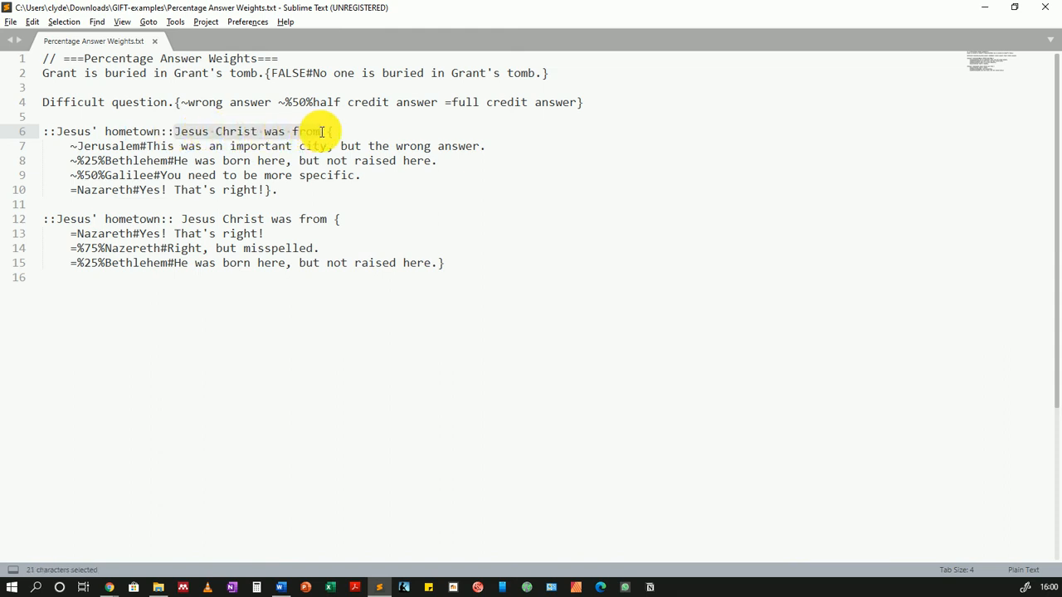
Examine the Jerusalem, Bethlehem, Galilee and Nazareth answers with their weights and feedback in the first Jesus' hometown question
left_click(90, 147)
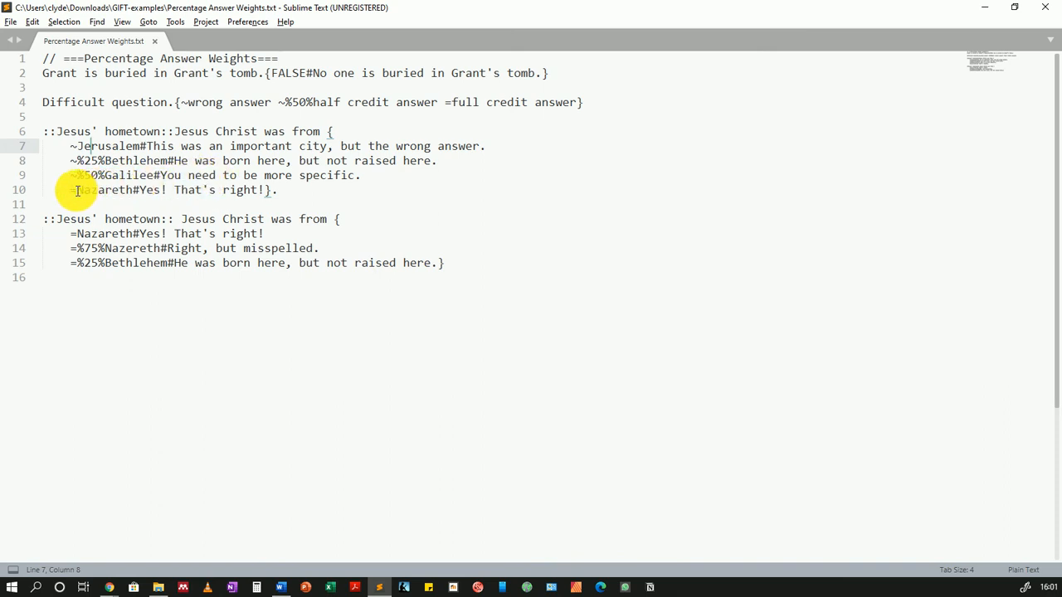
left_click(80, 148)
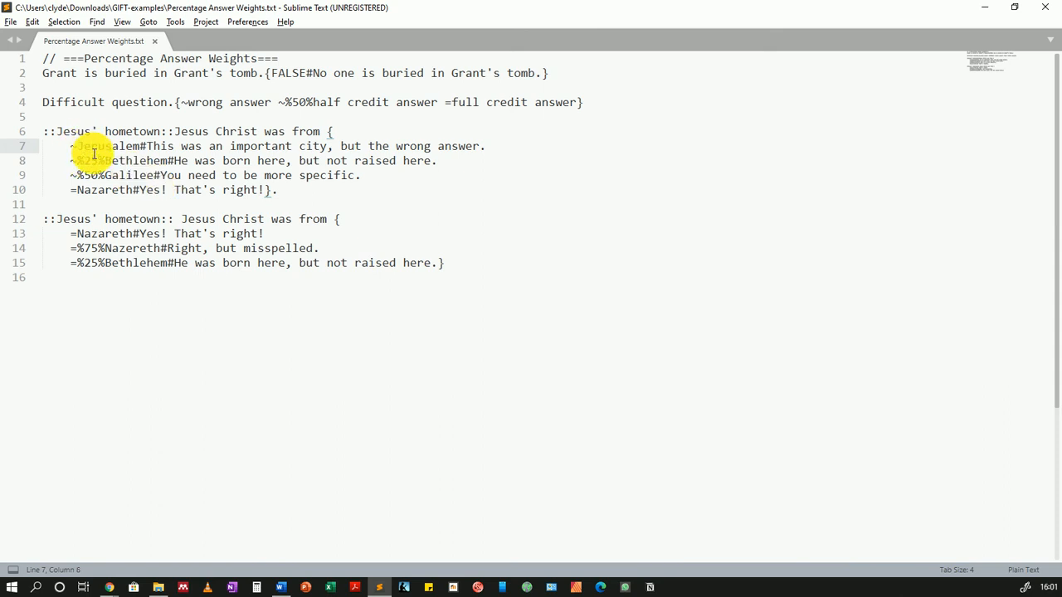
left_click(78, 163)
left_click(78, 174)
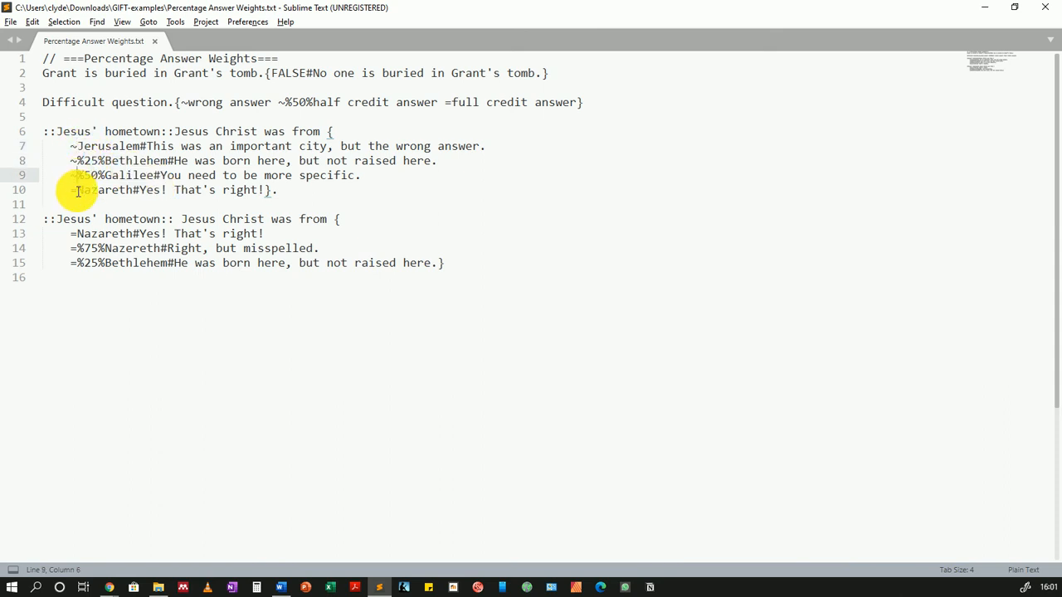
left_click(83, 192)
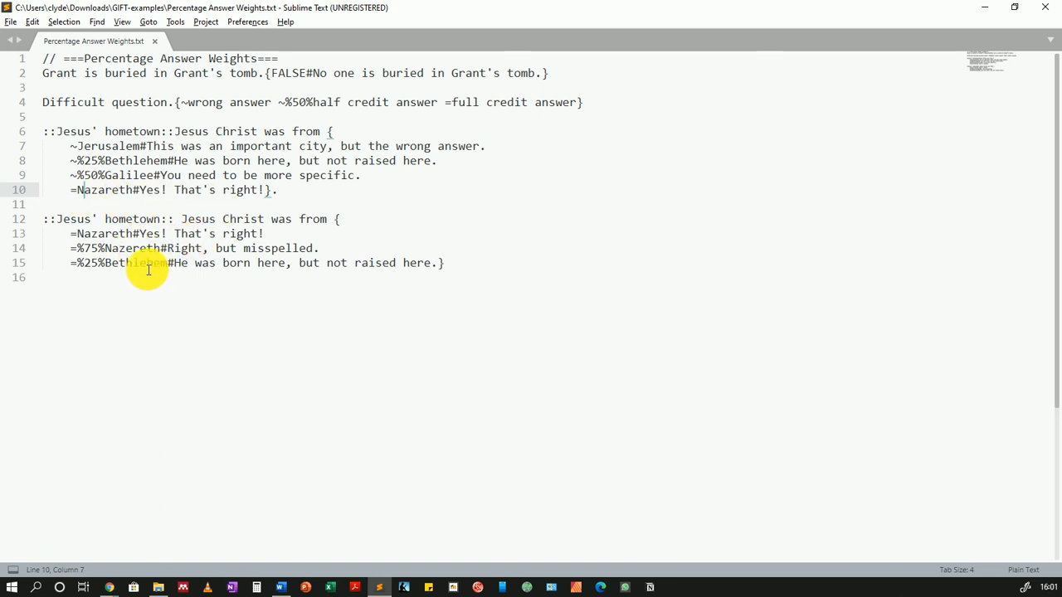
Examine the Nazareth, %75%Nazereth and %25%Bethlehem answers with their feedback in the second Jesus' hometown question
left_click(79, 233)
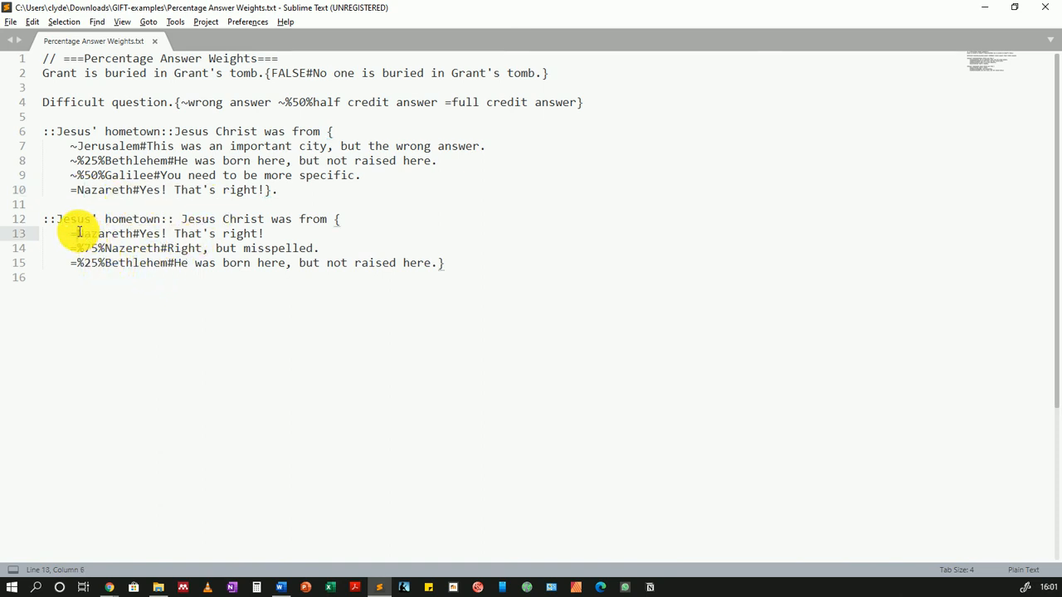
key("Down")
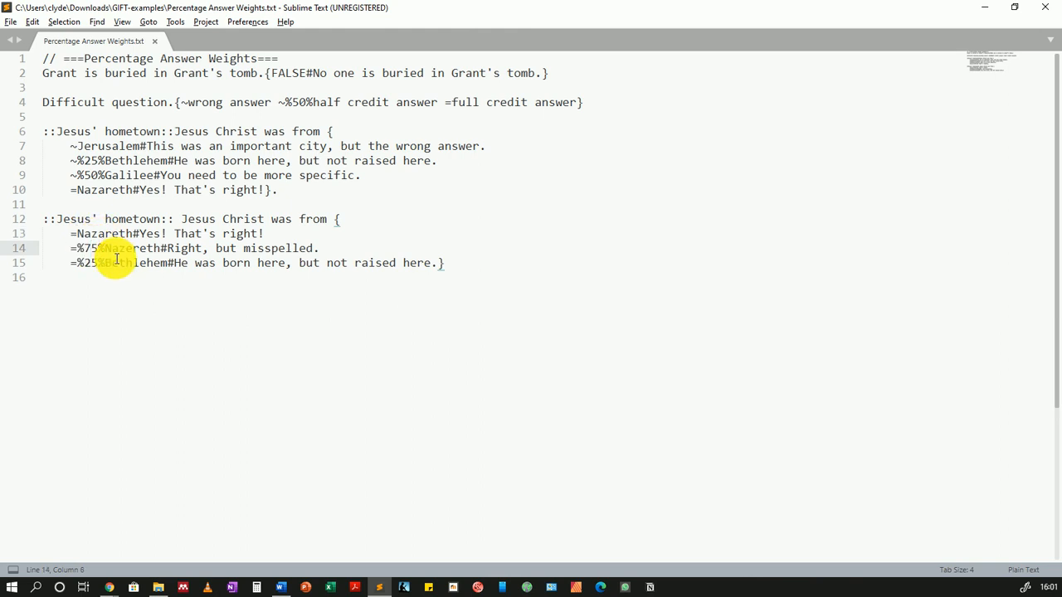
left_click(98, 264)
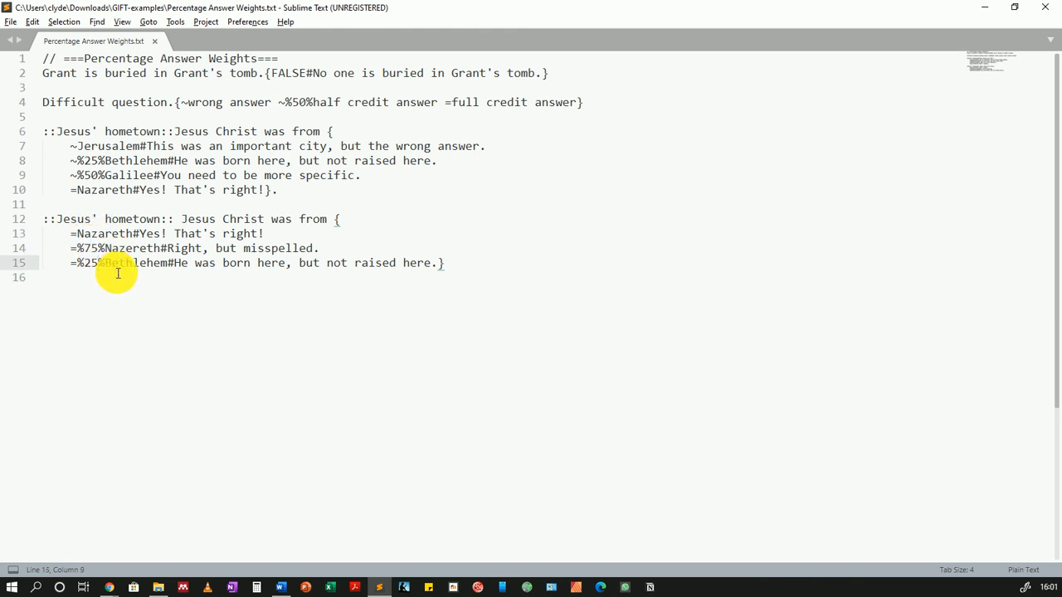
left_click(203, 235)
left_click(279, 262)
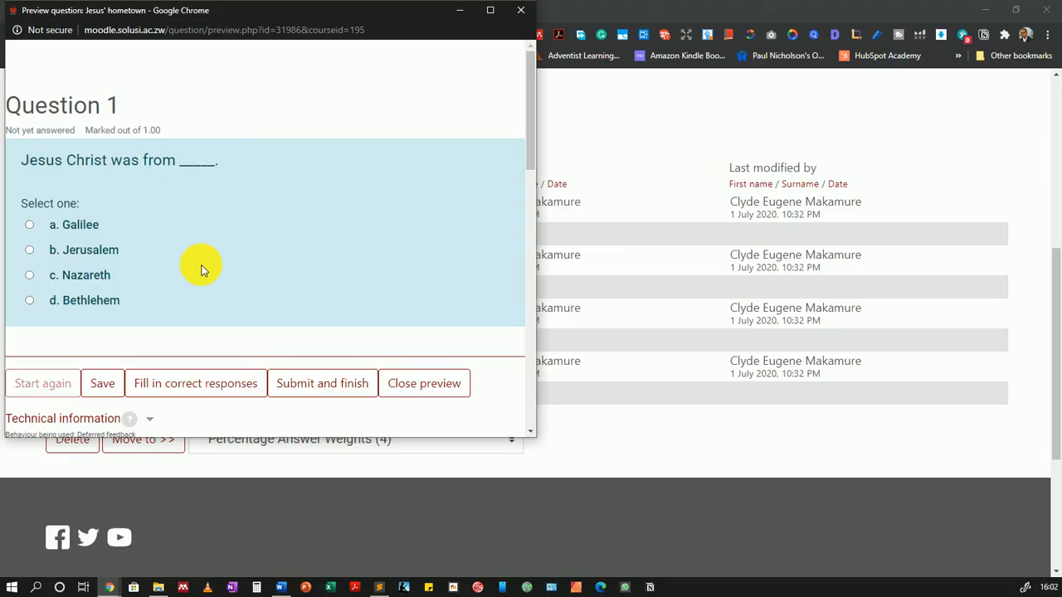
In the Moodle preview of the Jesus' hometown question, submit Galilee as the answer and examine the feedback and technical information
left_click(31, 226)
left_click(320, 384)
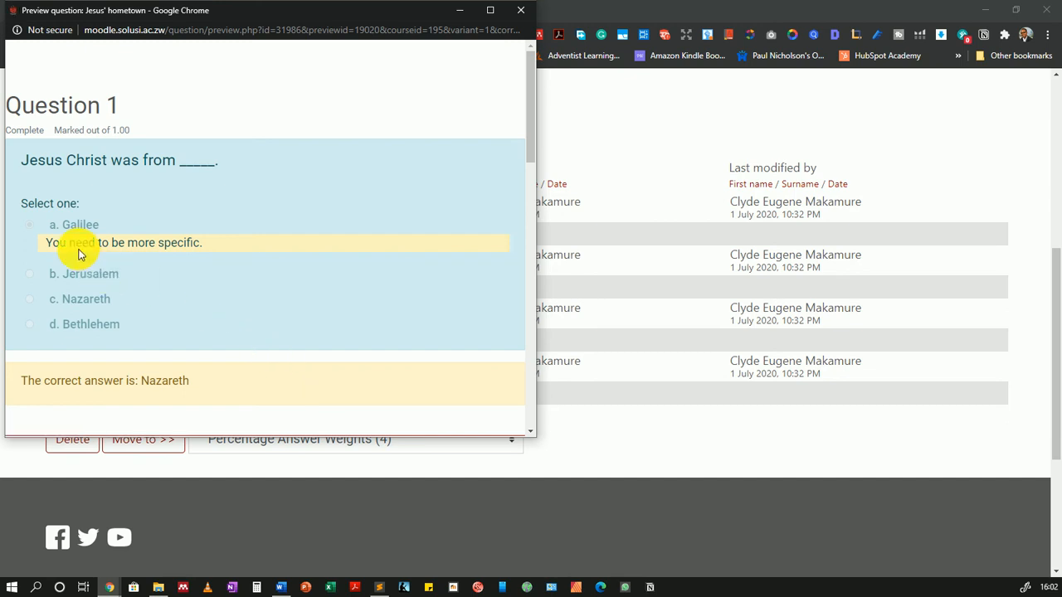
scroll(291, 351, "down", 2)
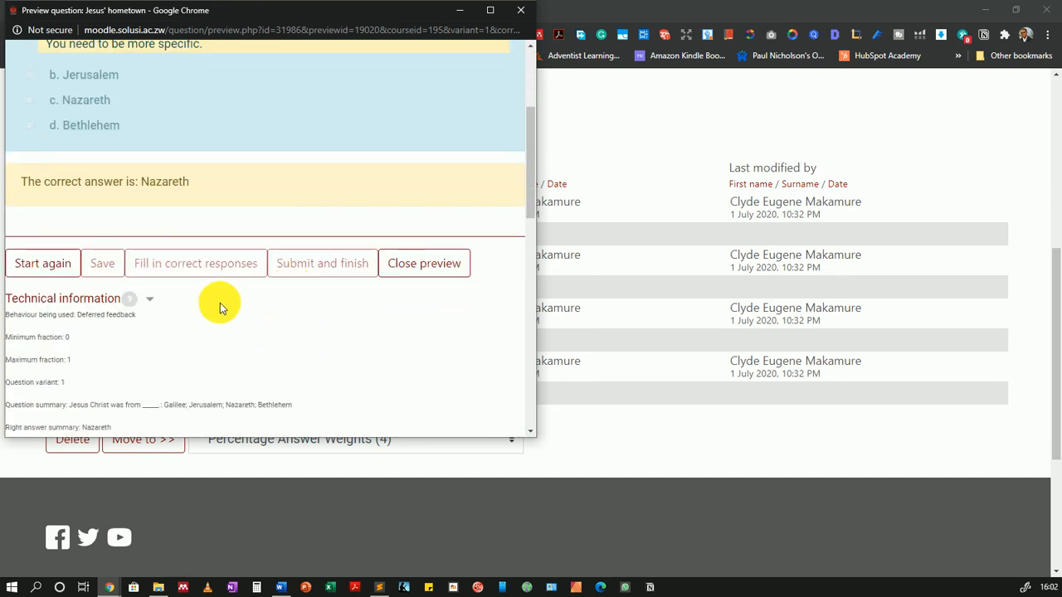
scroll(219, 308, "down", 1)
scroll(219, 308, "down", 1)
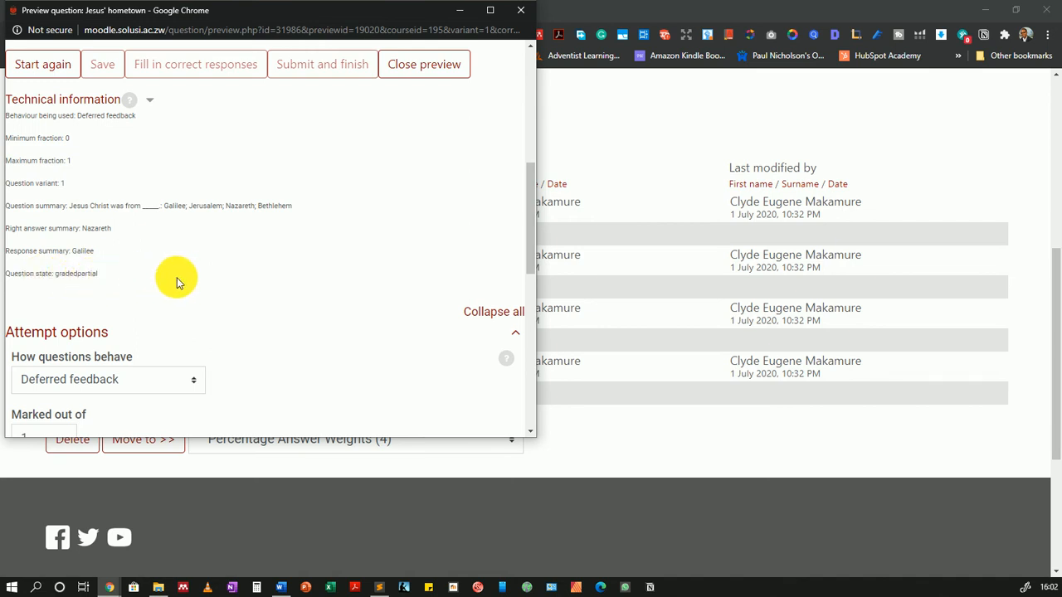
Switch to Sublime Text and examine the double colons around the name "Kanji Origins" and the question text following it
key("alt+Tab")
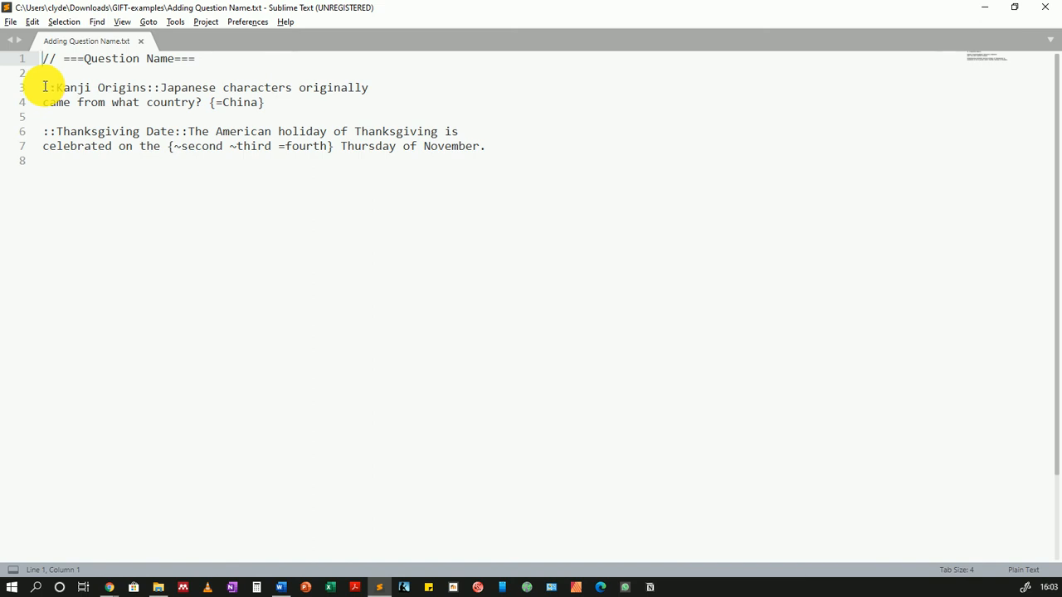
left_click_drag(44, 87, 55, 87)
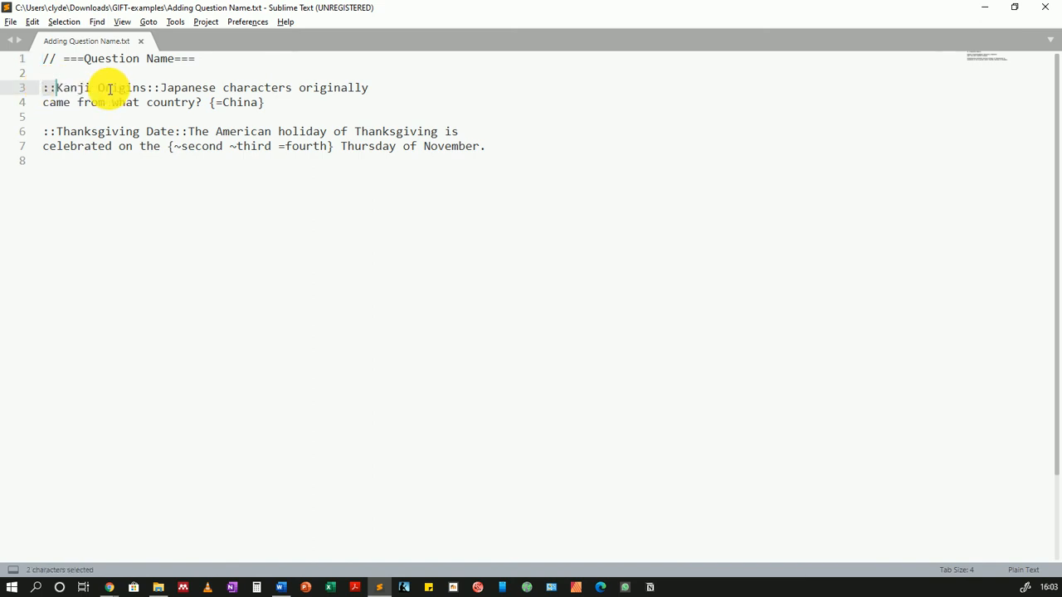
left_click(64, 87)
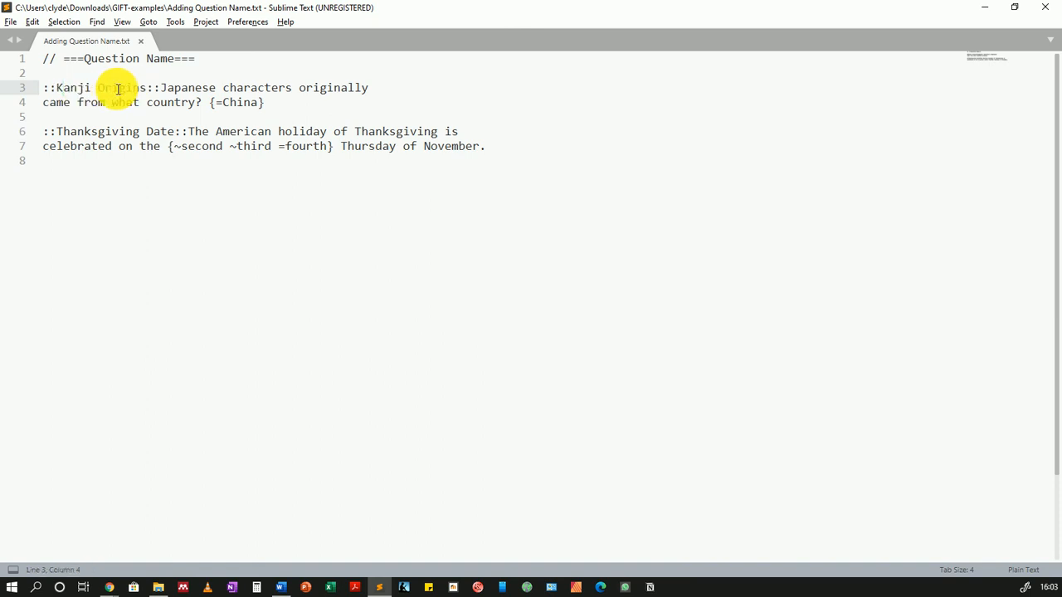
left_click_drag(148, 88, 158, 88)
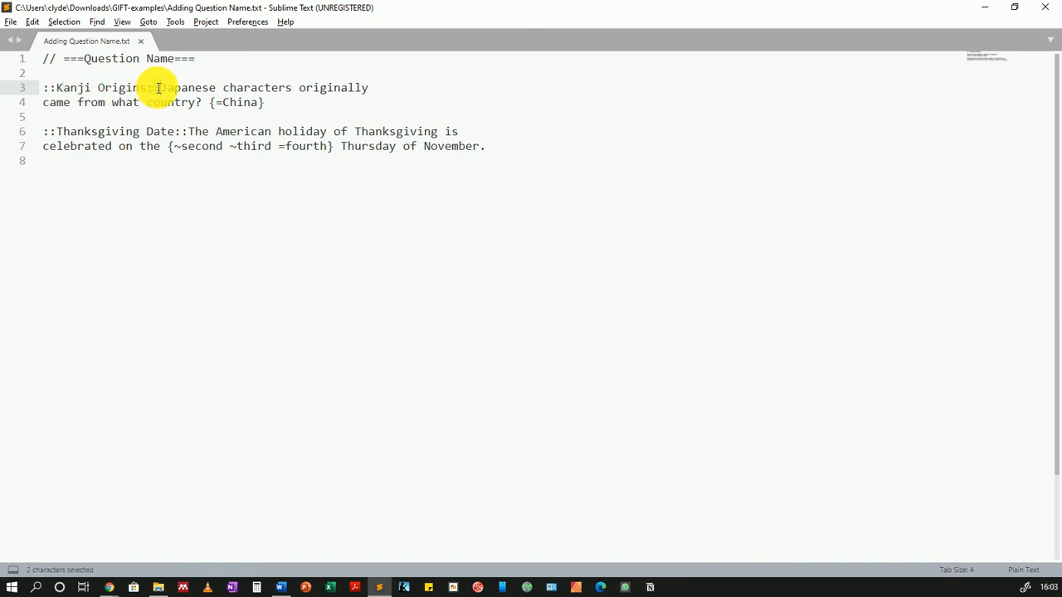
left_click(167, 87)
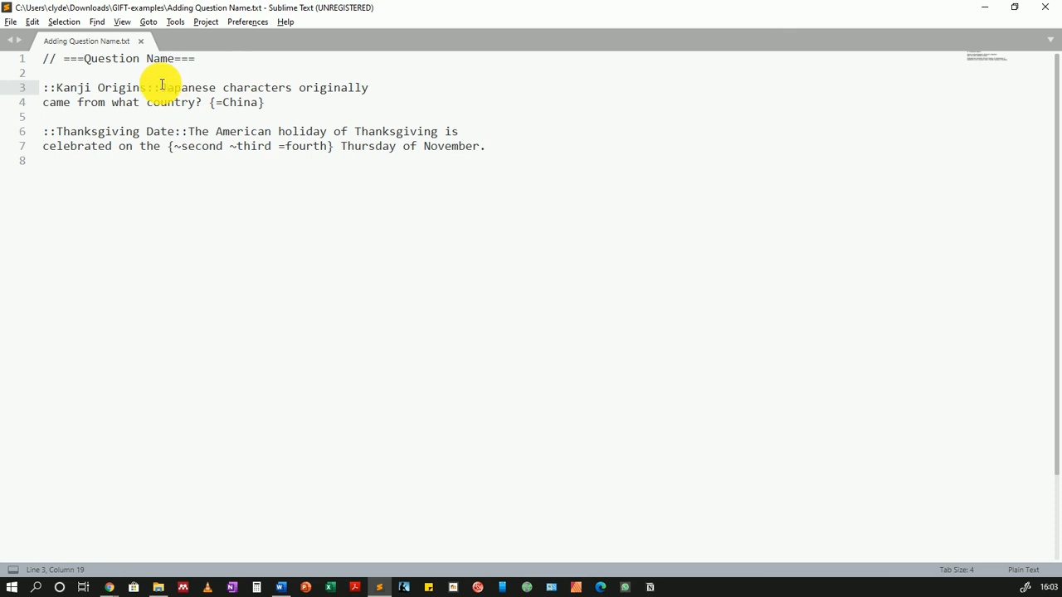
left_click_drag(162, 87, 265, 103)
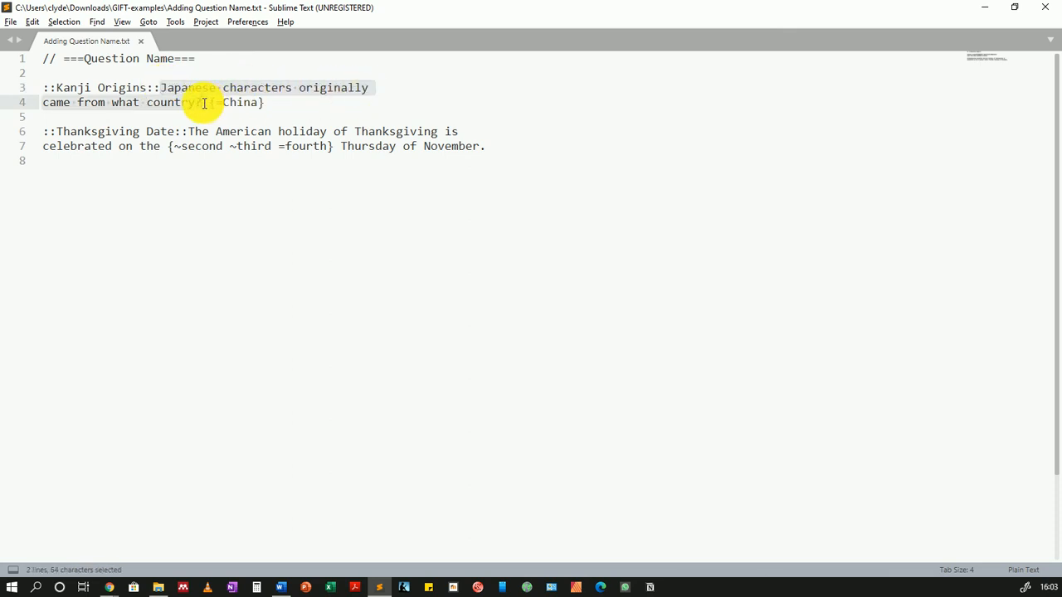
left_click(225, 103)
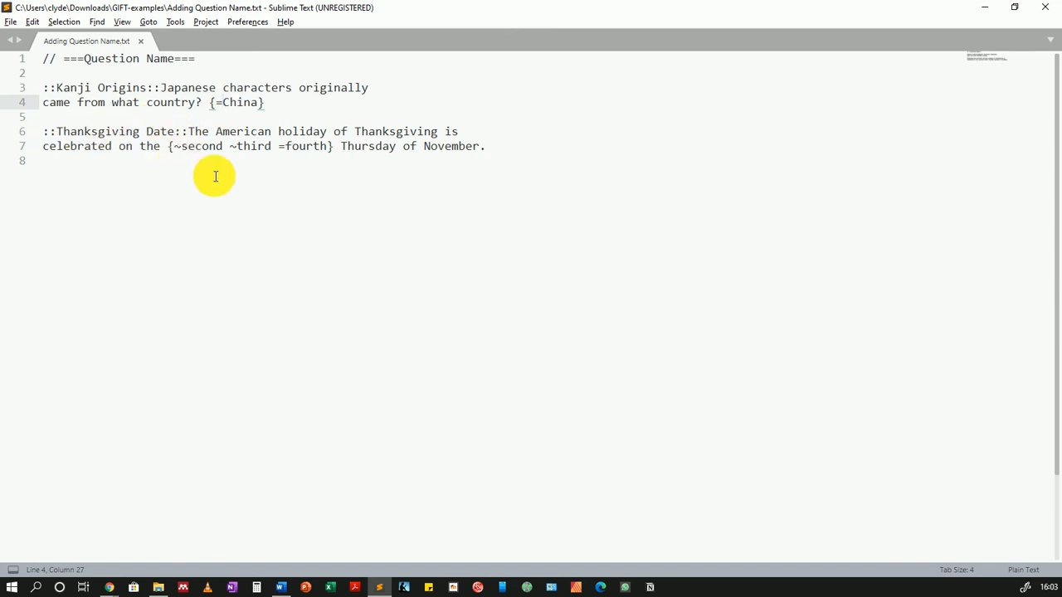
In Adding line comments.txt, examine the // marker on the subheading comment and the "What's 2 plus 2?" question below it
key("alt+Tab")
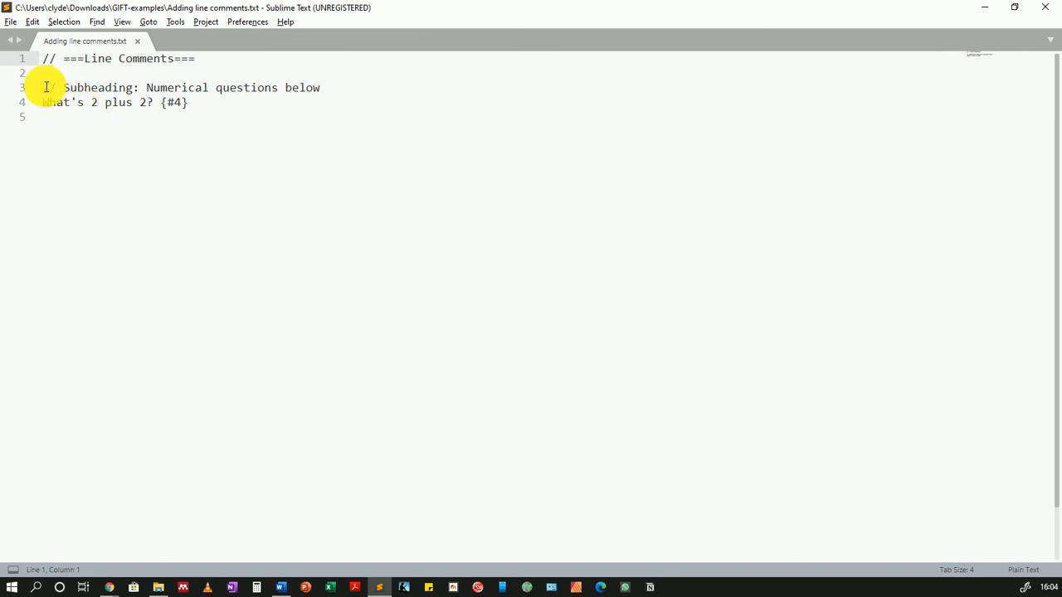
left_click_drag(45, 86, 56, 88)
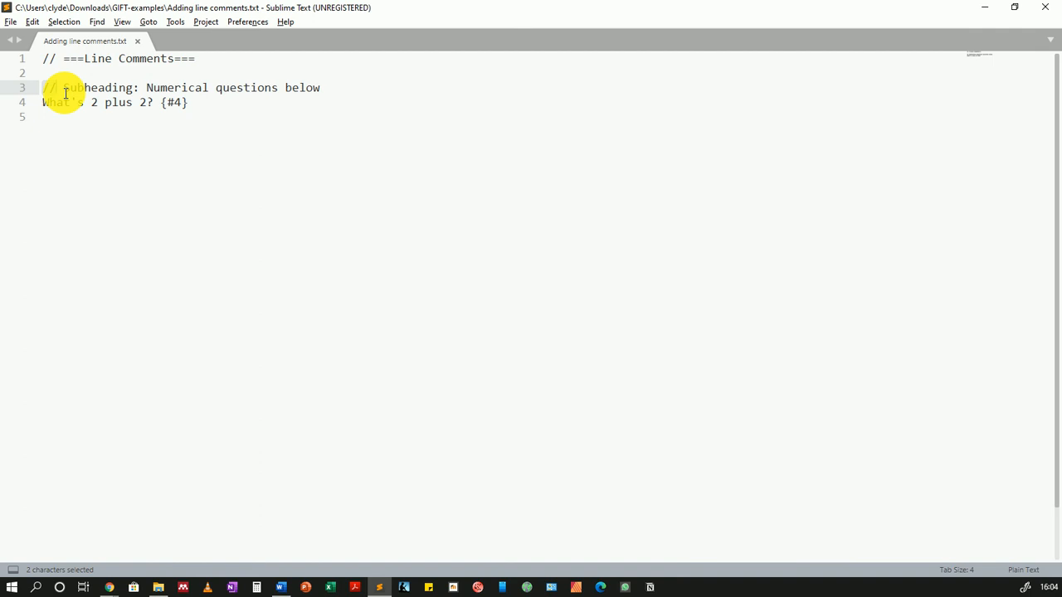
left_click(144, 87)
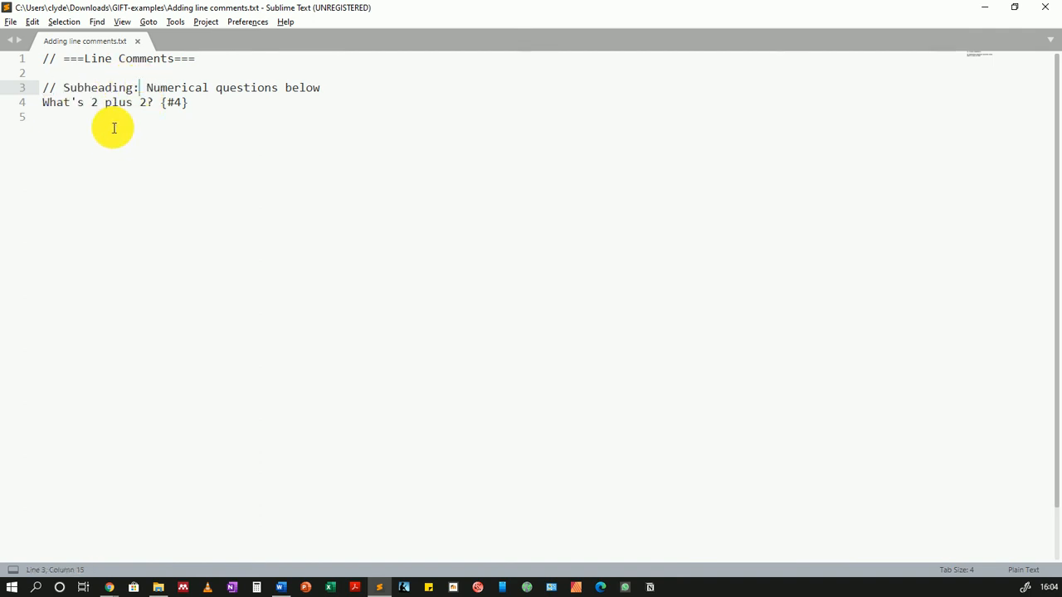
left_click(43, 103)
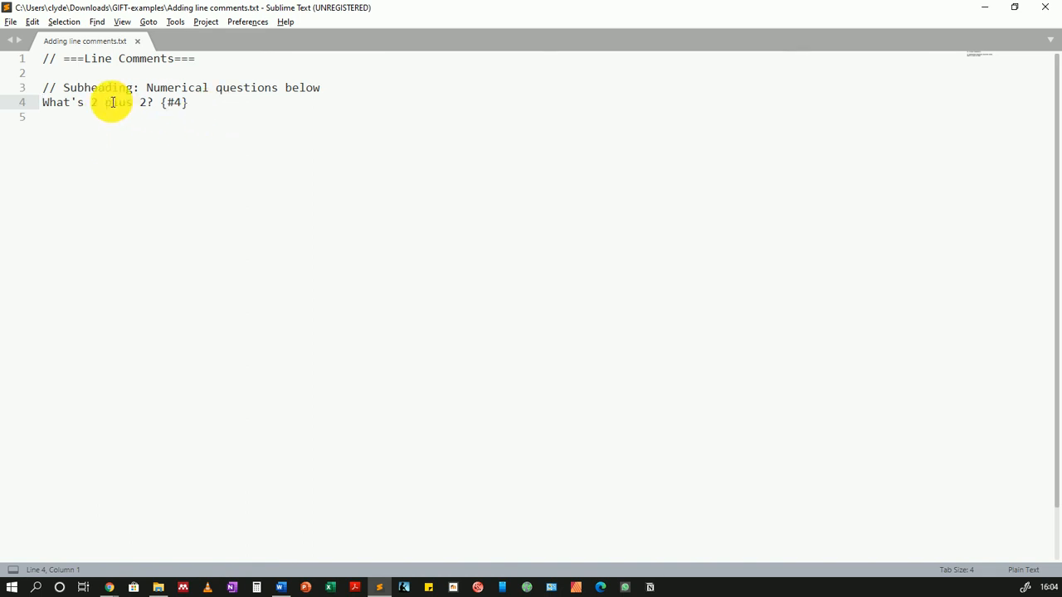
left_click_drag(43, 87, 57, 86)
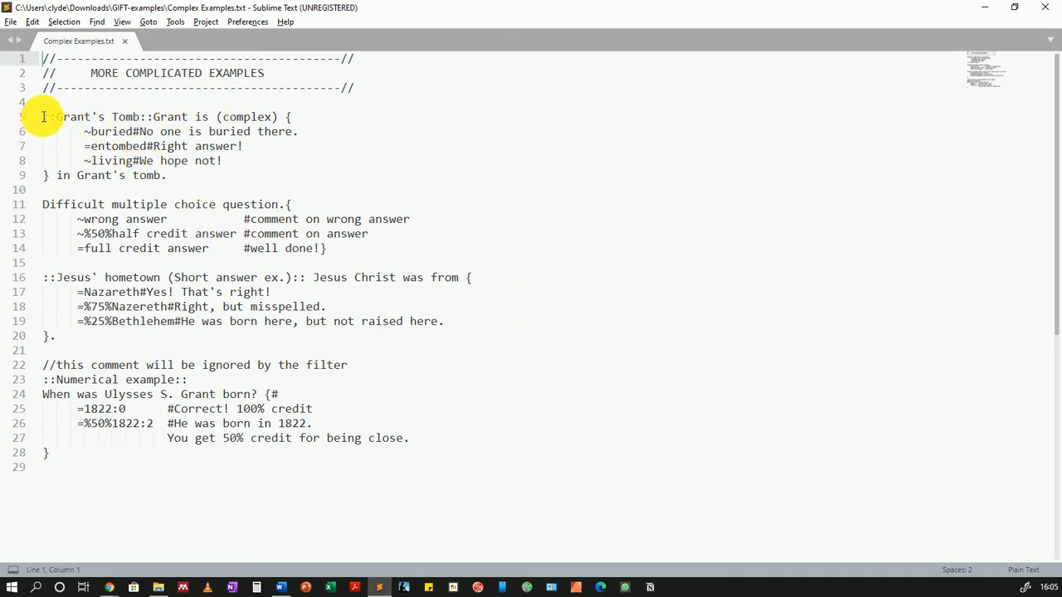
In Complex Examples.txt, examine the ::Grant's Tomb:: question name and the question text "Grant is (complex)"
left_click_drag(43, 117, 151, 117)
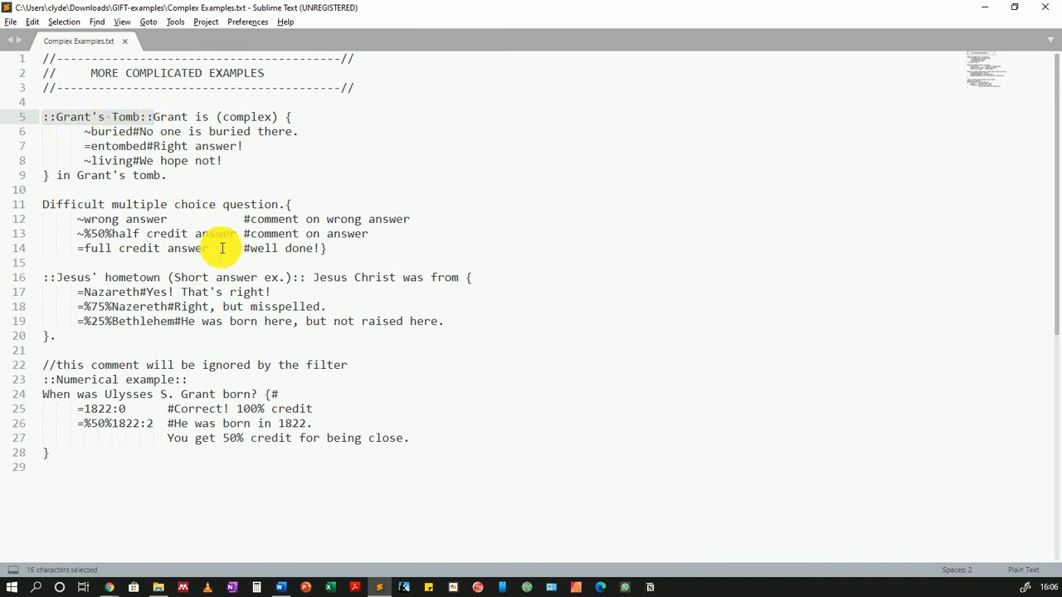
left_click(249, 177)
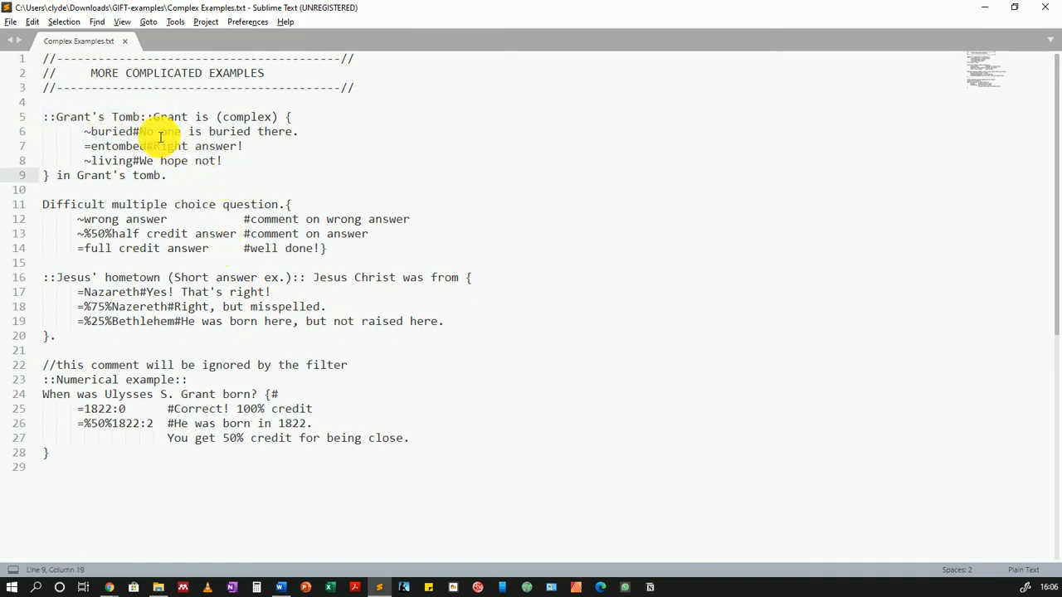
left_click_drag(153, 117, 280, 114)
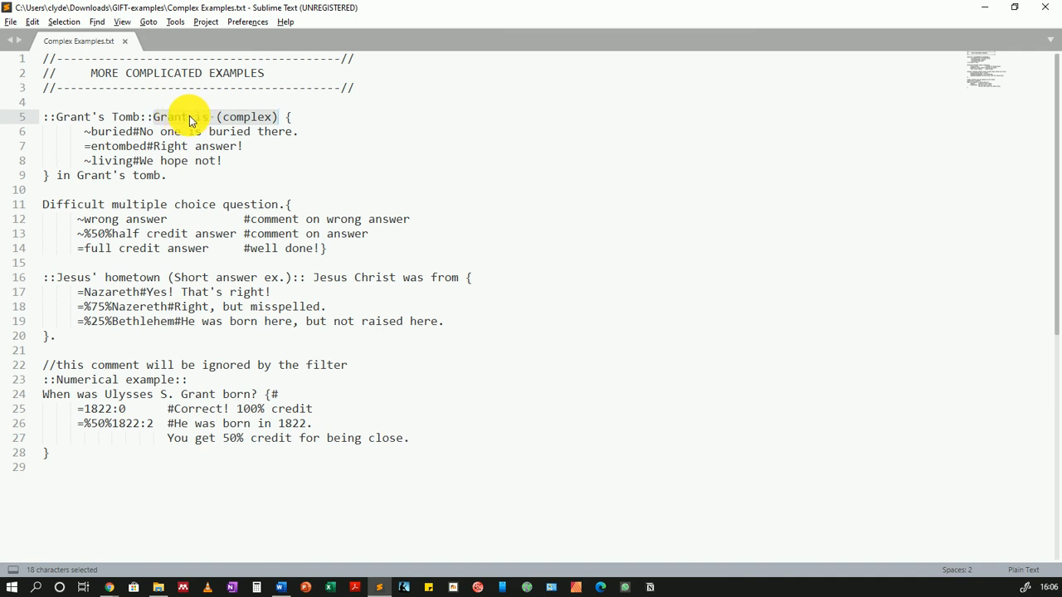
left_click(207, 176)
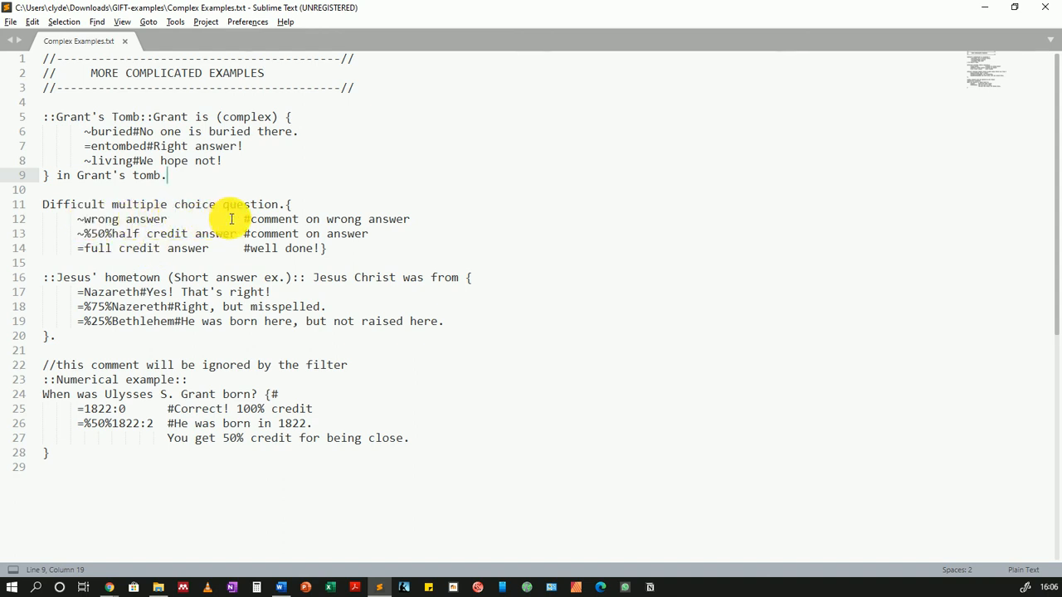
Examine the spacing before the # feedback and the %50% weight in the difficult multiple choice question
left_click_drag(244, 218, 171, 218)
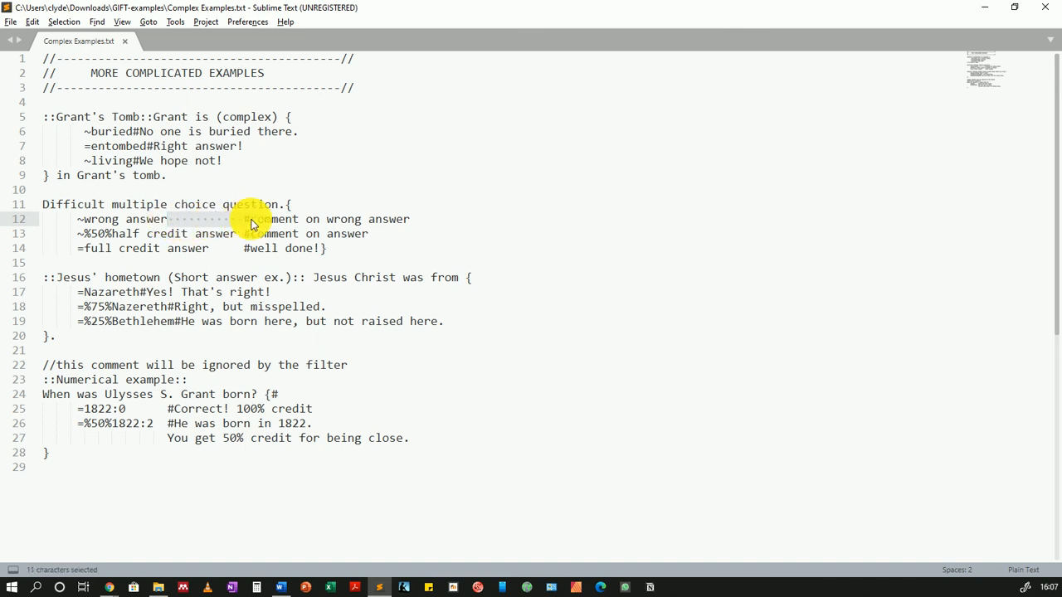
left_click_drag(251, 219, 246, 219)
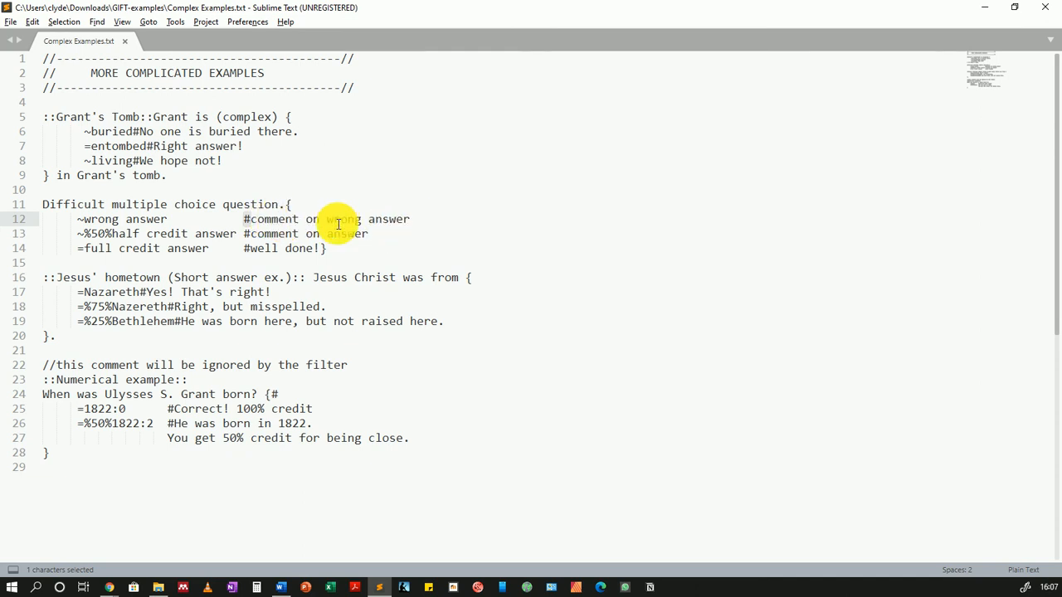
left_click_drag(85, 233, 112, 234)
left_click(112, 248)
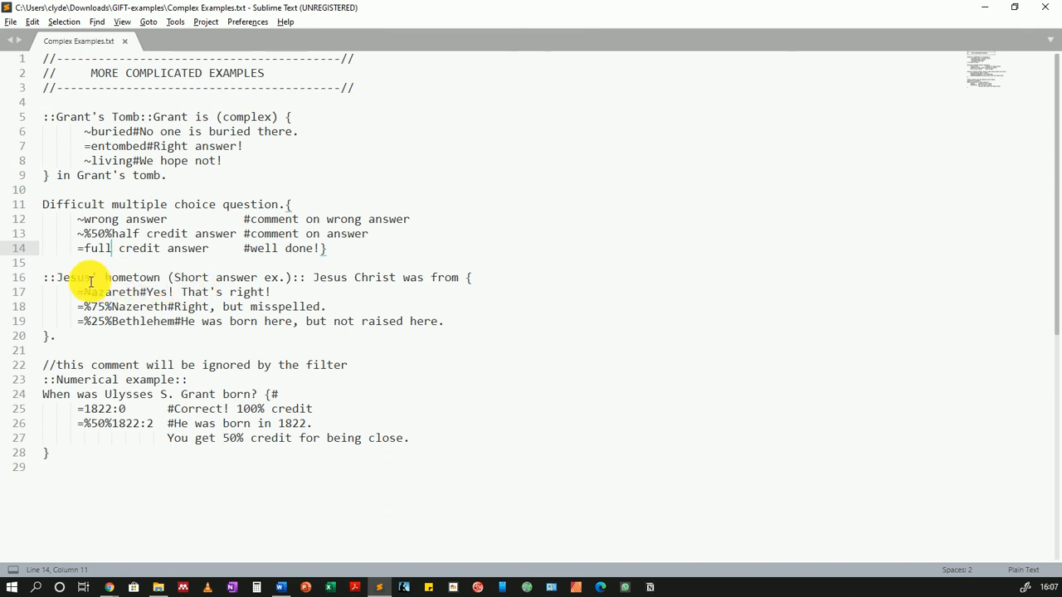
Examine the name and text of the short-answer Jesus' hometown question and the // comment above the numerical example
left_click_drag(47, 274, 404, 278)
left_click(404, 278)
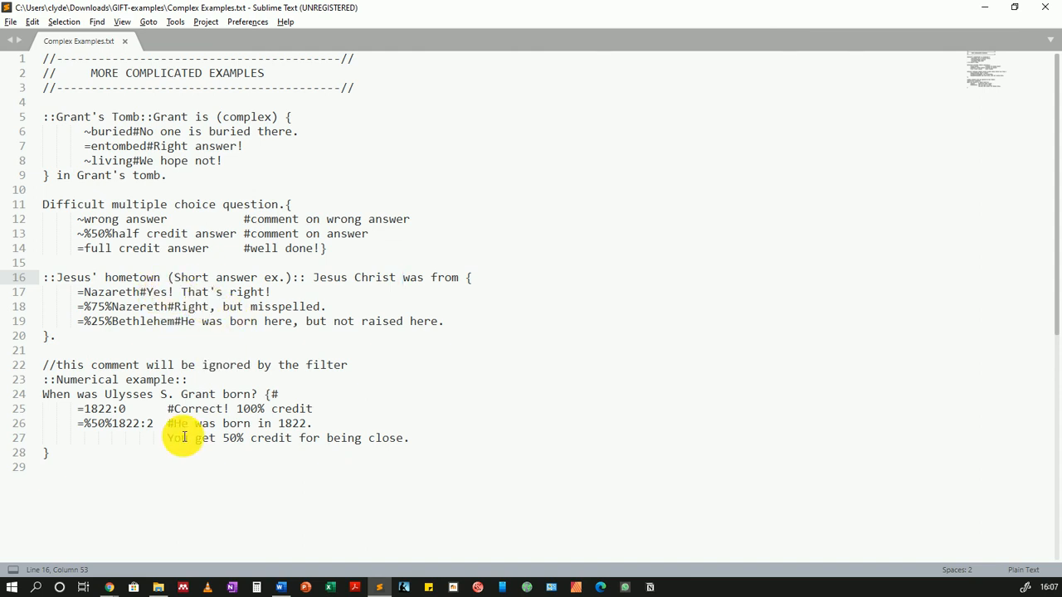
left_click(57, 365)
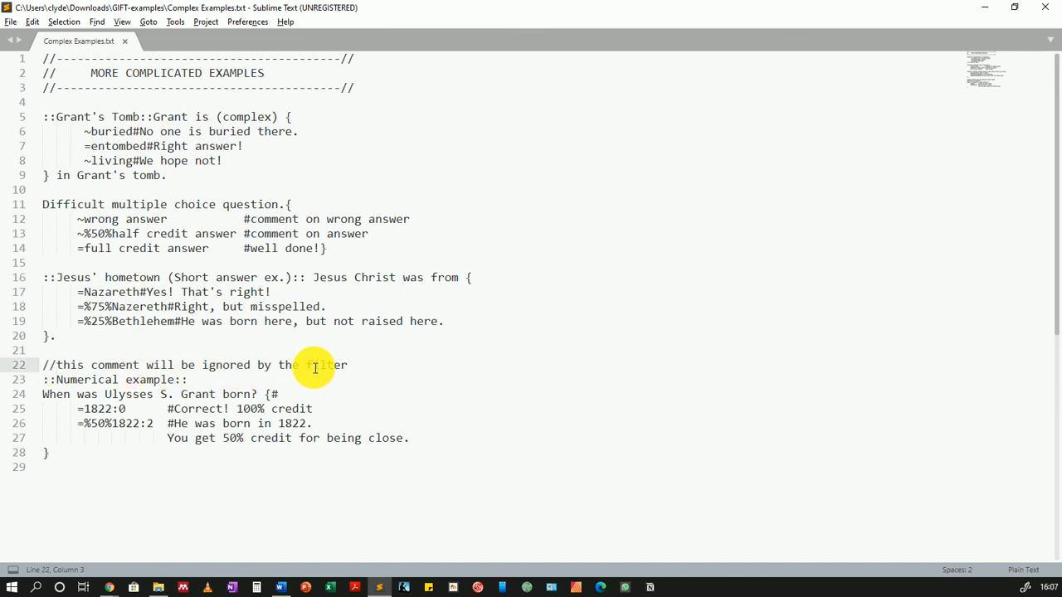
Insert a line break after the ::Numerical example:: name and remove it again
left_click(184, 380)
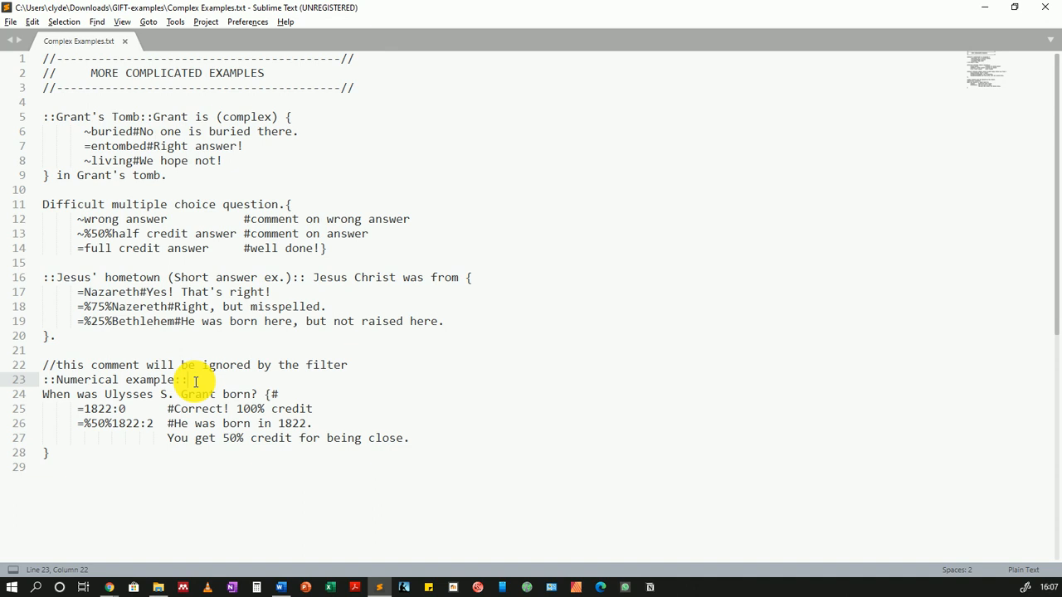
key("Return")
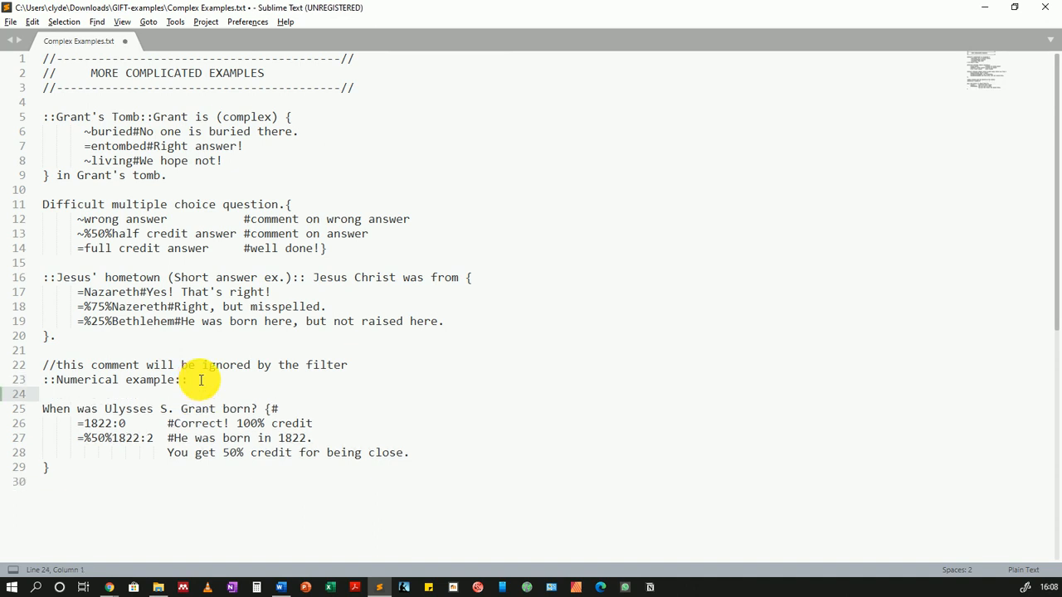
key("BackSpace")
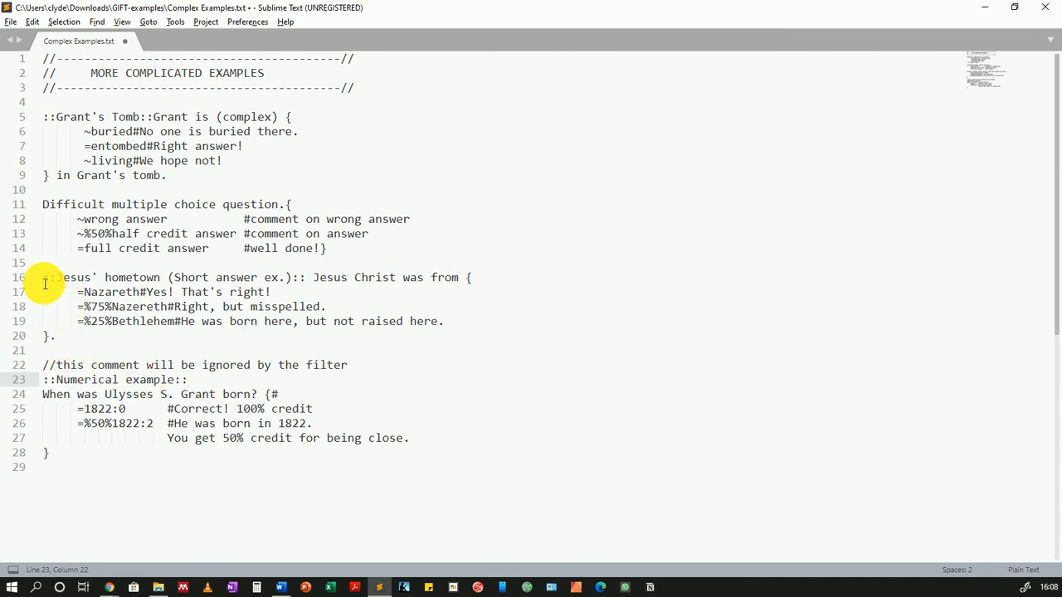
Examine the layout of the last two questions, the {# numerical marker and the zero tolerance in the 1822:0 answer
left_click_drag(46, 278, 67, 460)
left_click(48, 347)
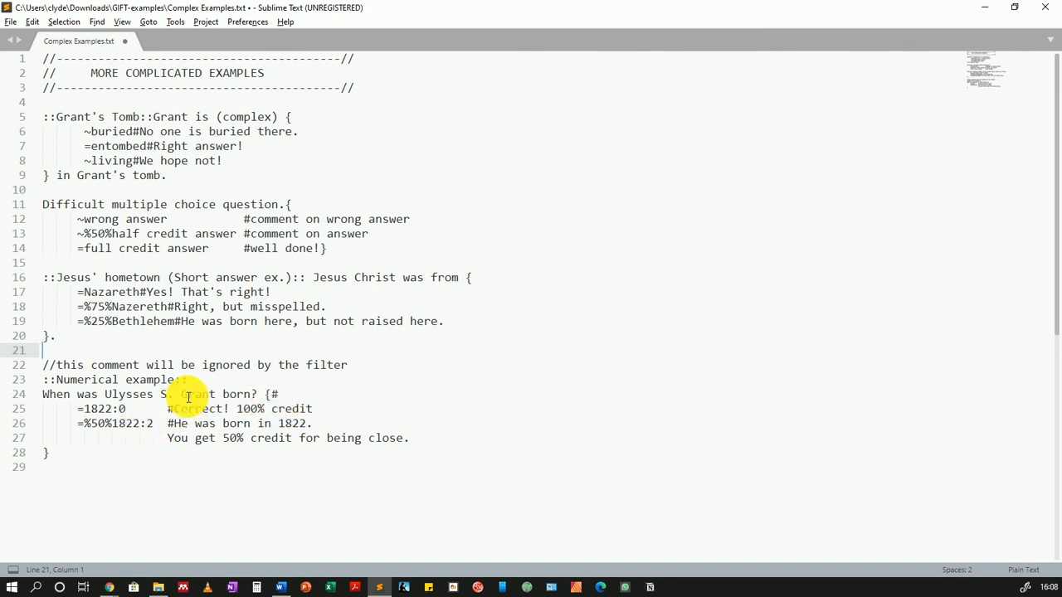
left_click(279, 394)
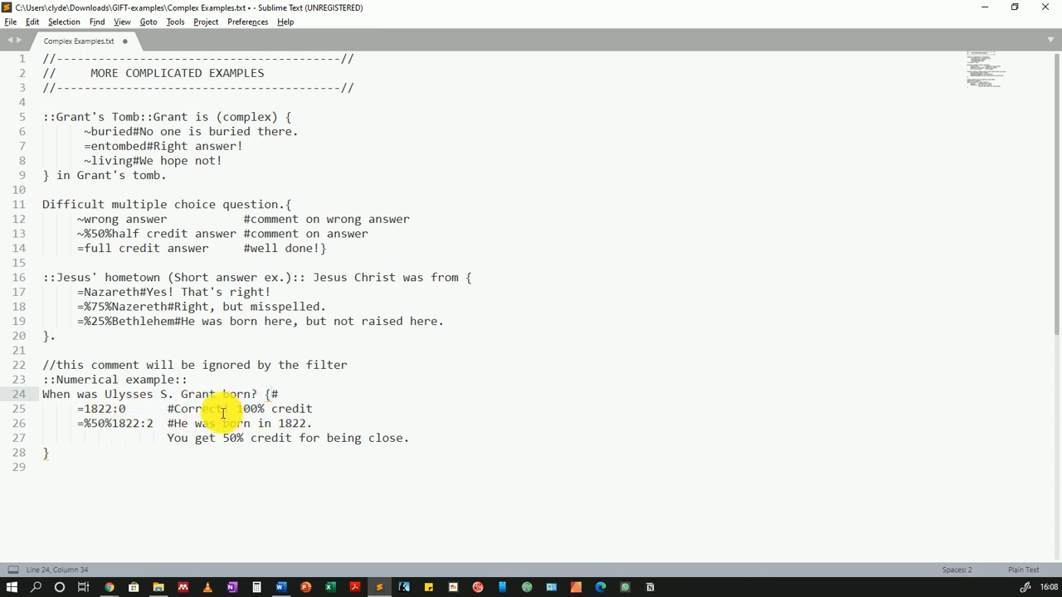
double_click(119, 409)
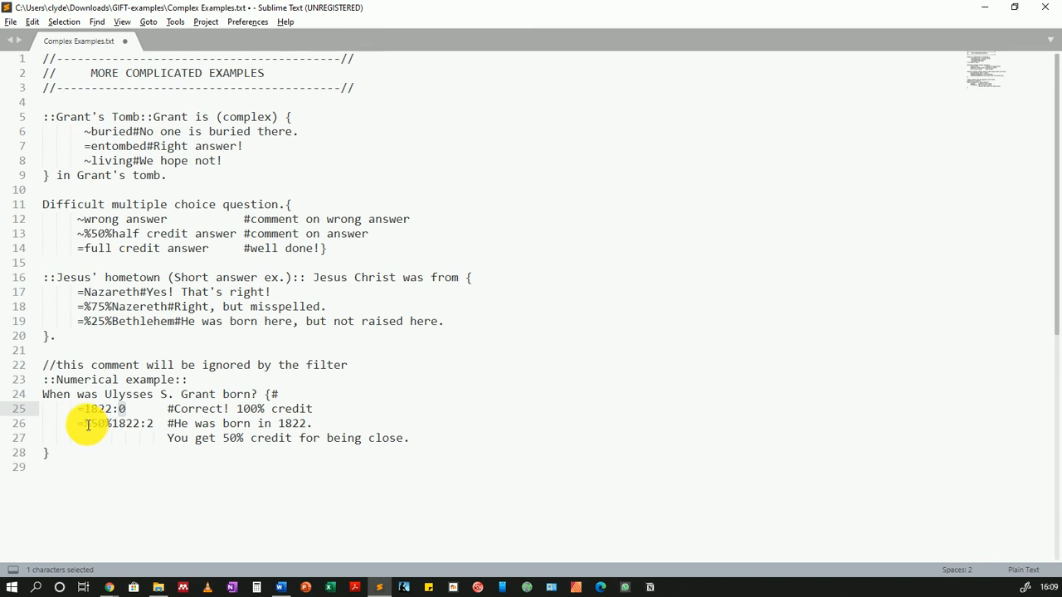
Examine the %50% weight, the 1822:2 tolerance and the two-line feedback of the numerical example's partial-credit answer
left_click_drag(86, 427, 106, 423)
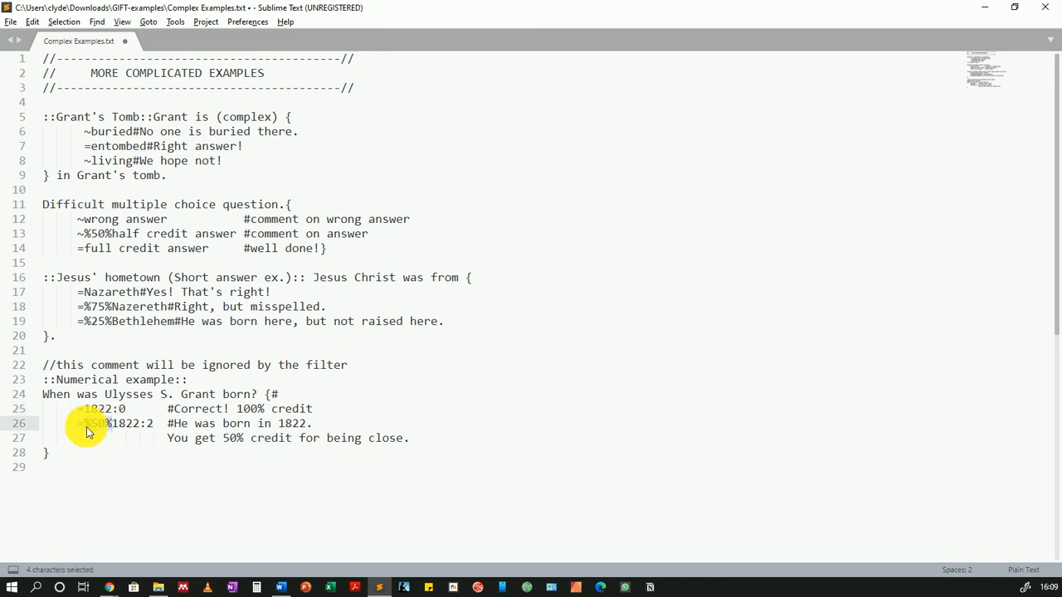
left_click(87, 427)
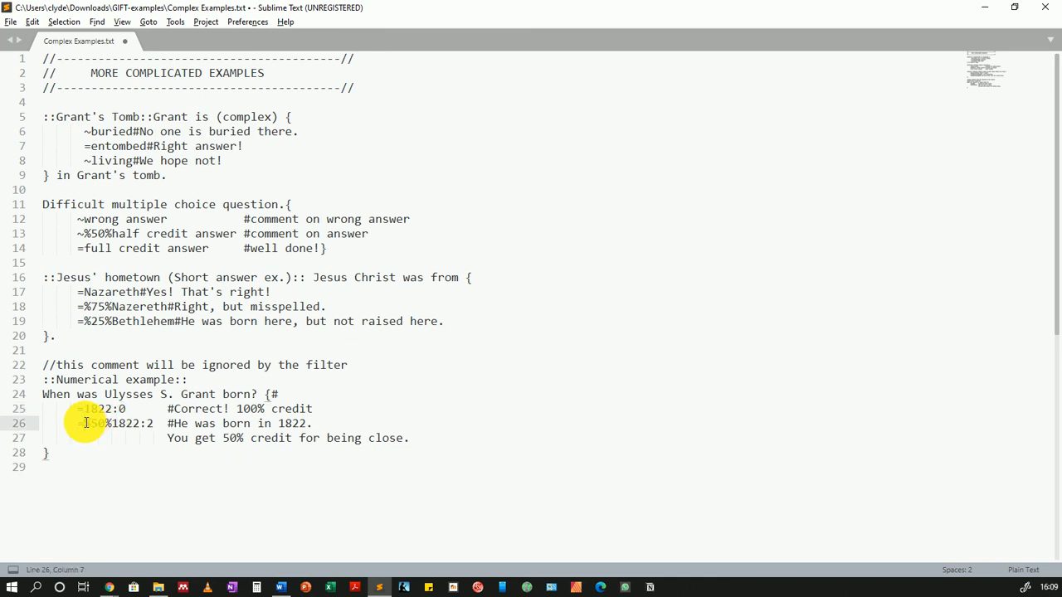
left_click_drag(83, 427, 151, 425)
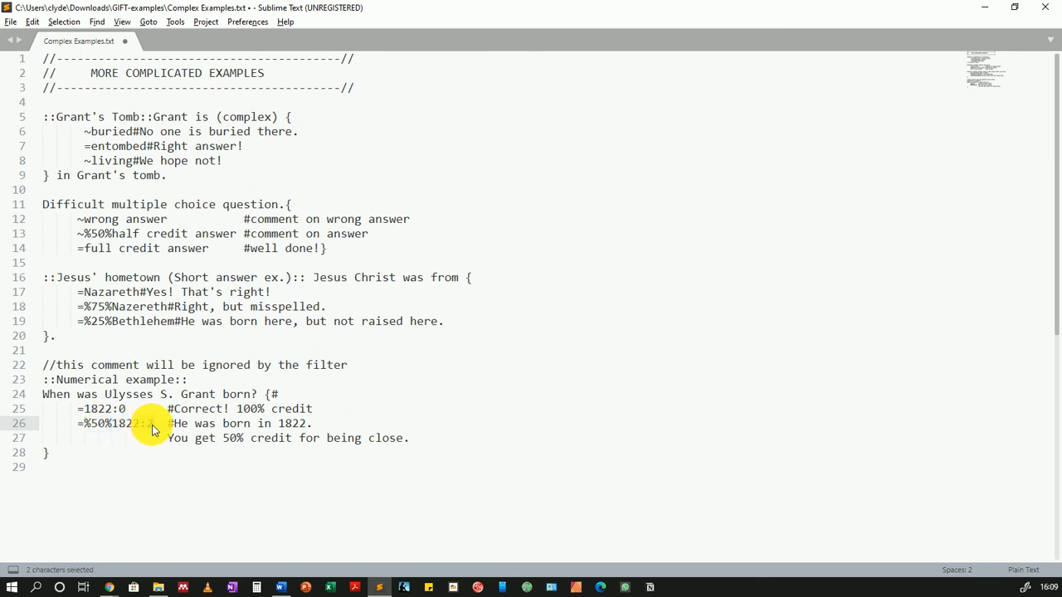
left_click(151, 428)
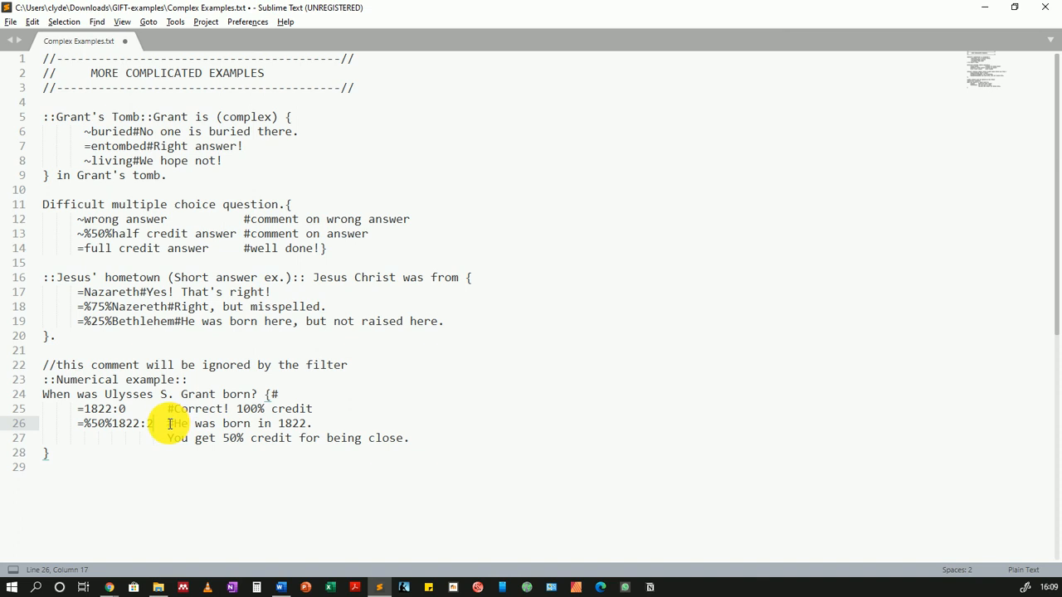
left_click_drag(170, 424, 308, 424)
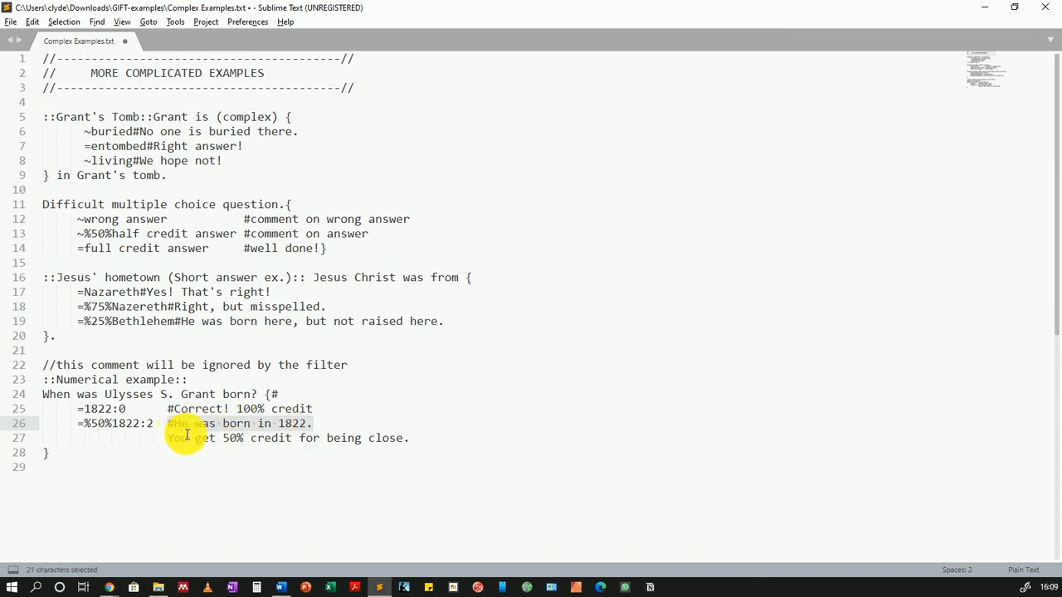
left_click(324, 428)
left_click_drag(169, 438, 411, 442)
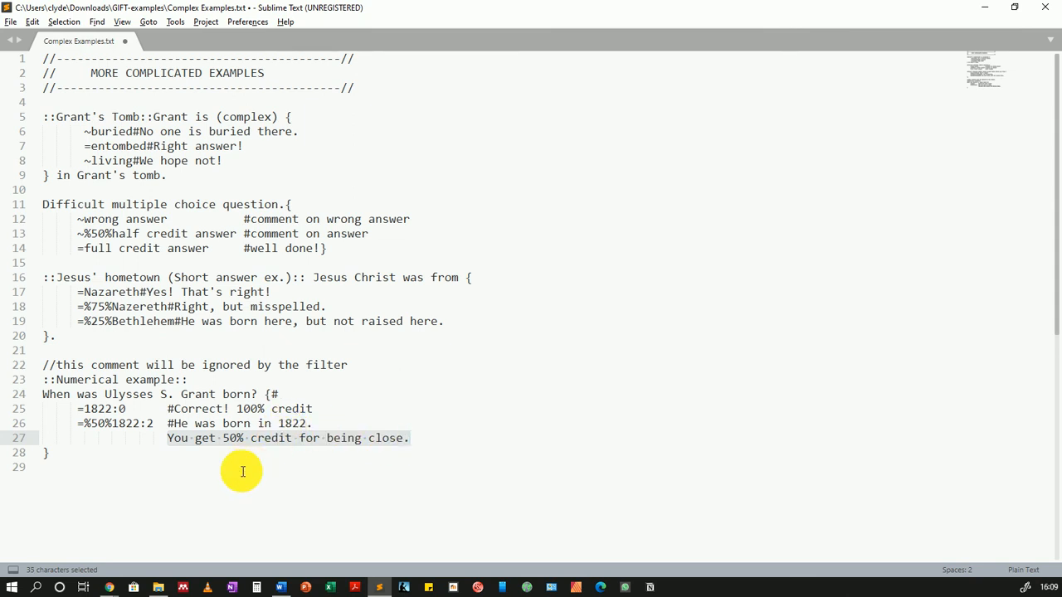
Switch to the Moodle preview of the numerical example, submit 1823 as the answer, and close the preview
left_click(113, 585)
left_click(212, 217)
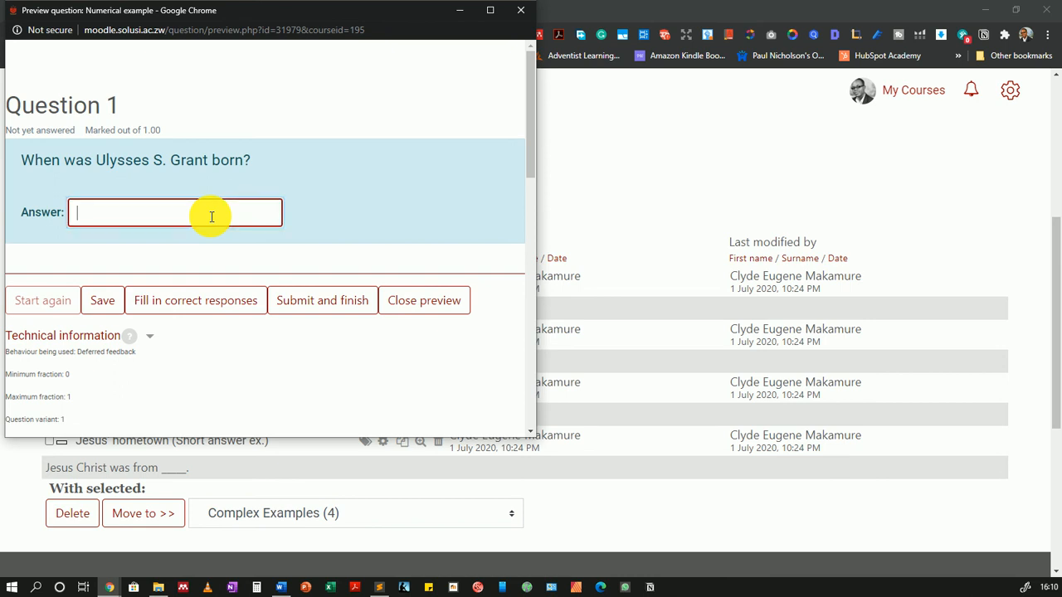
type("18")
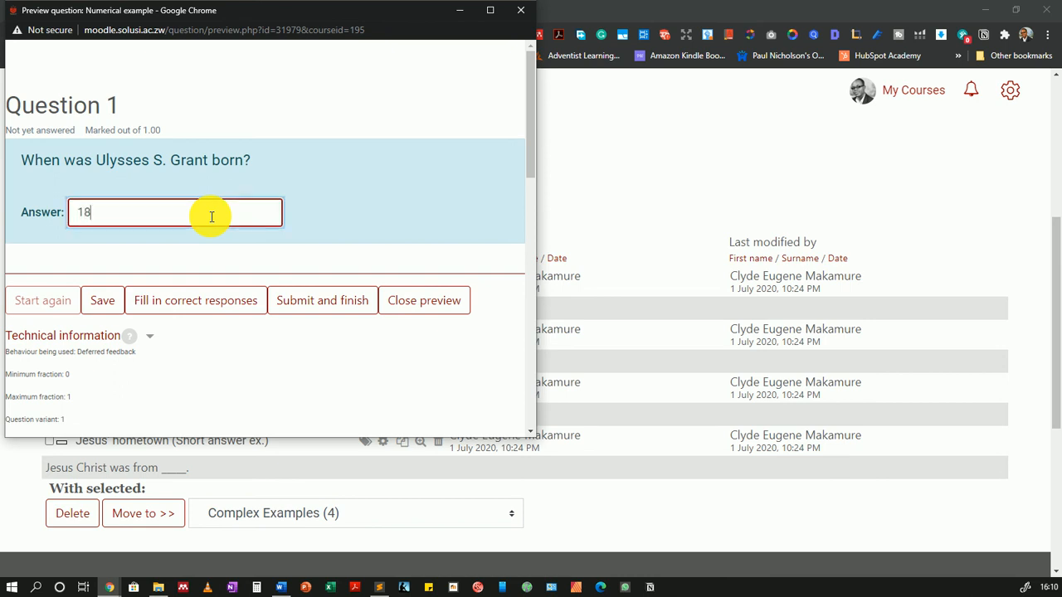
type("23")
left_click(330, 303)
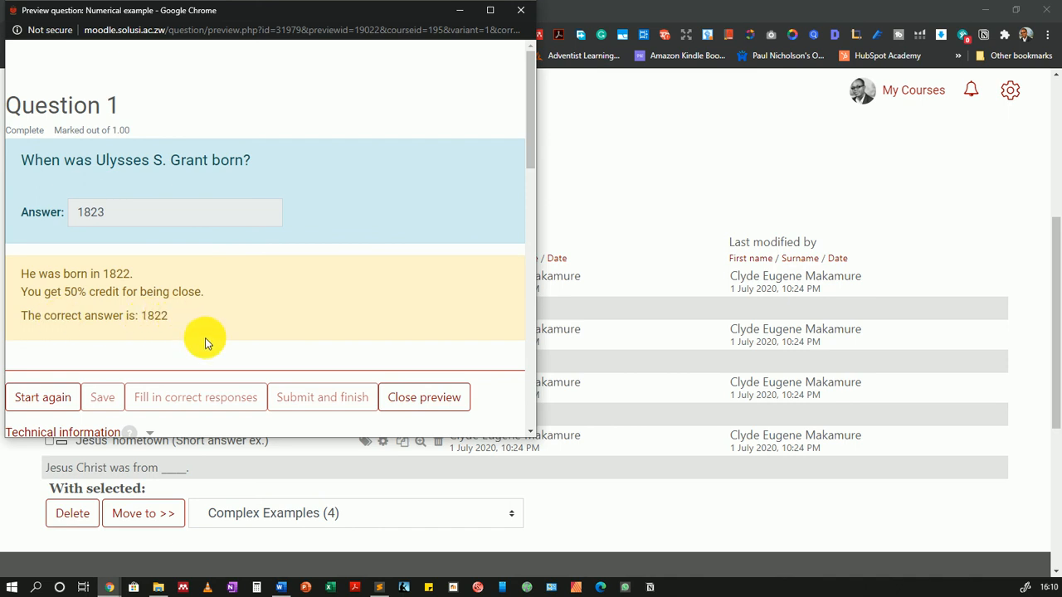
left_click(400, 400)
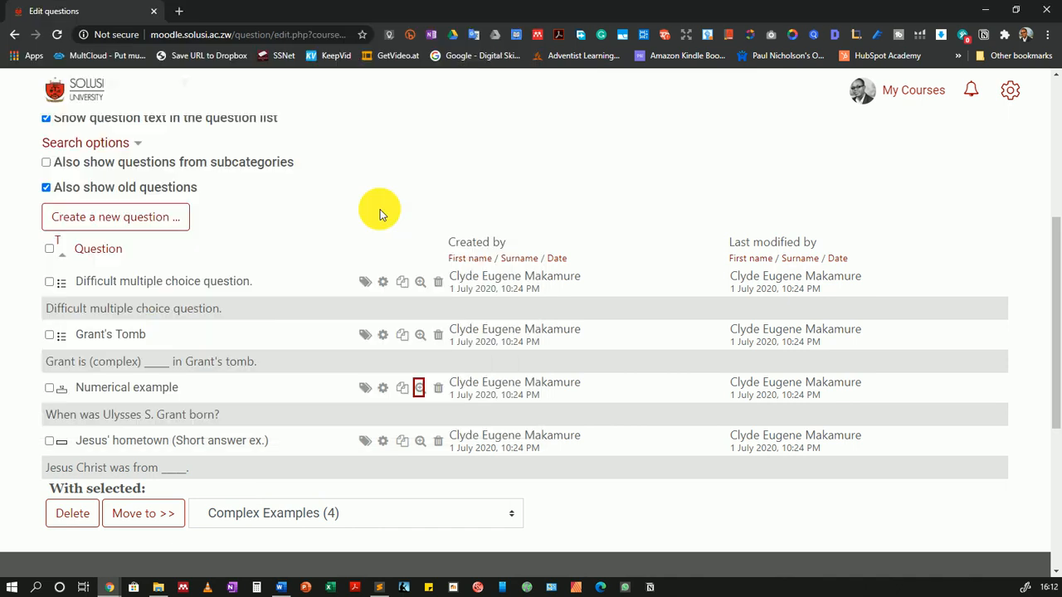